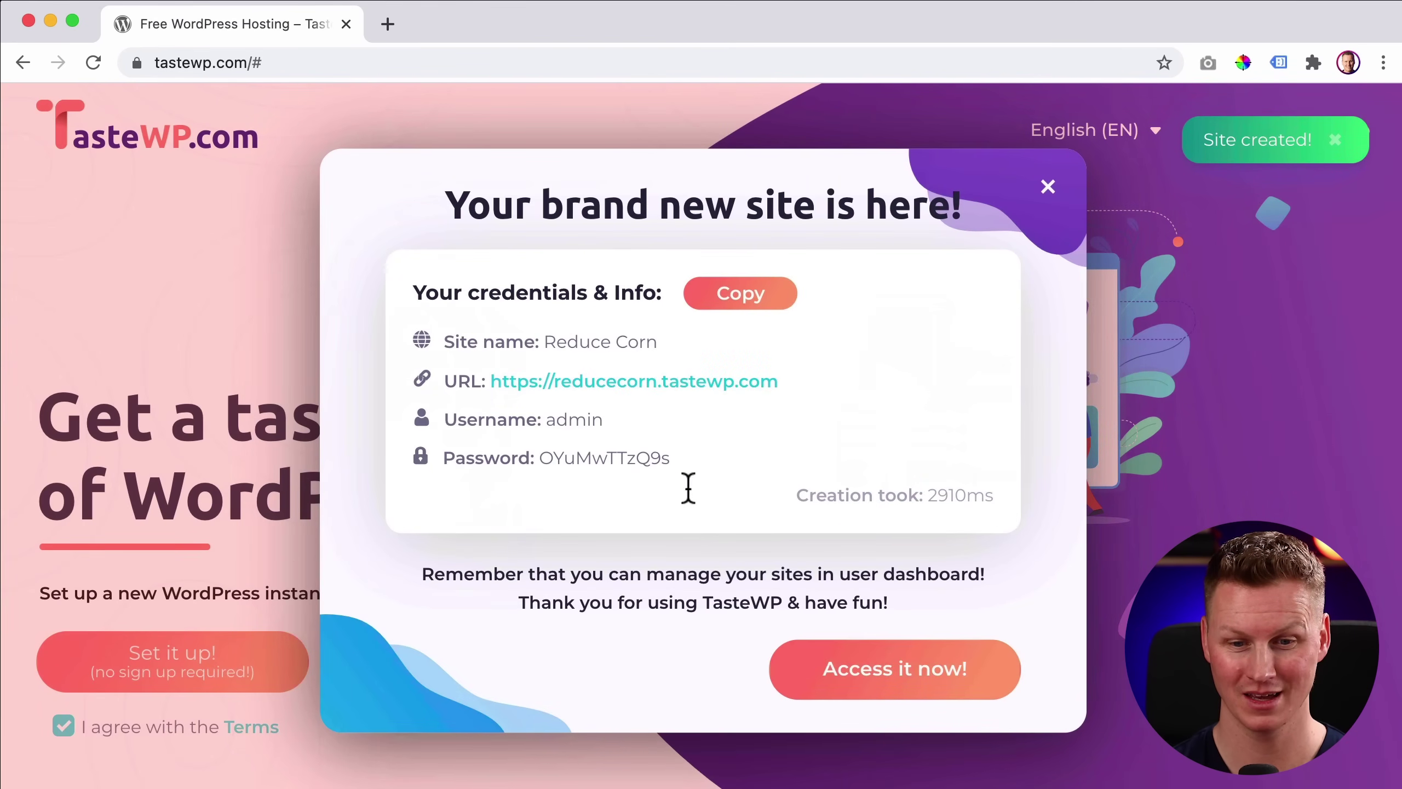
# Step: Open the admin area of the newly created TasteWP site and check its web address
pyautogui.moveTo(676, 463); pyautogui.dragTo(544, 462)
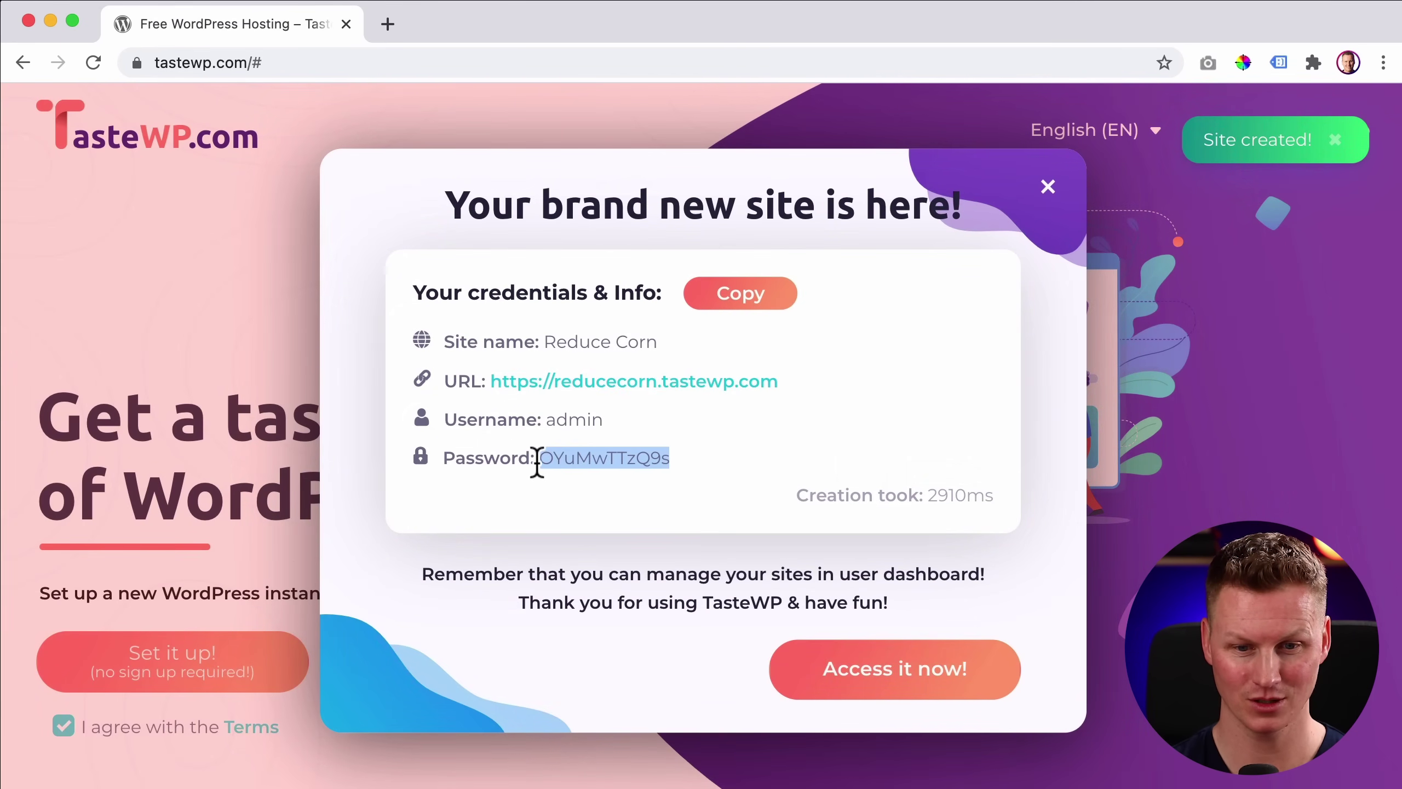
pyautogui.click(877, 673)
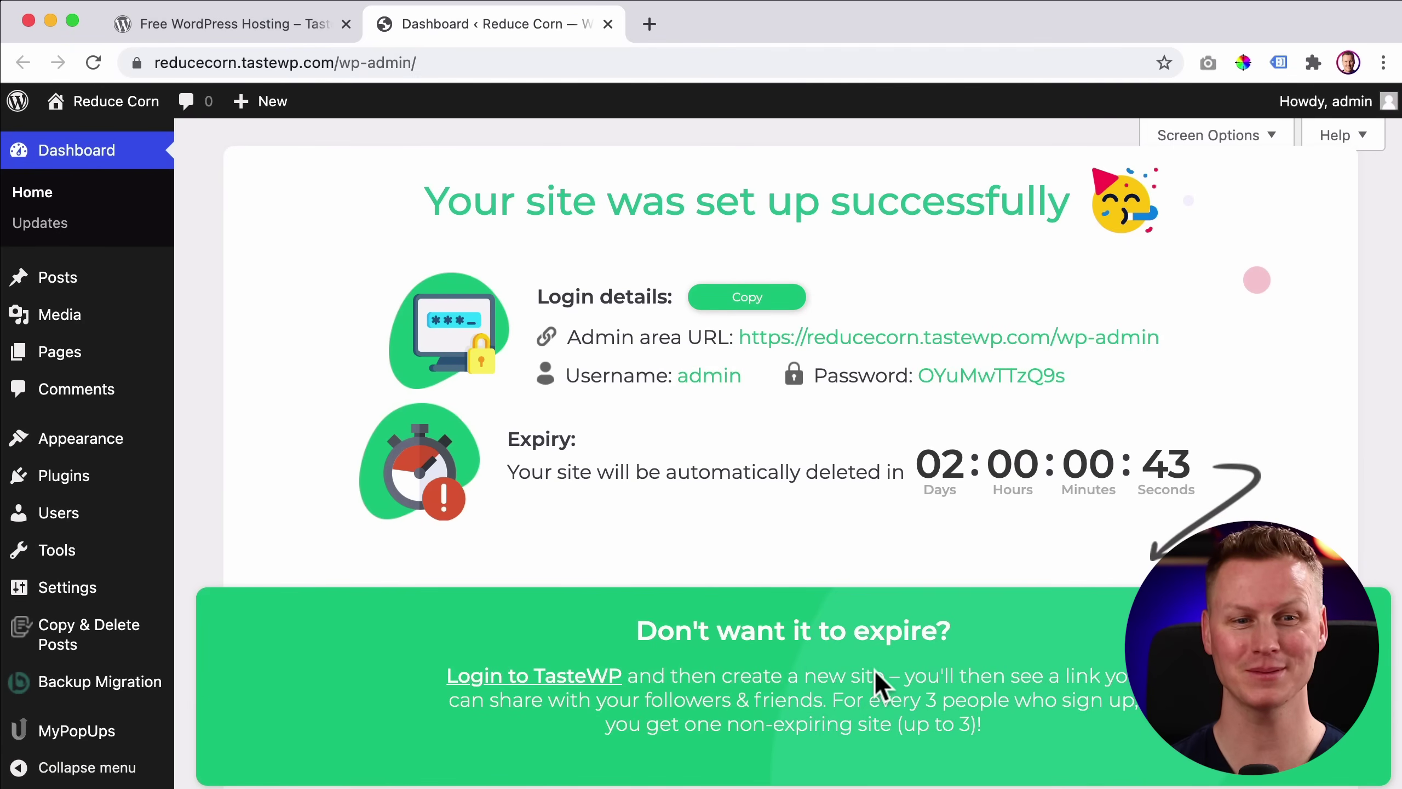
pyautogui.click(156, 62)
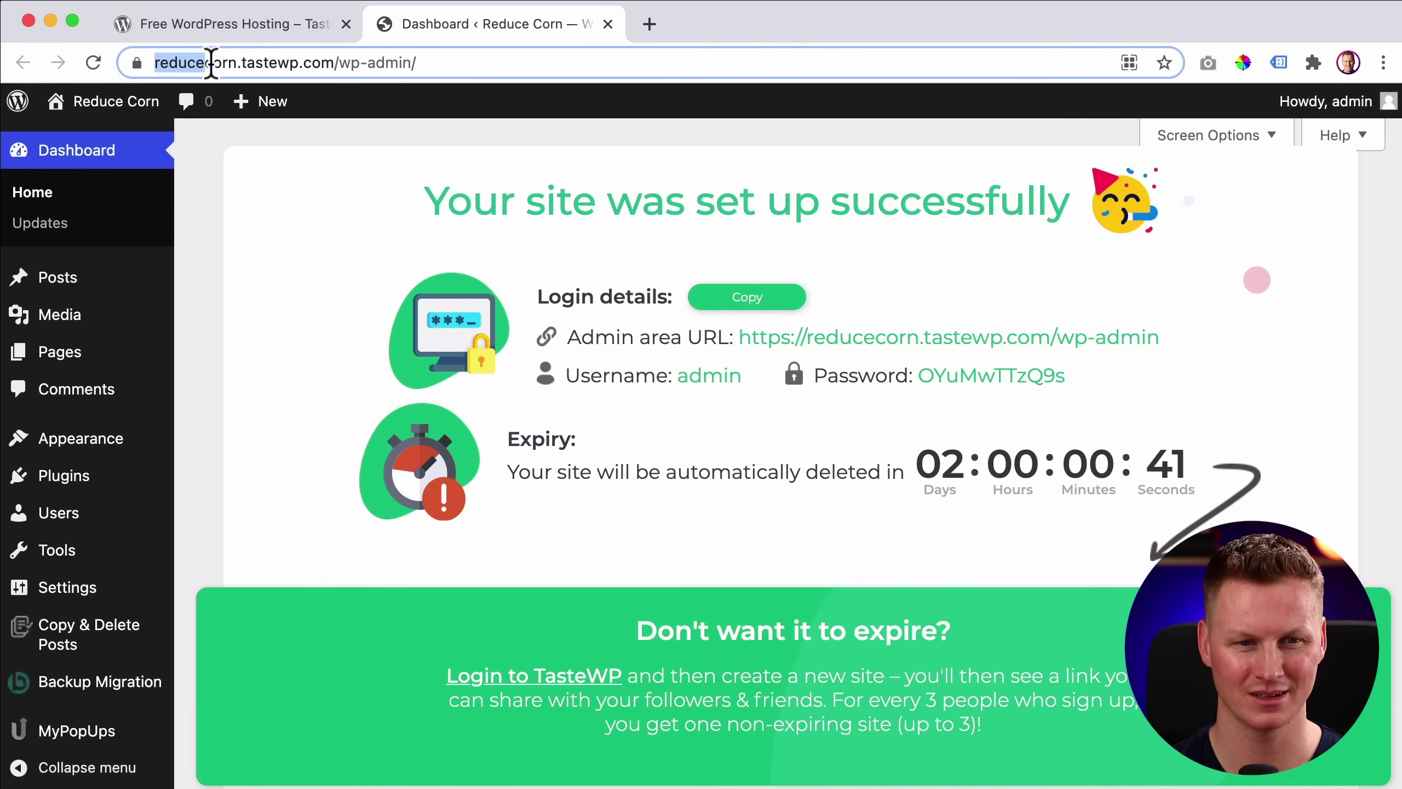
pyautogui.doubleClick(253, 62)
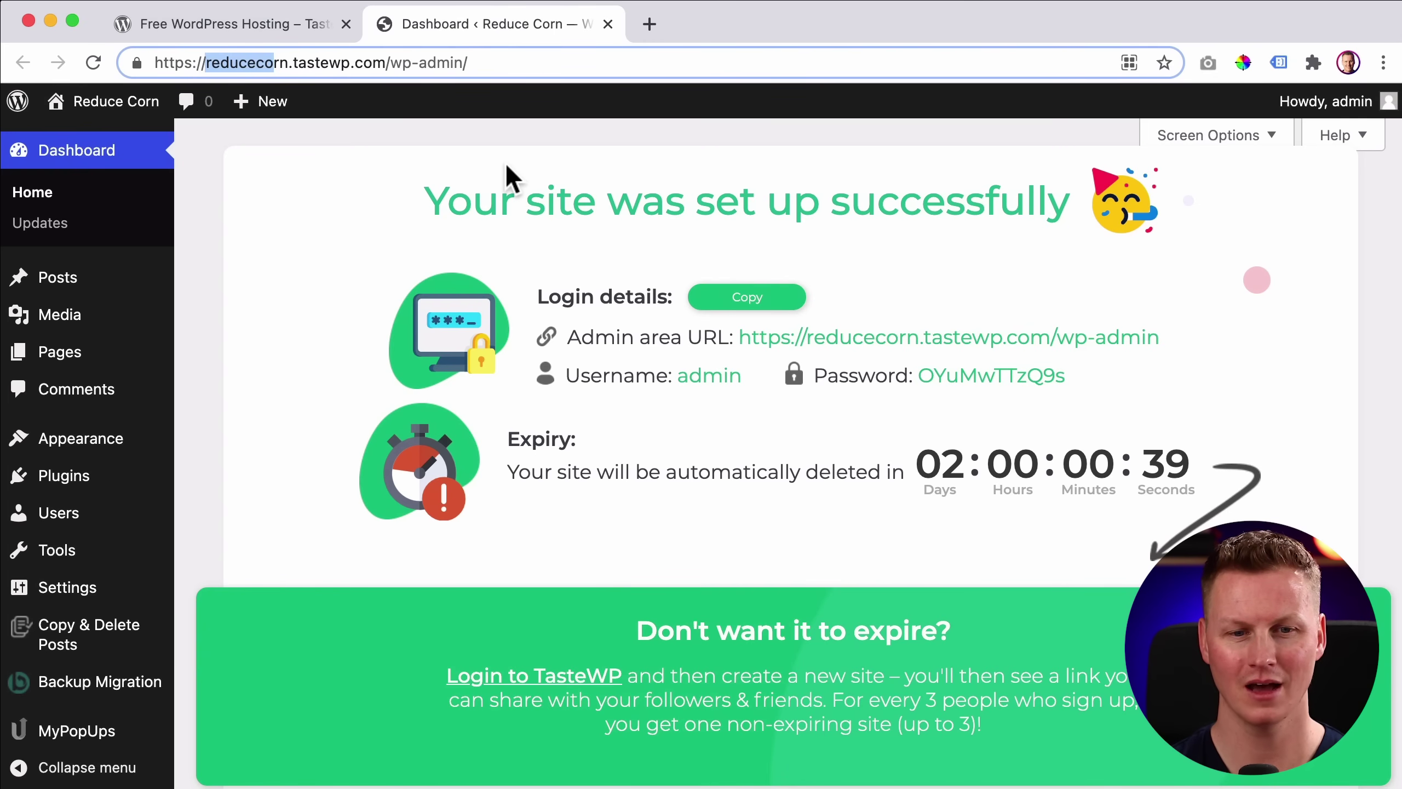
pyautogui.click(511, 142)
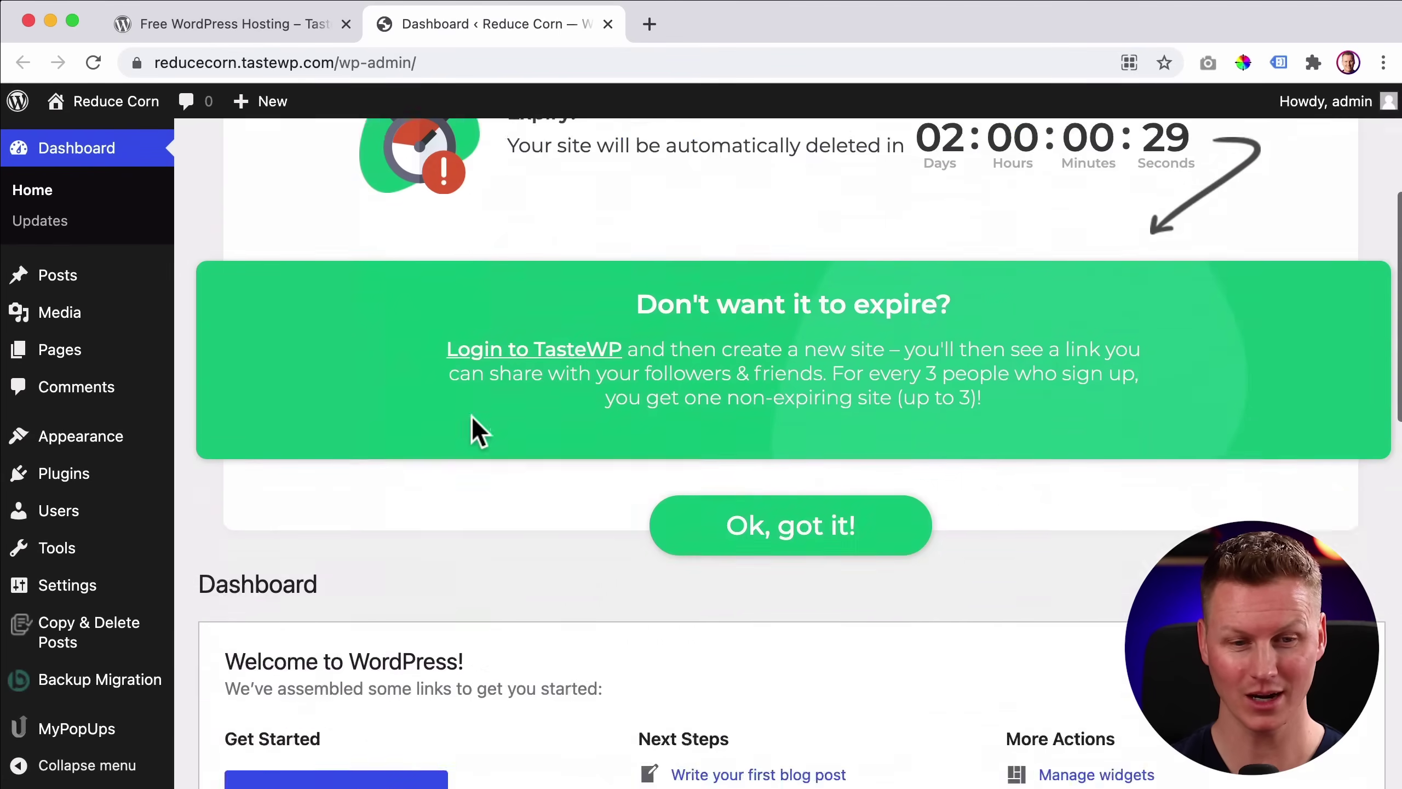
# Step: Dismiss the Welcome to WordPress panel on the dashboard
pyautogui.scroll(-8, 497, 420)
pyautogui.scroll(3, 532, 422)
pyautogui.click(1304, 331)
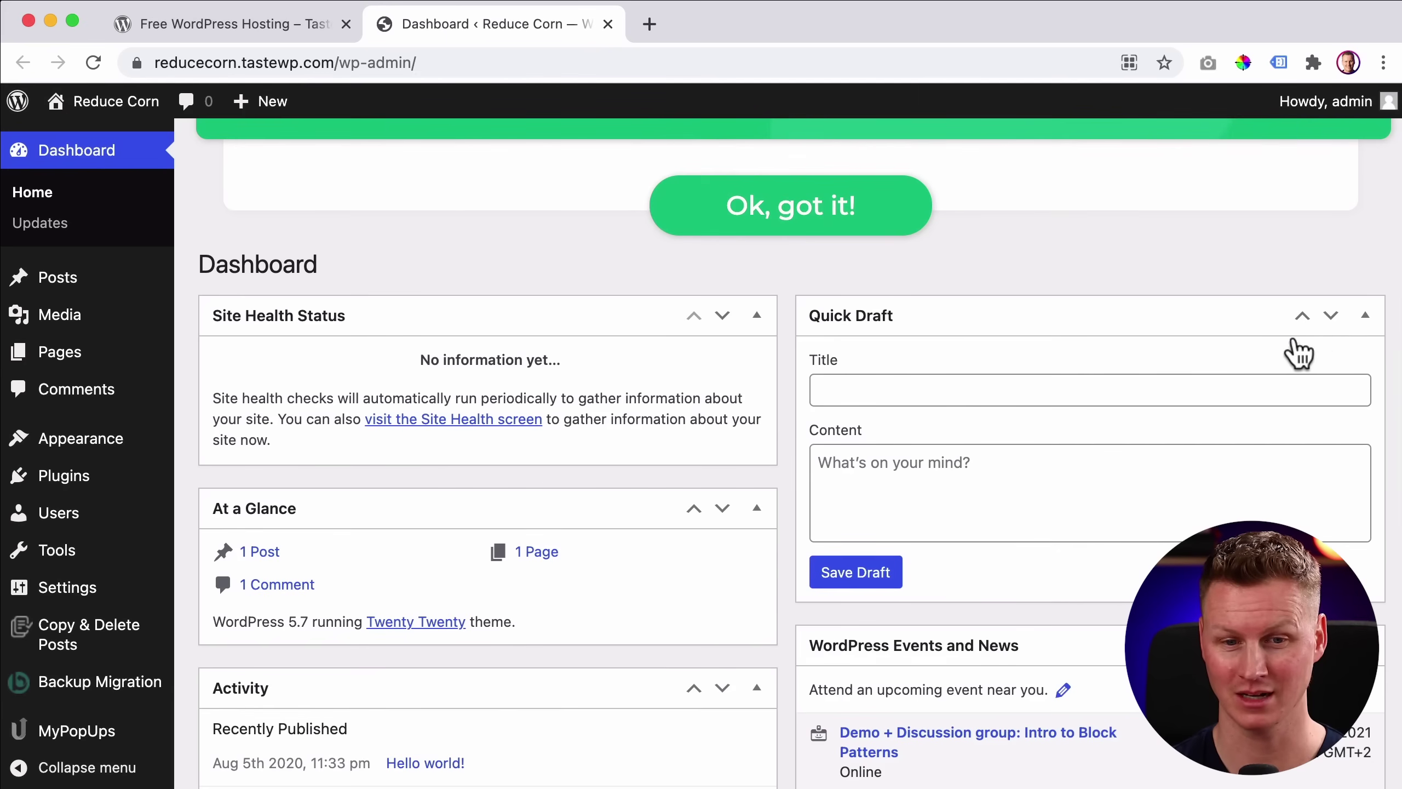
# Step: Collapse the Site Health Status, At a Glance, Activity, Quick Draft, and WordPress Events and News boxes on the dashboard
pyautogui.click(757, 318)
pyautogui.click(756, 379)
pyautogui.click(757, 442)
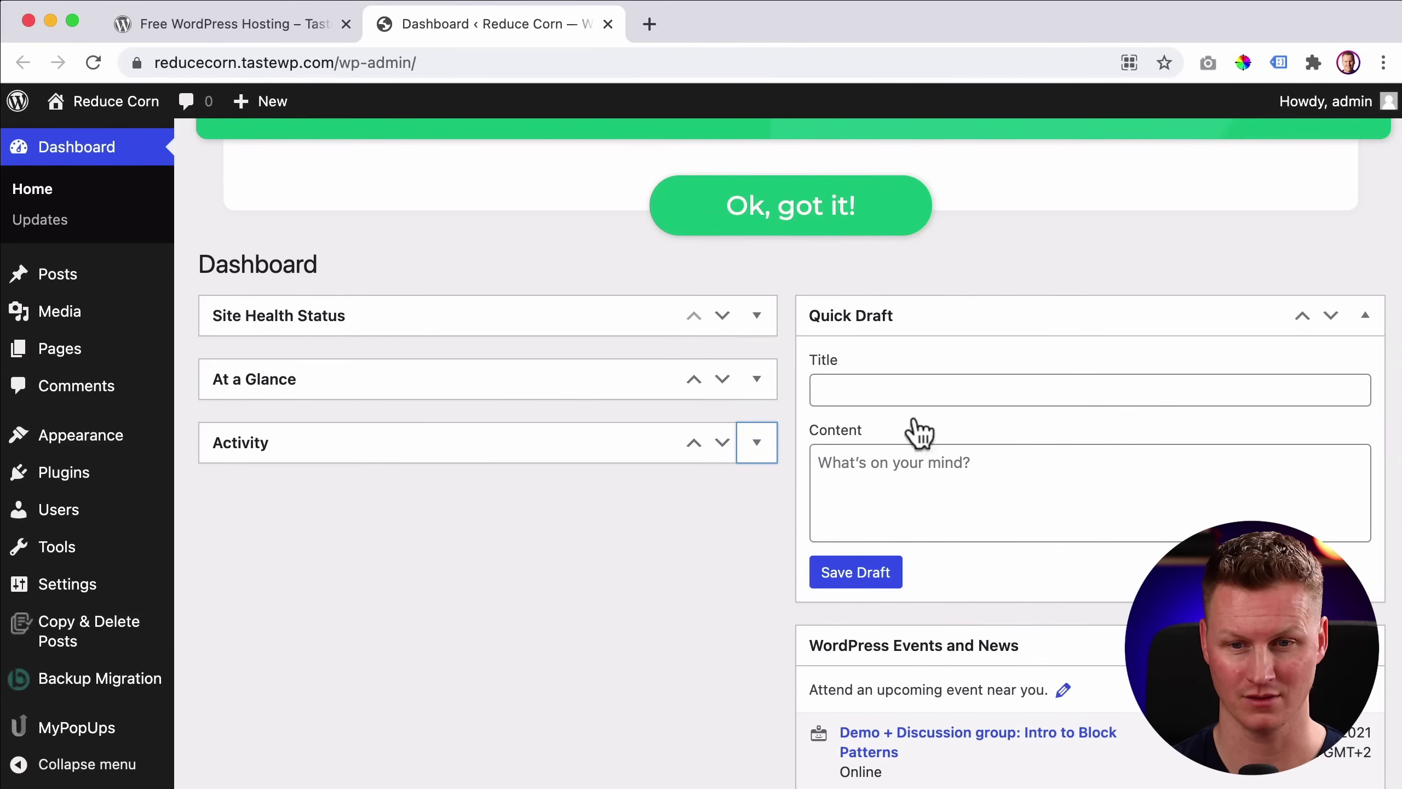
pyautogui.click(1365, 317)
pyautogui.click(1364, 378)
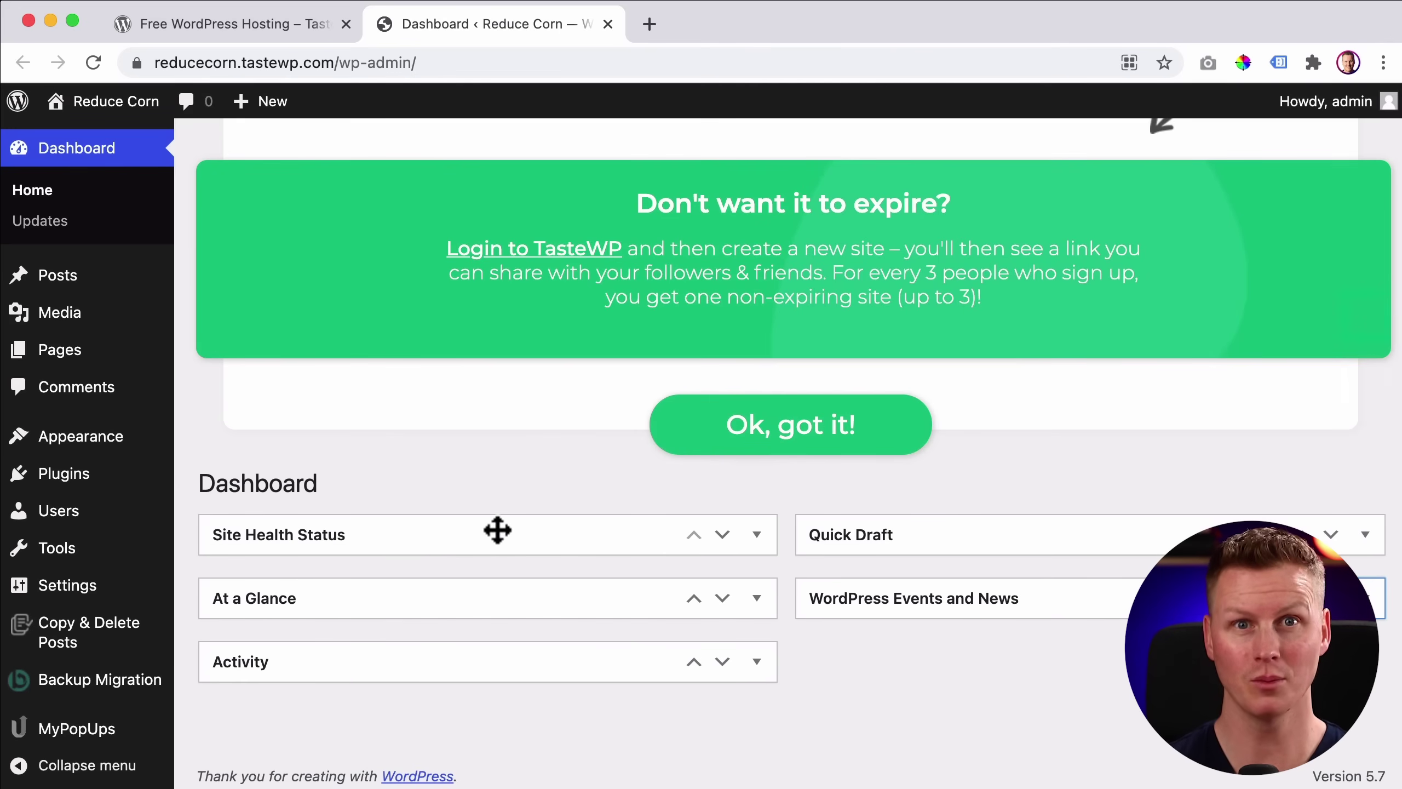
# Step: View the site's front end with its default theme and return to the admin dashboard
pyautogui.click(100, 105)
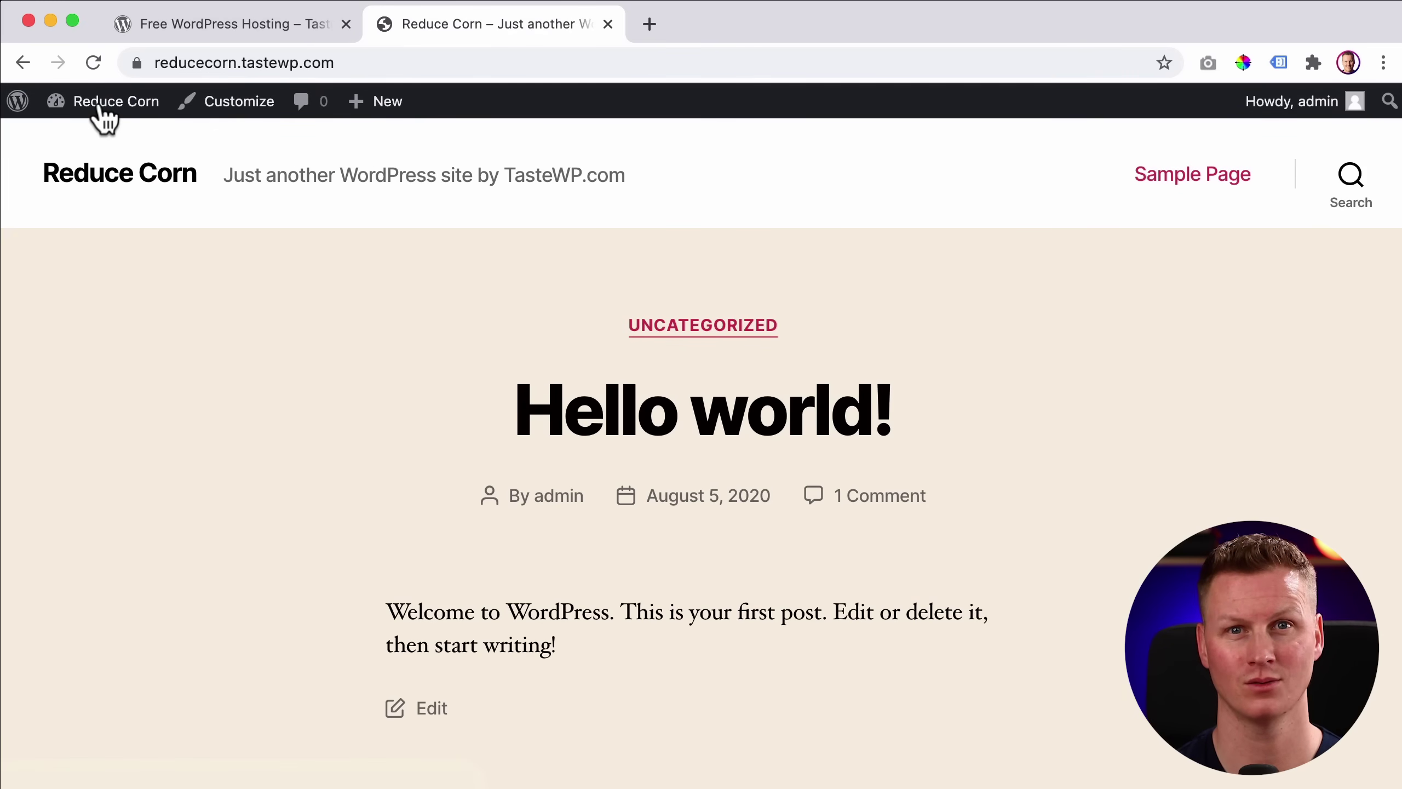
pyautogui.click(101, 107)
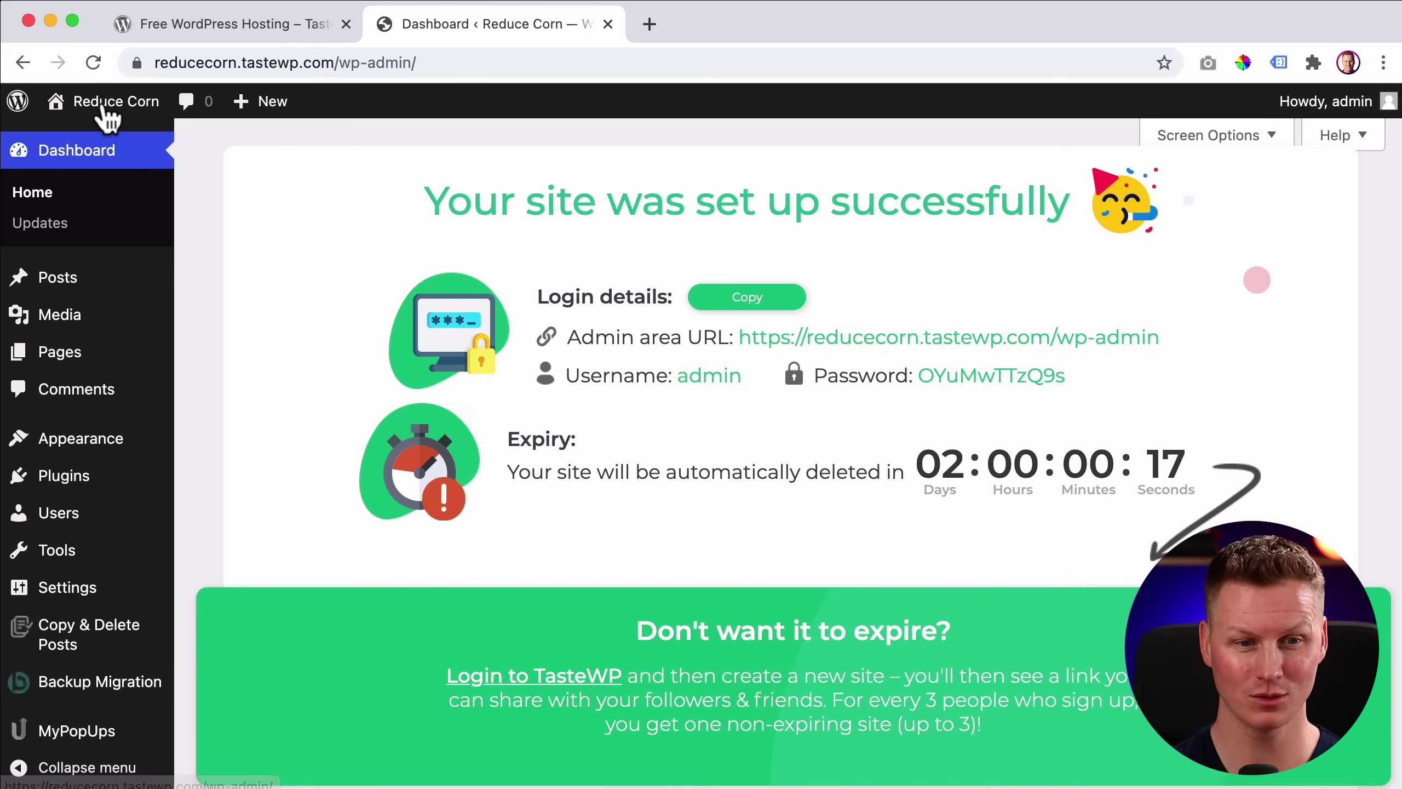
# Step: Open the installed themes page and dismiss the TasteWP setup intro above it
pyautogui.moveTo(75, 448)
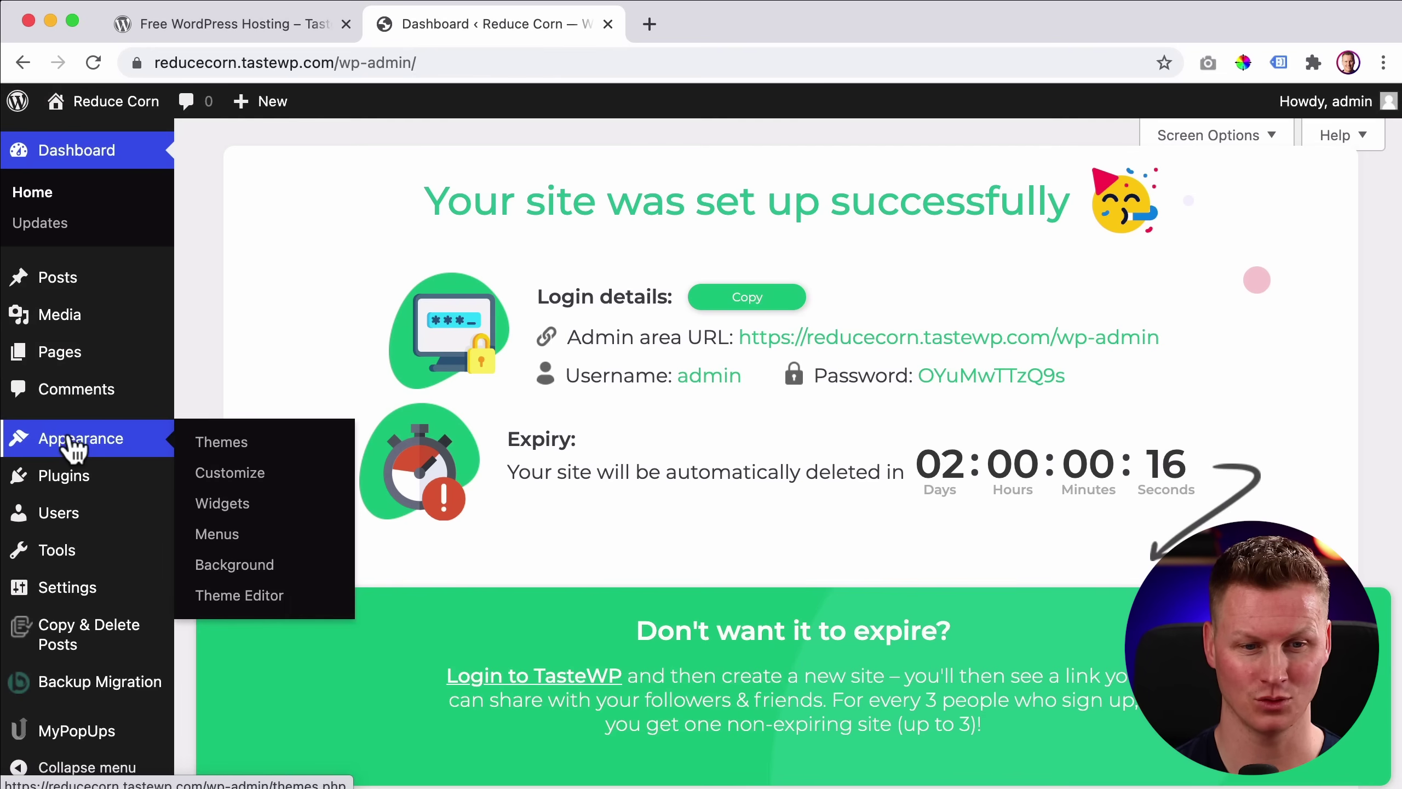
pyautogui.click(219, 450)
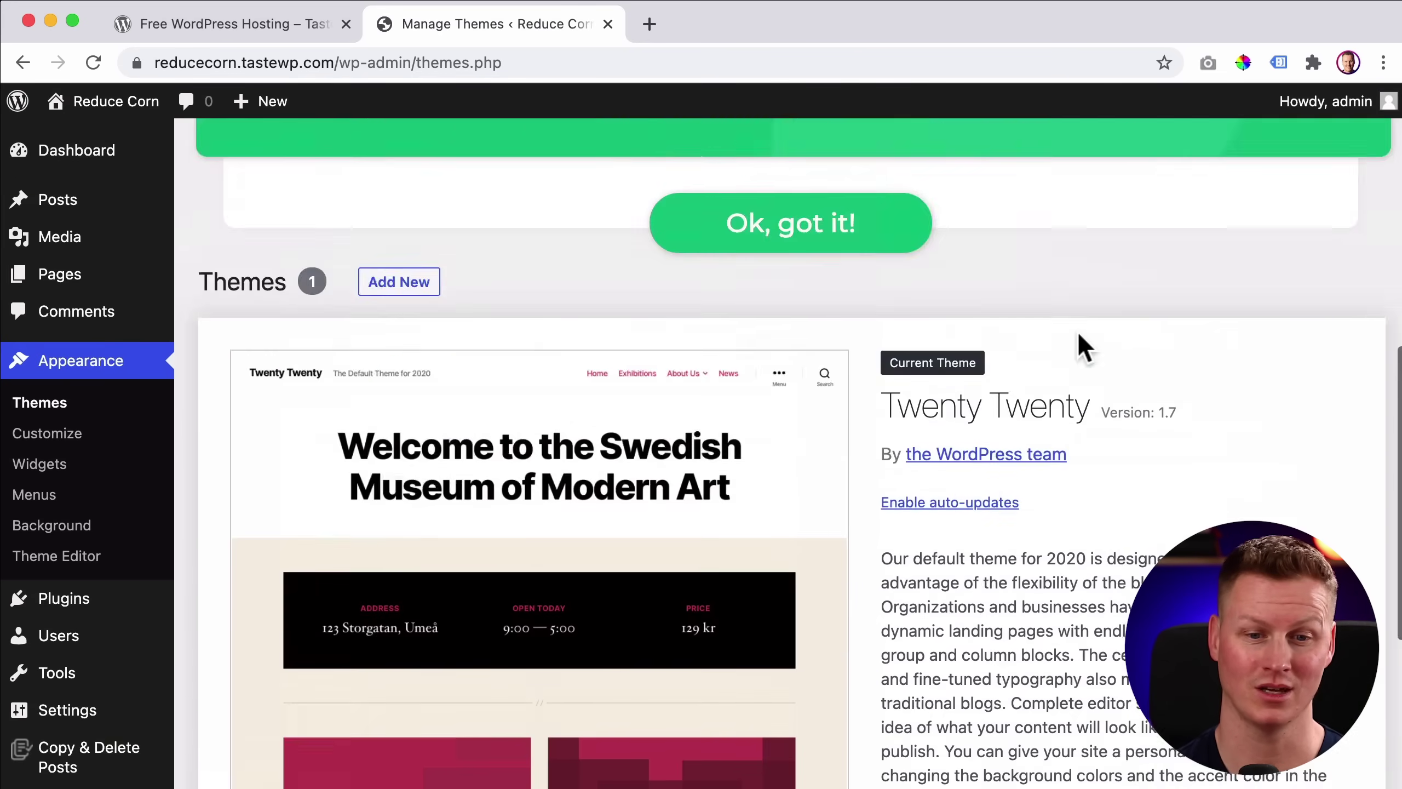
pyautogui.scroll(-10, 1079, 336)
pyautogui.scroll(10, 1015, 362)
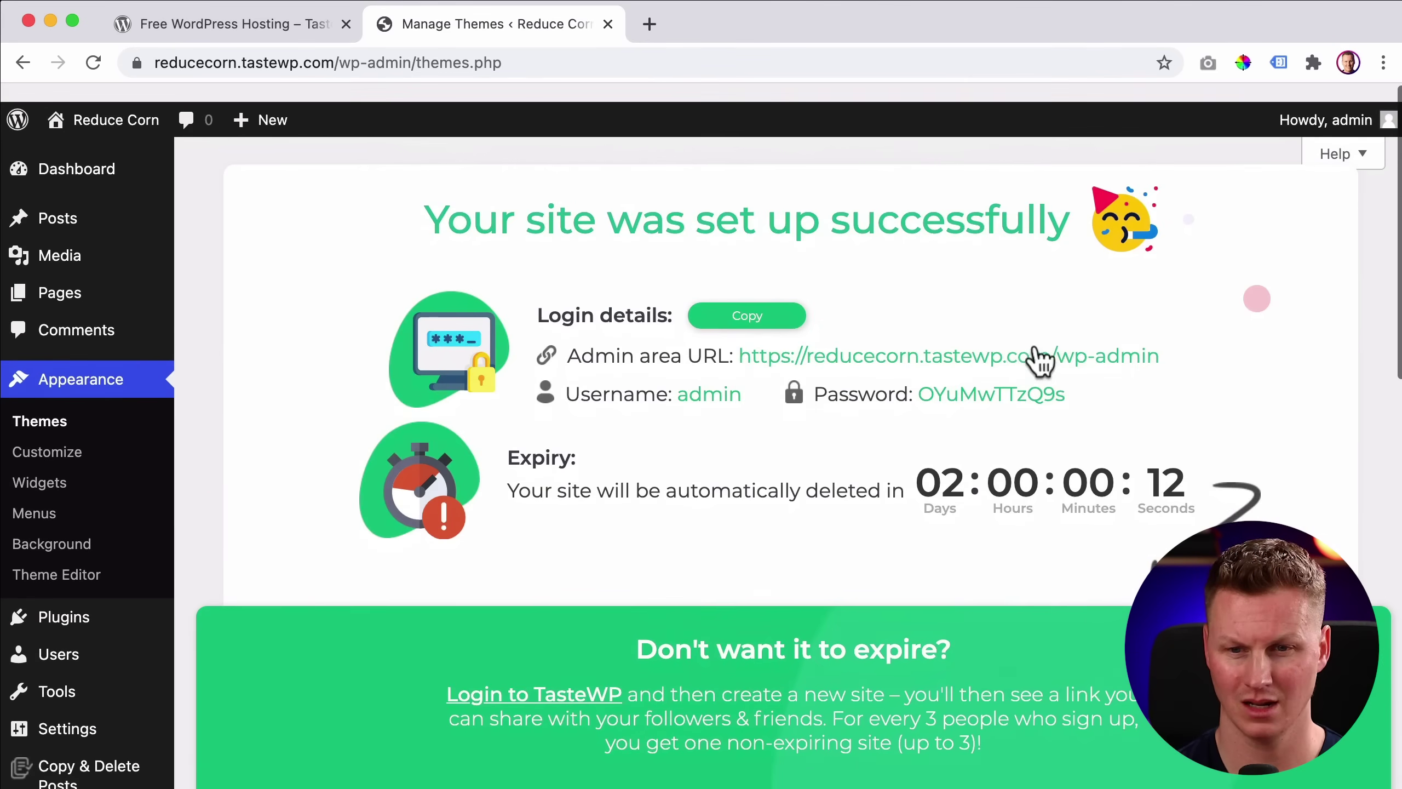
pyautogui.scroll(-6, 1319, 282)
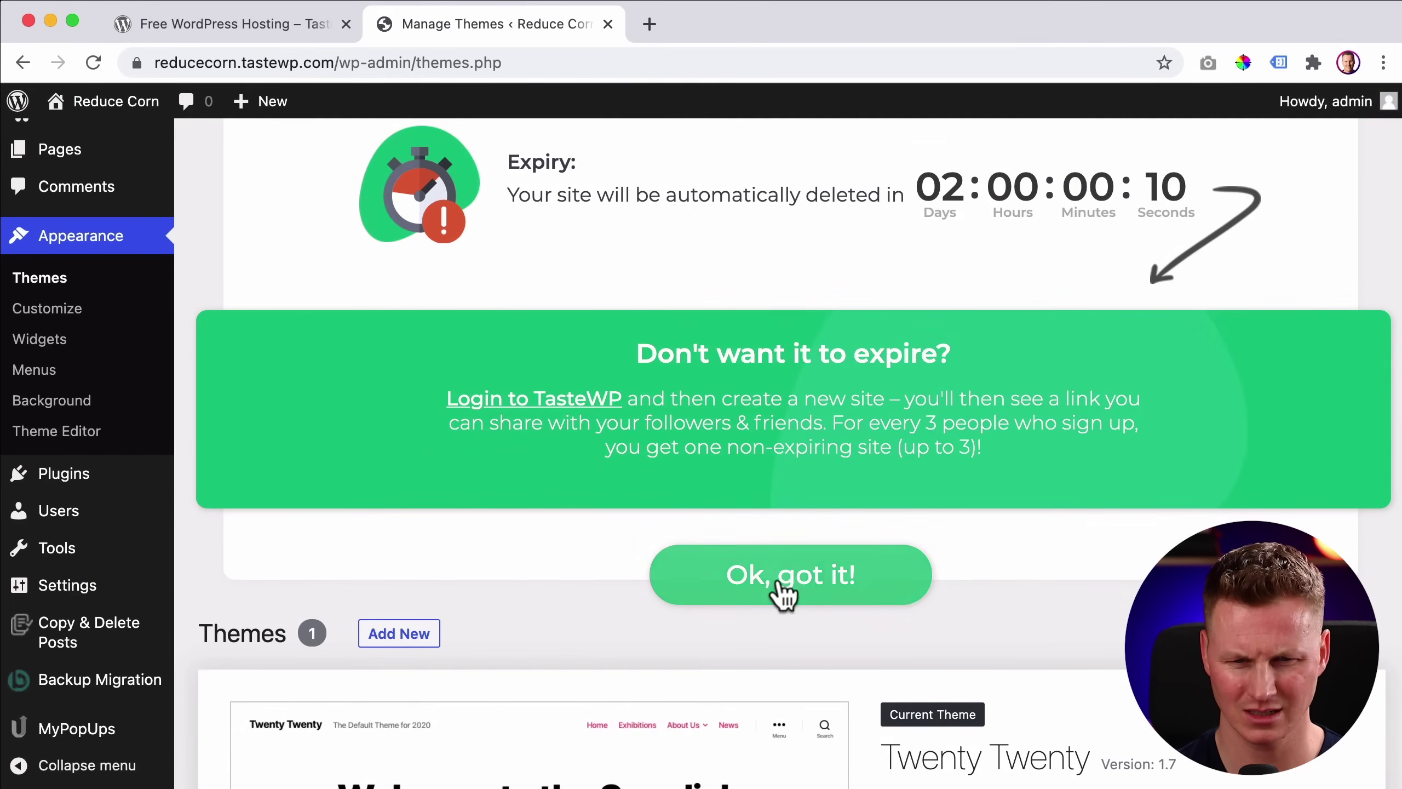
pyautogui.click(781, 577)
pyautogui.scroll(8, 782, 569)
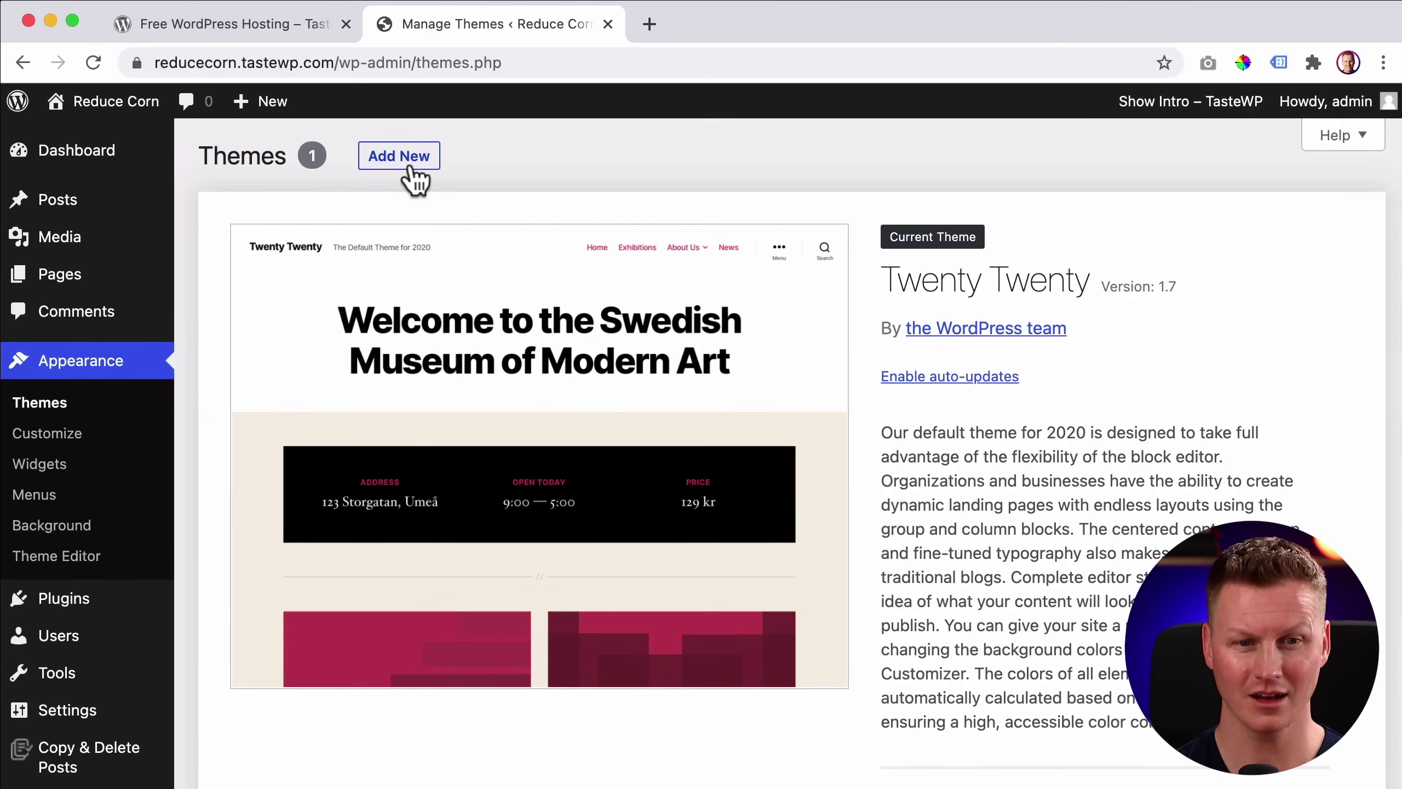
# Step: Search the theme directory for "astra", and install and activate the Astra theme
pyautogui.click(400, 156)
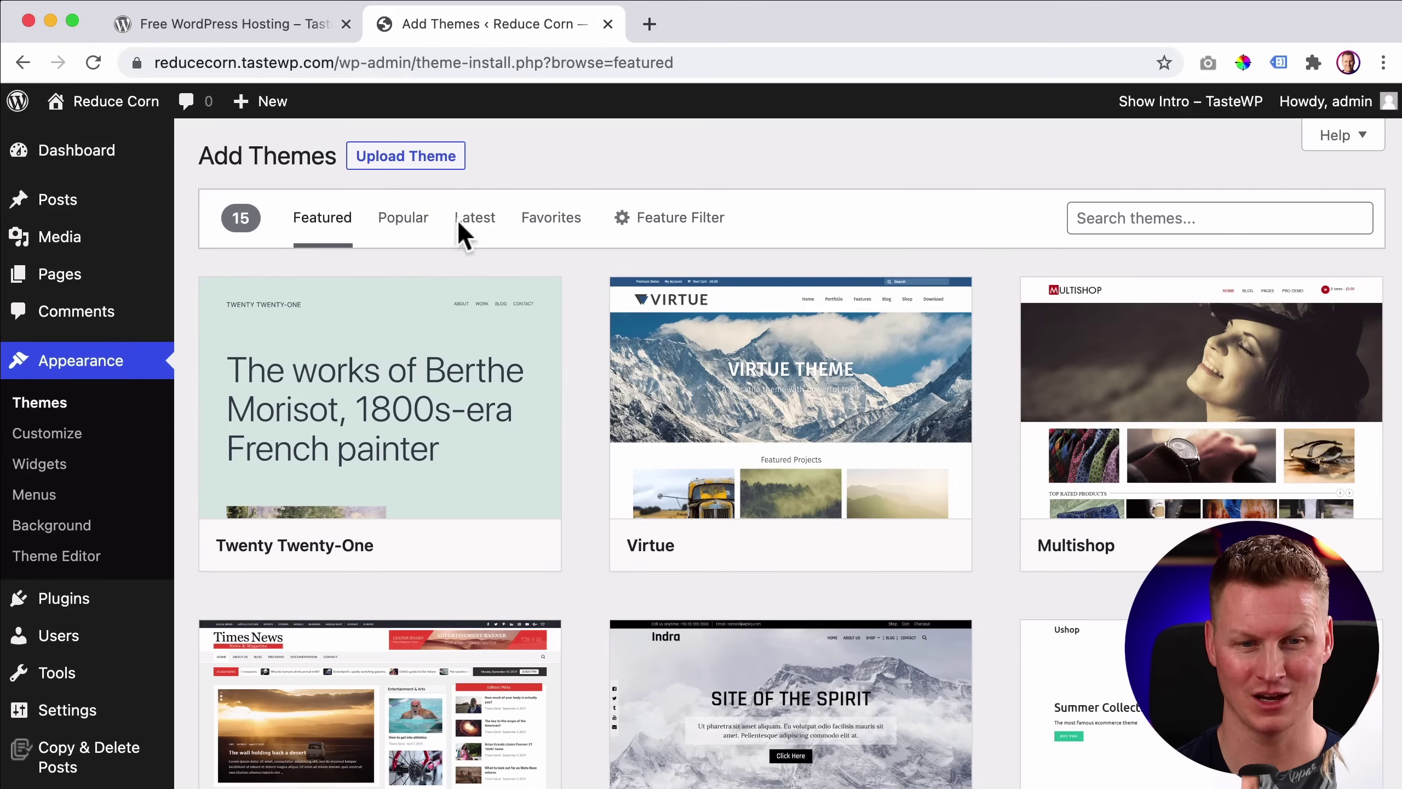
pyautogui.click(1160, 218)
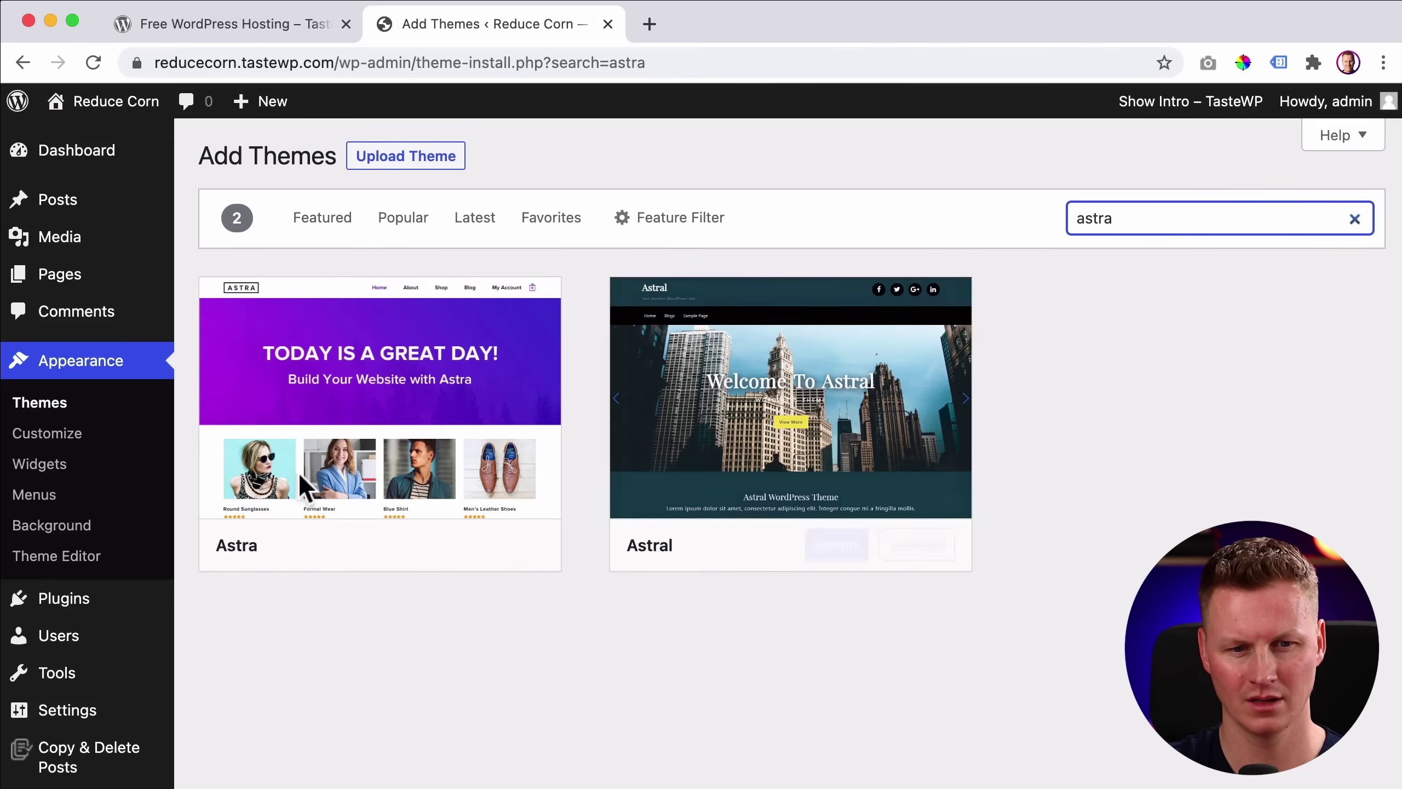
pyautogui.click(444, 546)
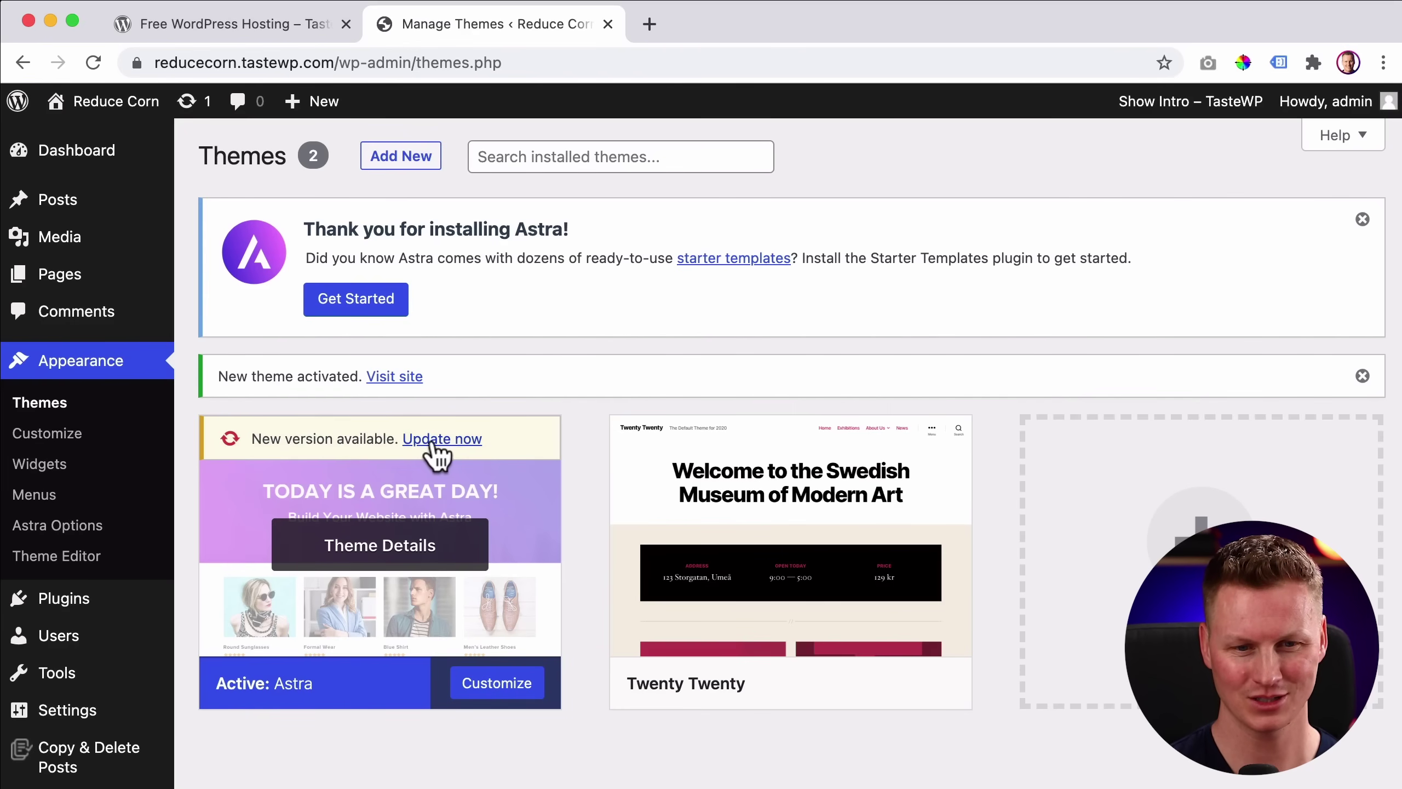
# Step: Update the Astra theme to its new version and dismiss the notice offering Astra starter templates
pyautogui.click(435, 440)
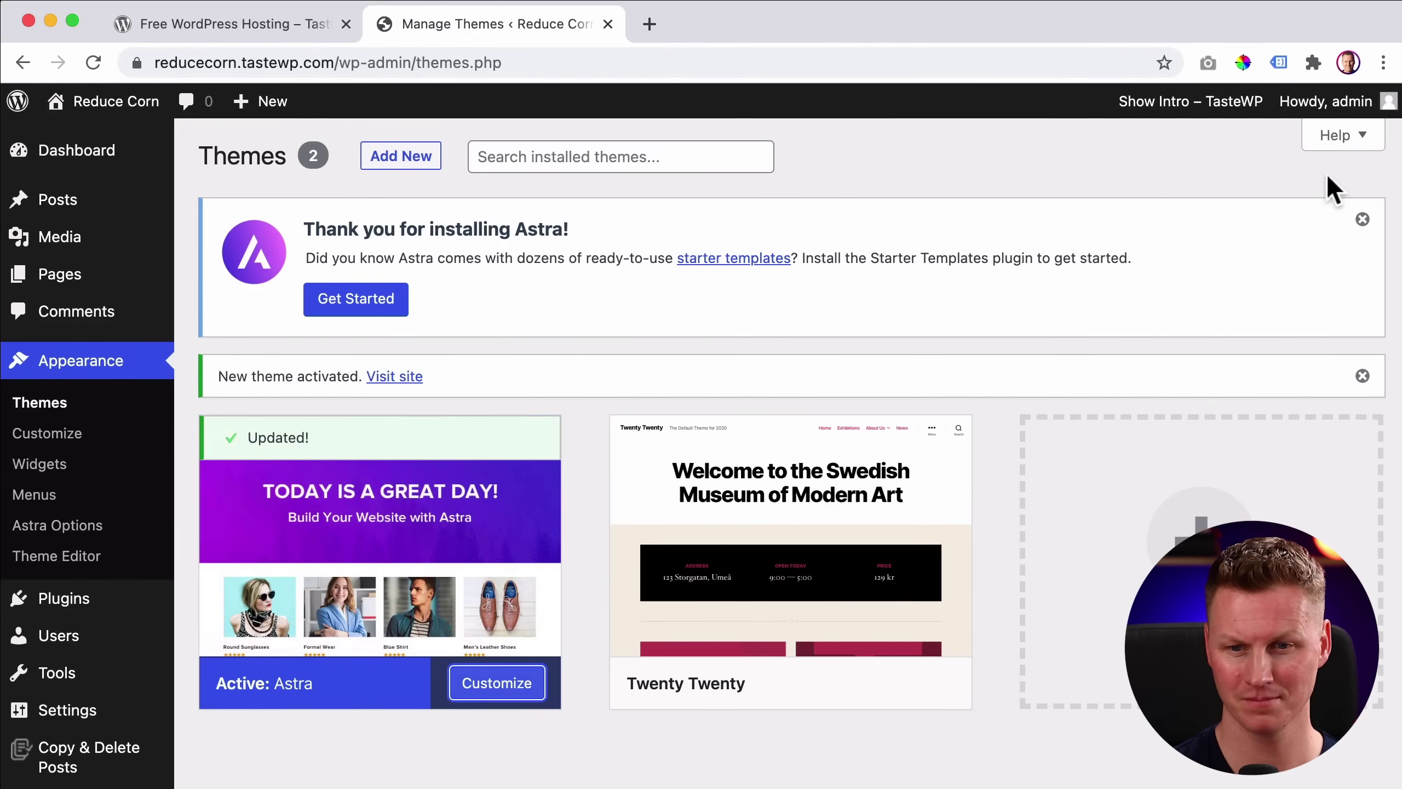
pyautogui.click(1361, 221)
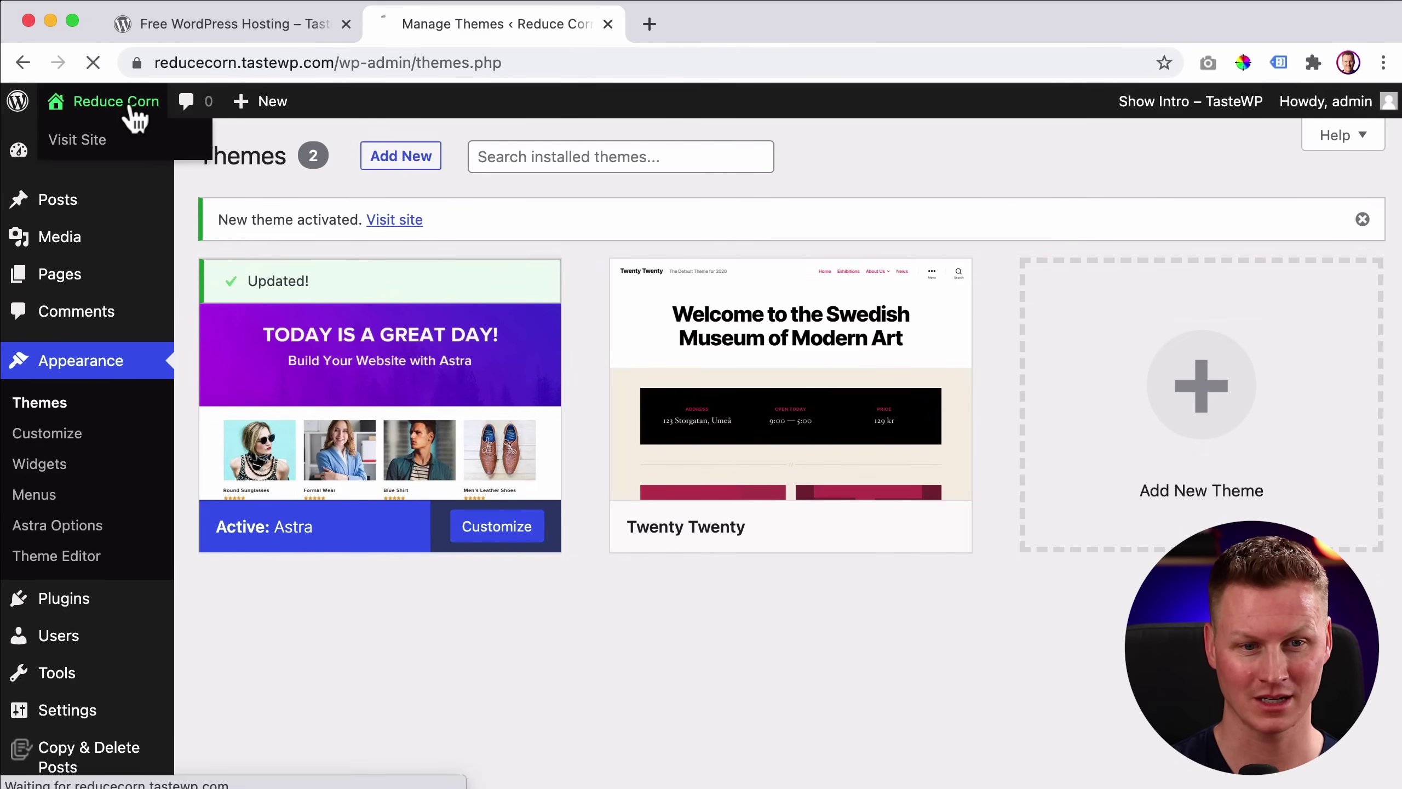
# Step: View the site's front end with the Astra theme and return to the admin dashboard
pyautogui.click(48, 113)
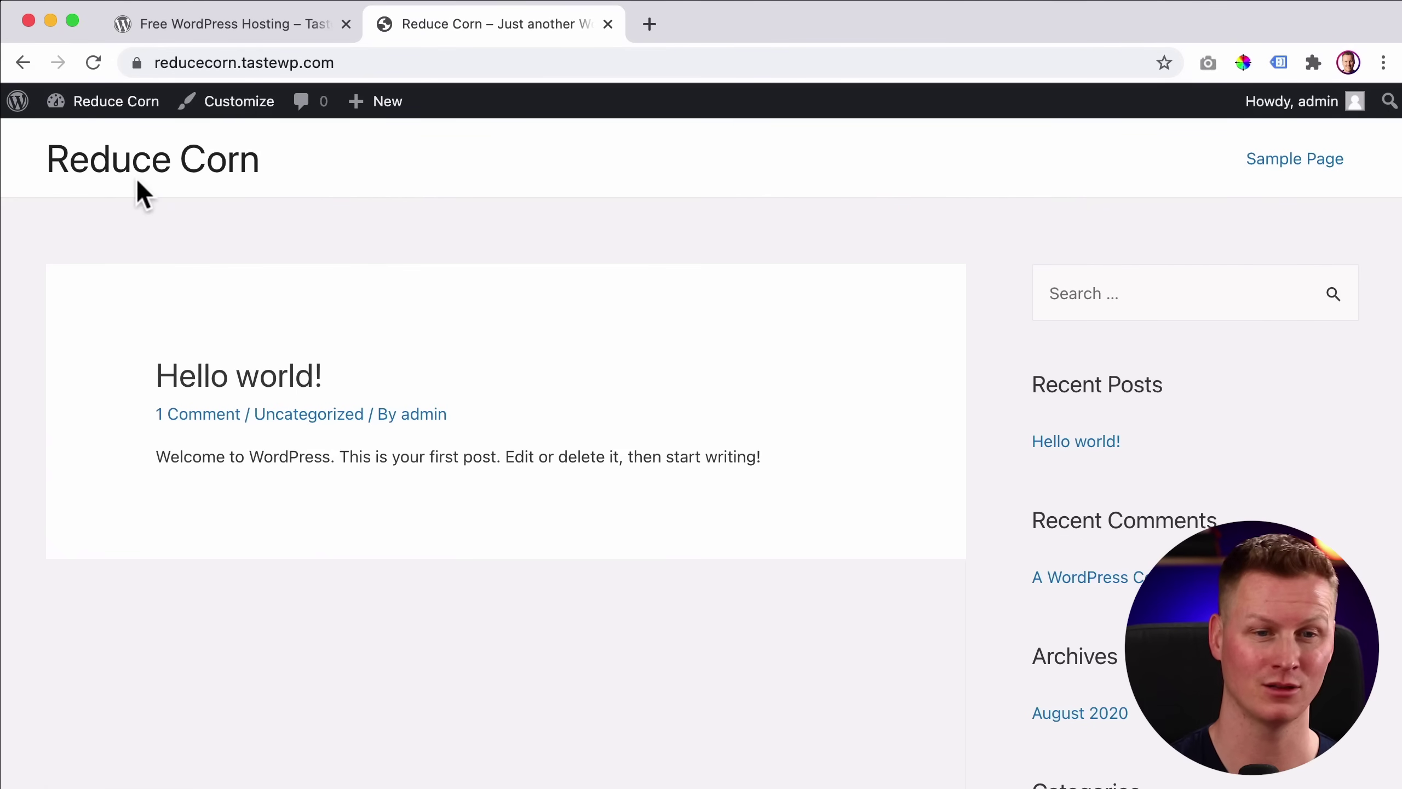
pyautogui.click(117, 103)
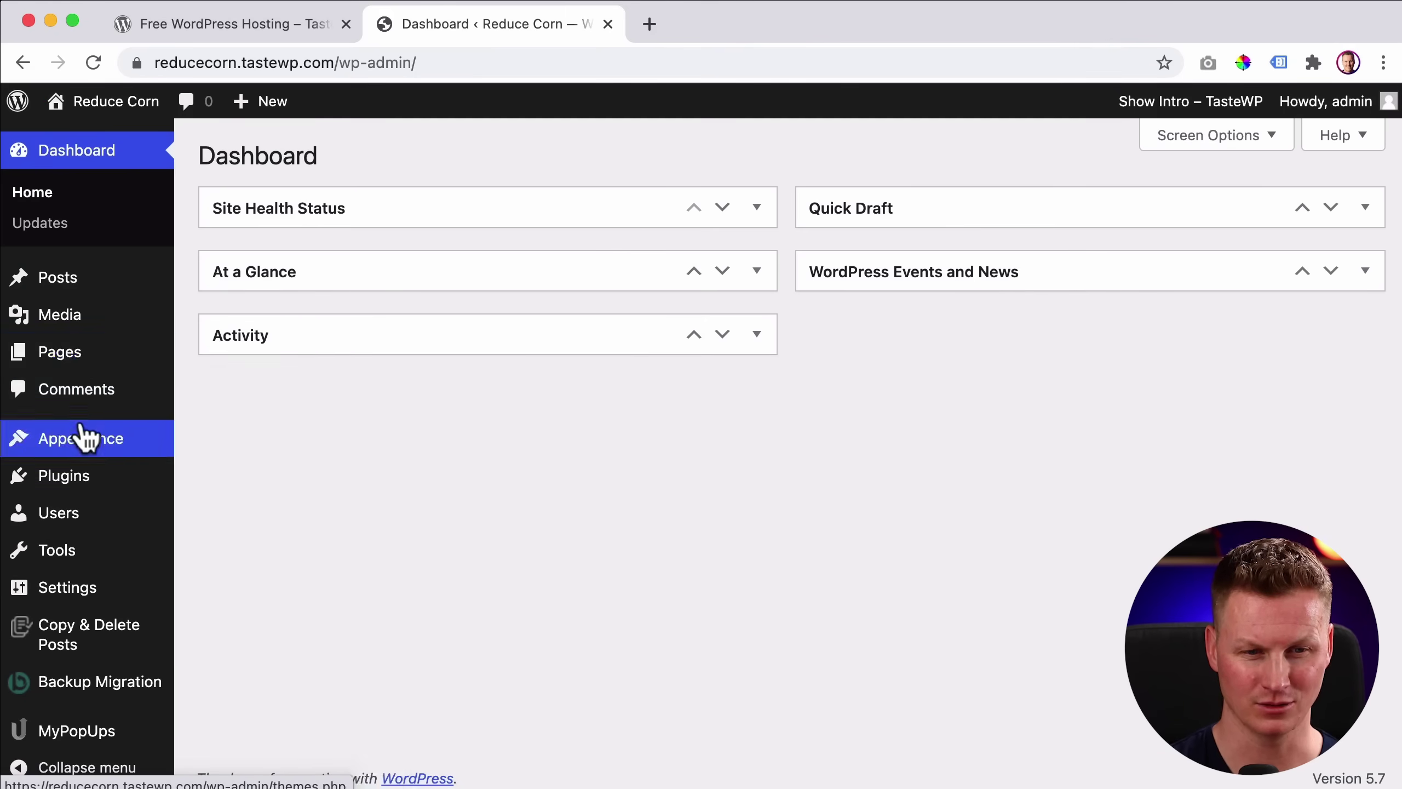
# Step: Install the starter template importer plugin from the Astra options and choose Elementor as the page builder
pyautogui.click(241, 569)
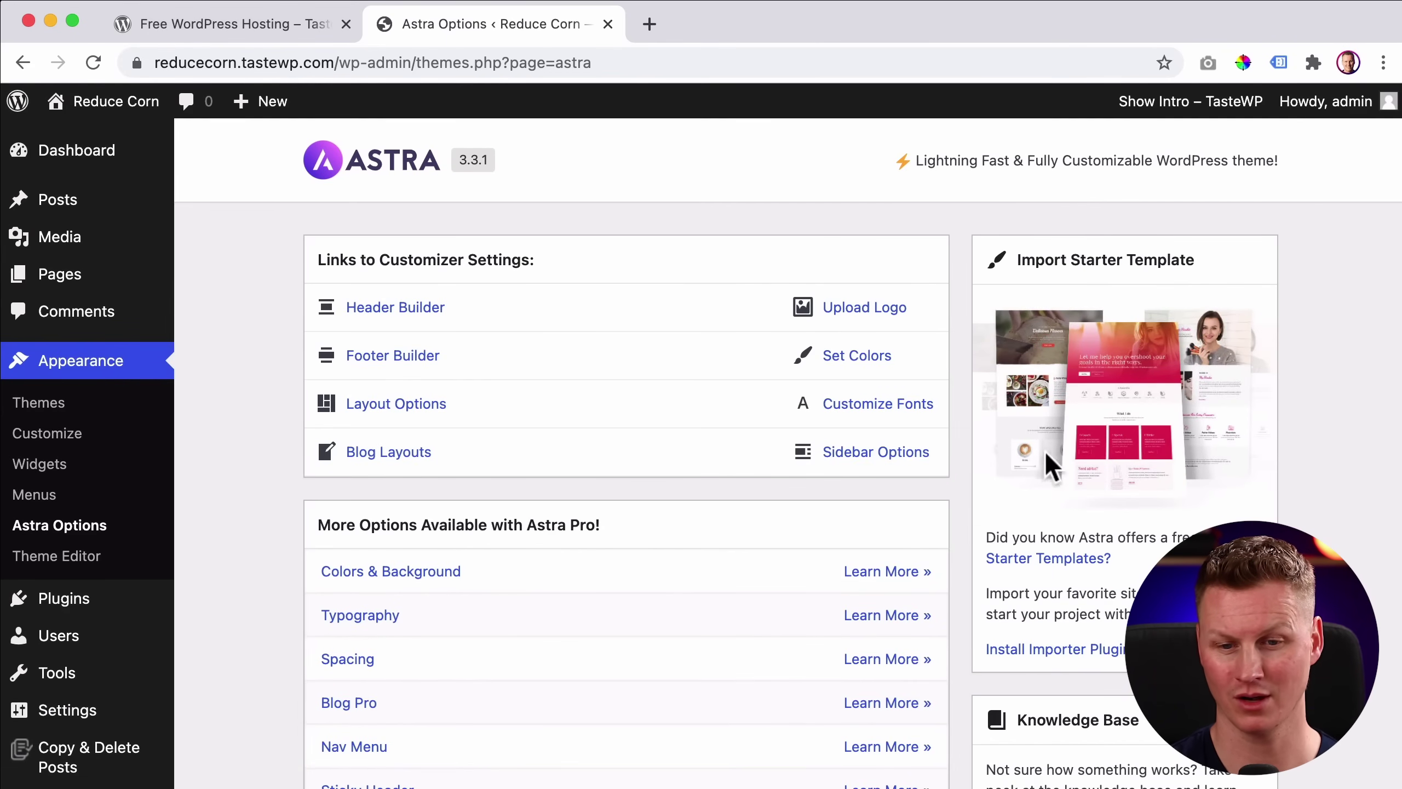
pyautogui.click(1058, 652)
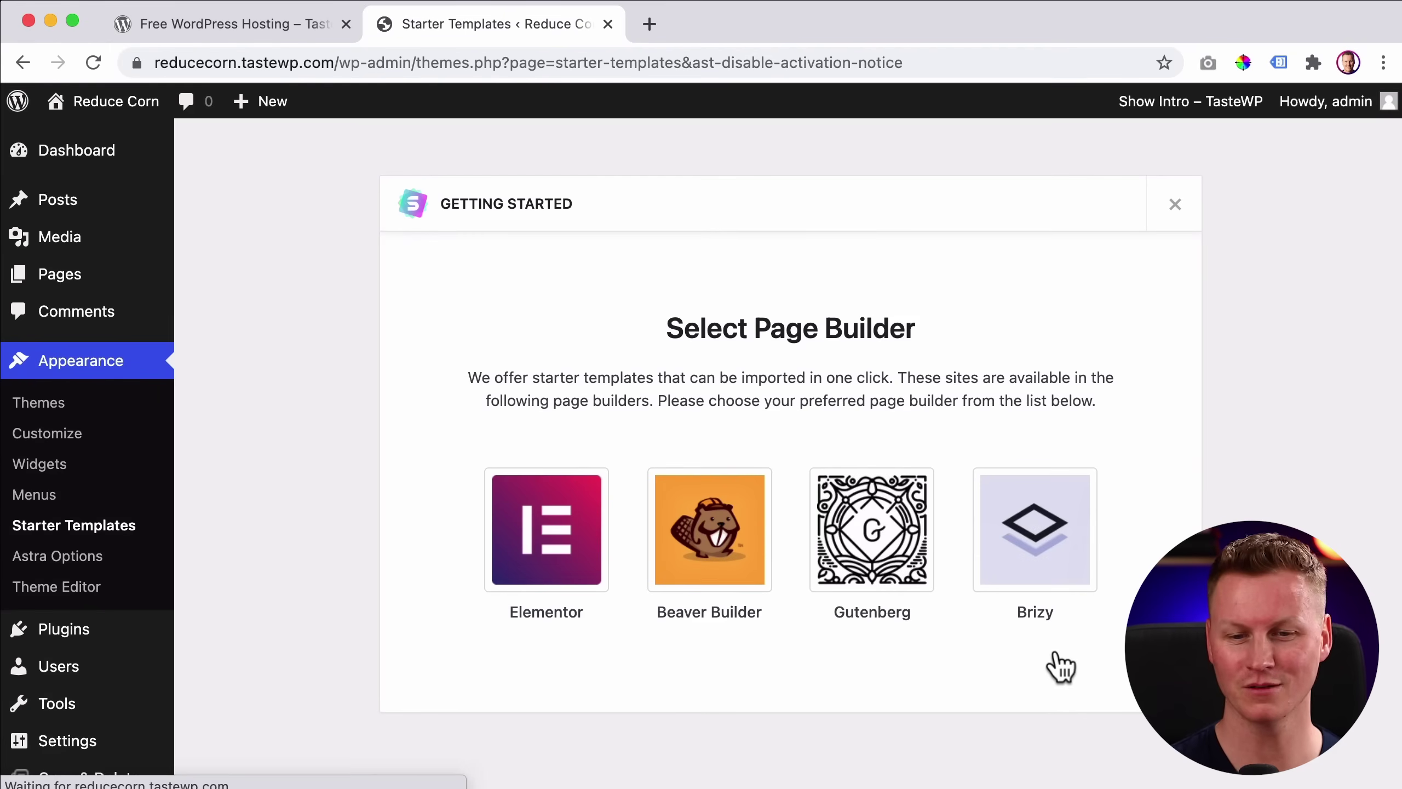
pyautogui.click(538, 530)
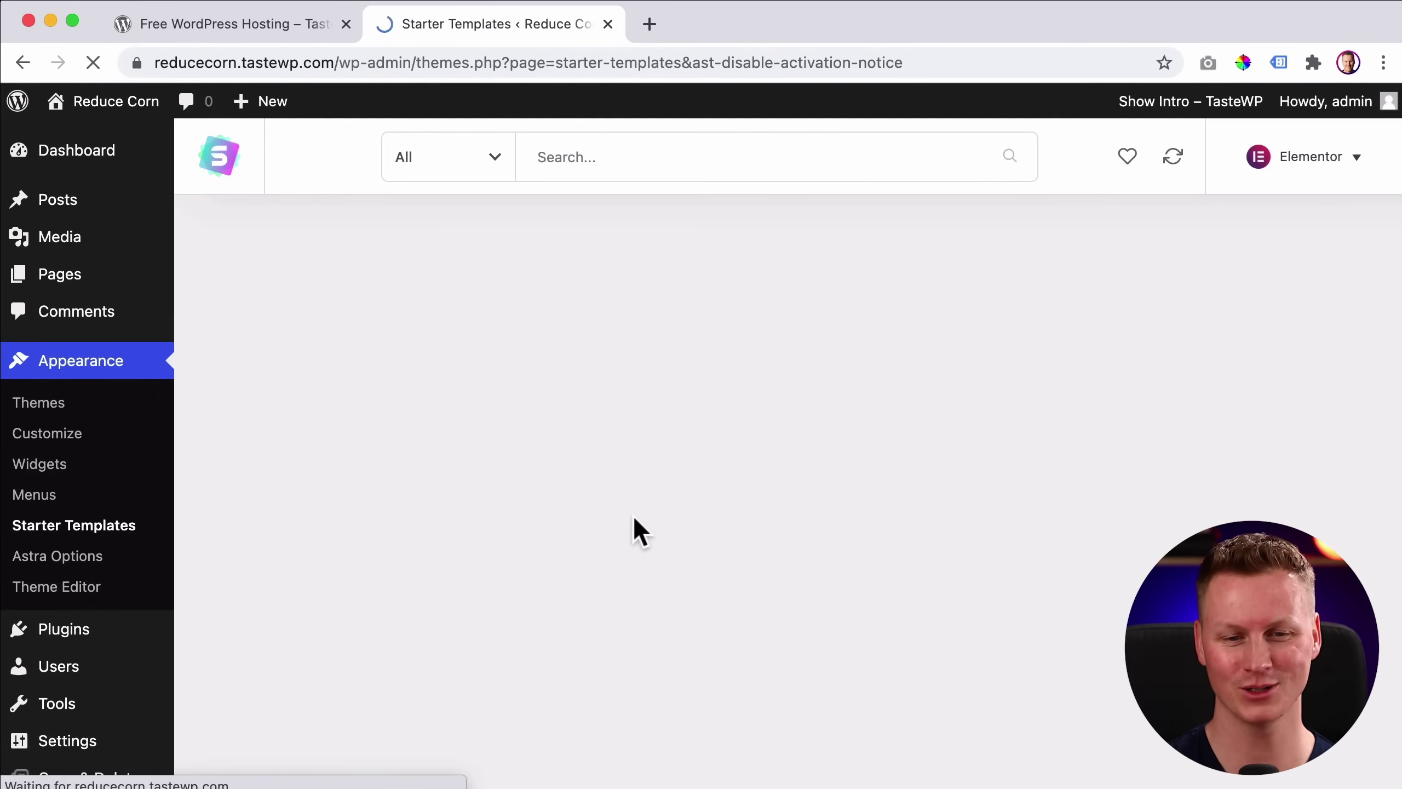
# Step: Filter the starter templates to show only Free ones in the eCommerce category
pyautogui.scroll(-10, 795, 316)
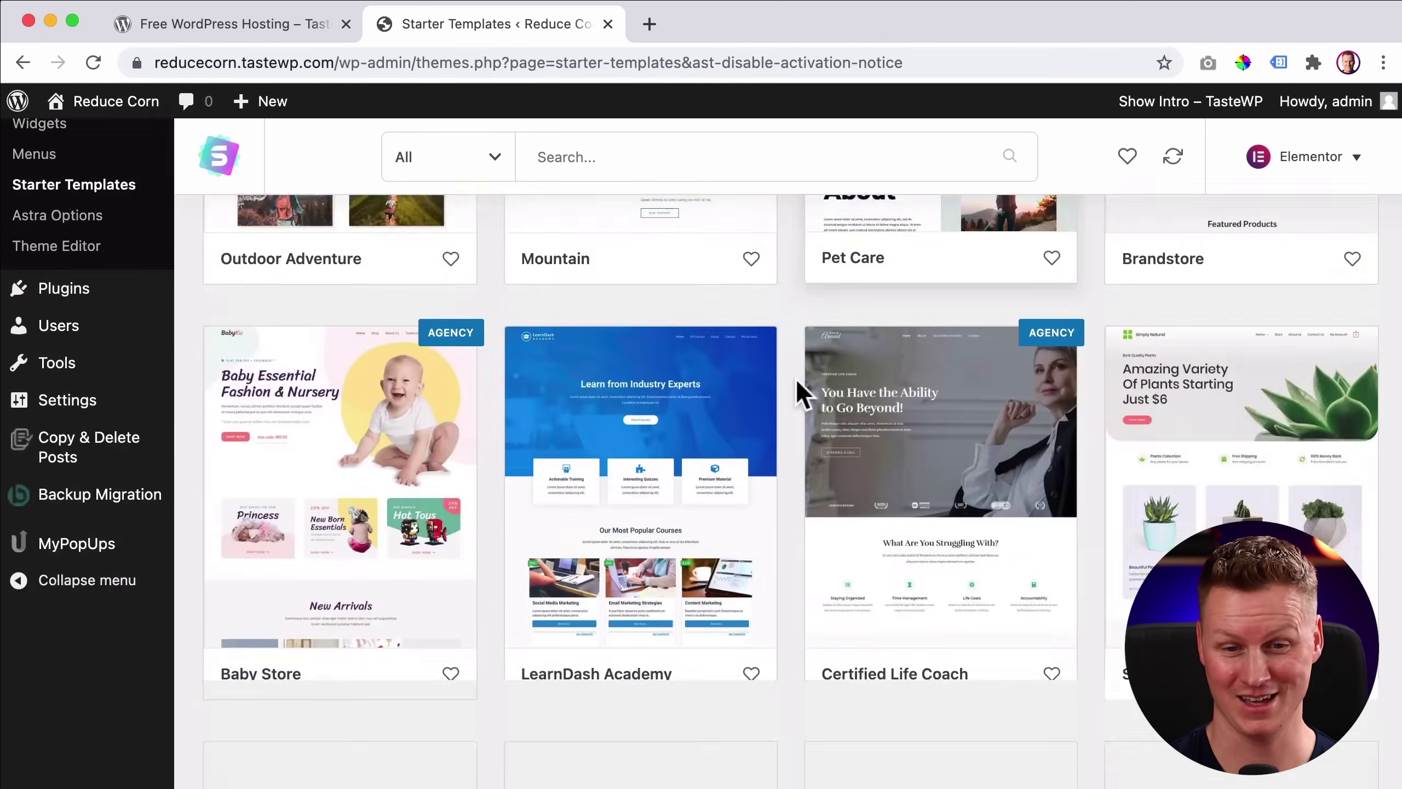
pyautogui.scroll(10, 791, 398)
pyautogui.click(433, 184)
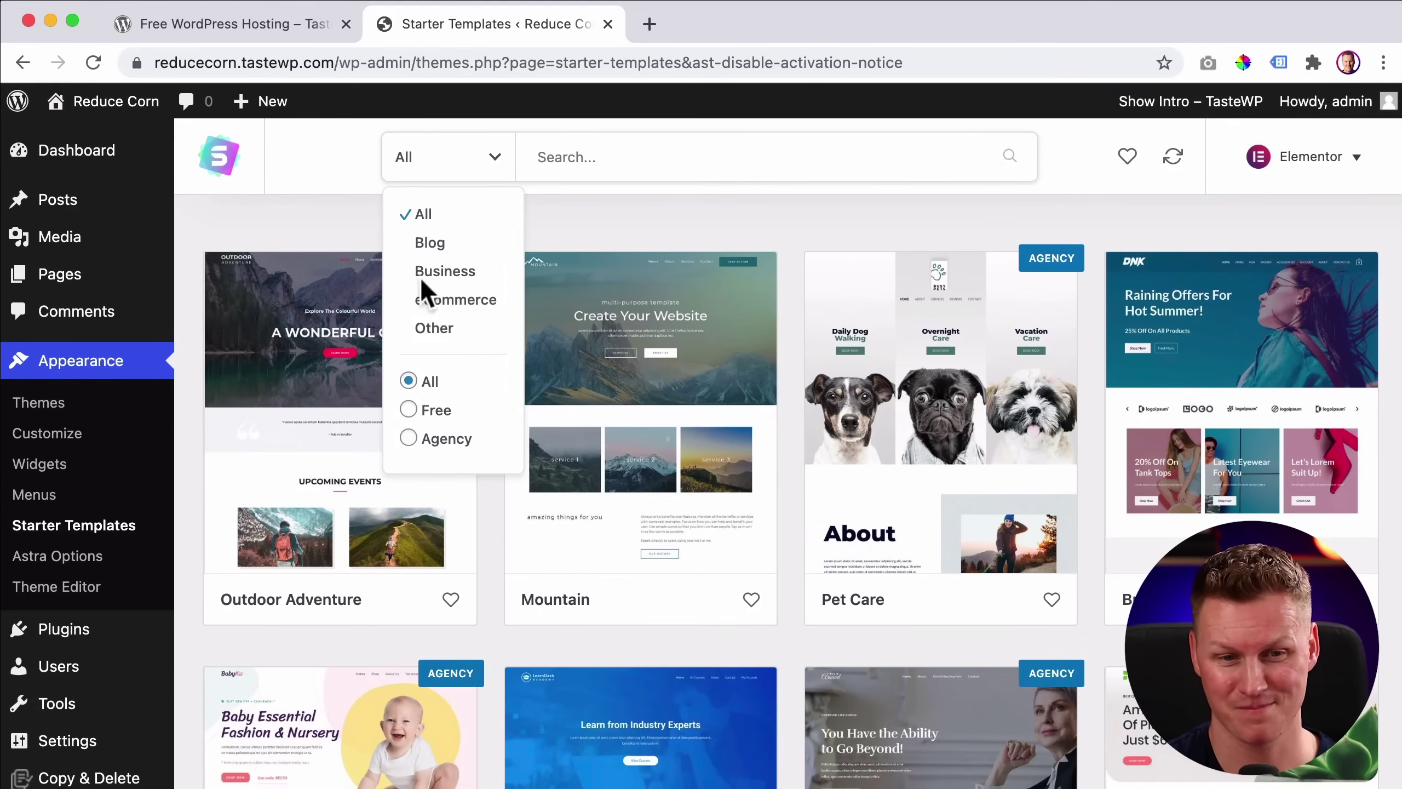
pyautogui.click(409, 410)
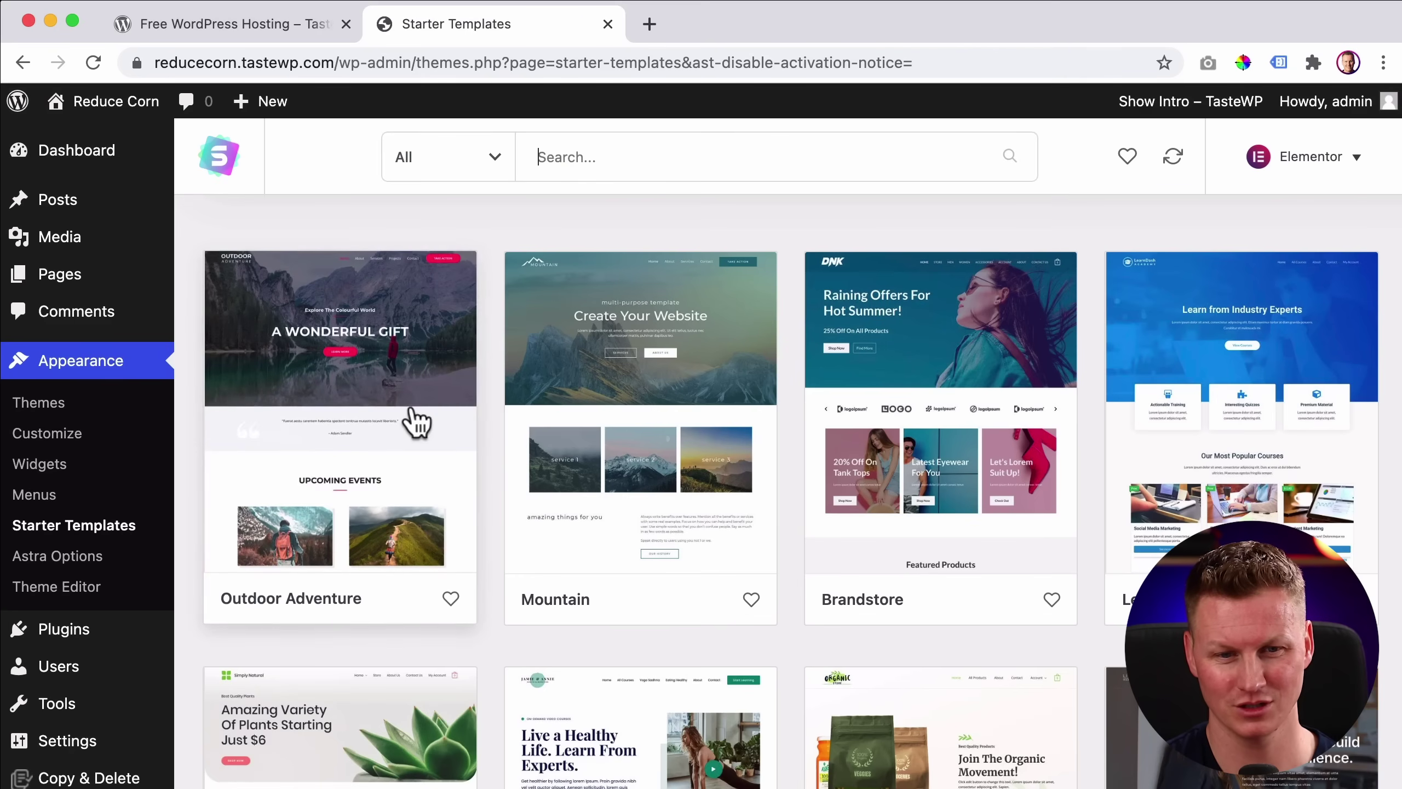
pyautogui.click(460, 163)
pyautogui.click(441, 301)
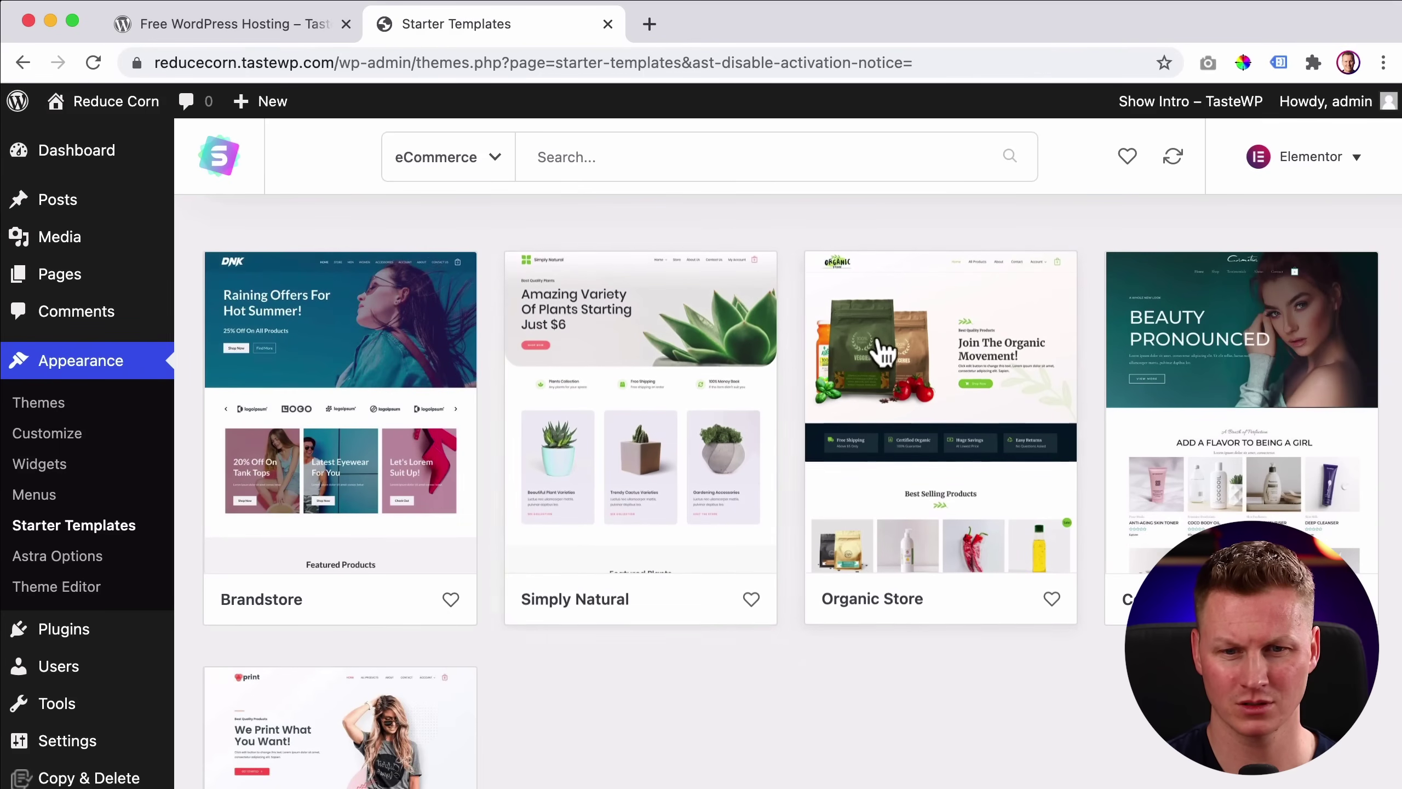
# Step: Select the Organic Store template and start importing it as a complete site
pyautogui.click(923, 362)
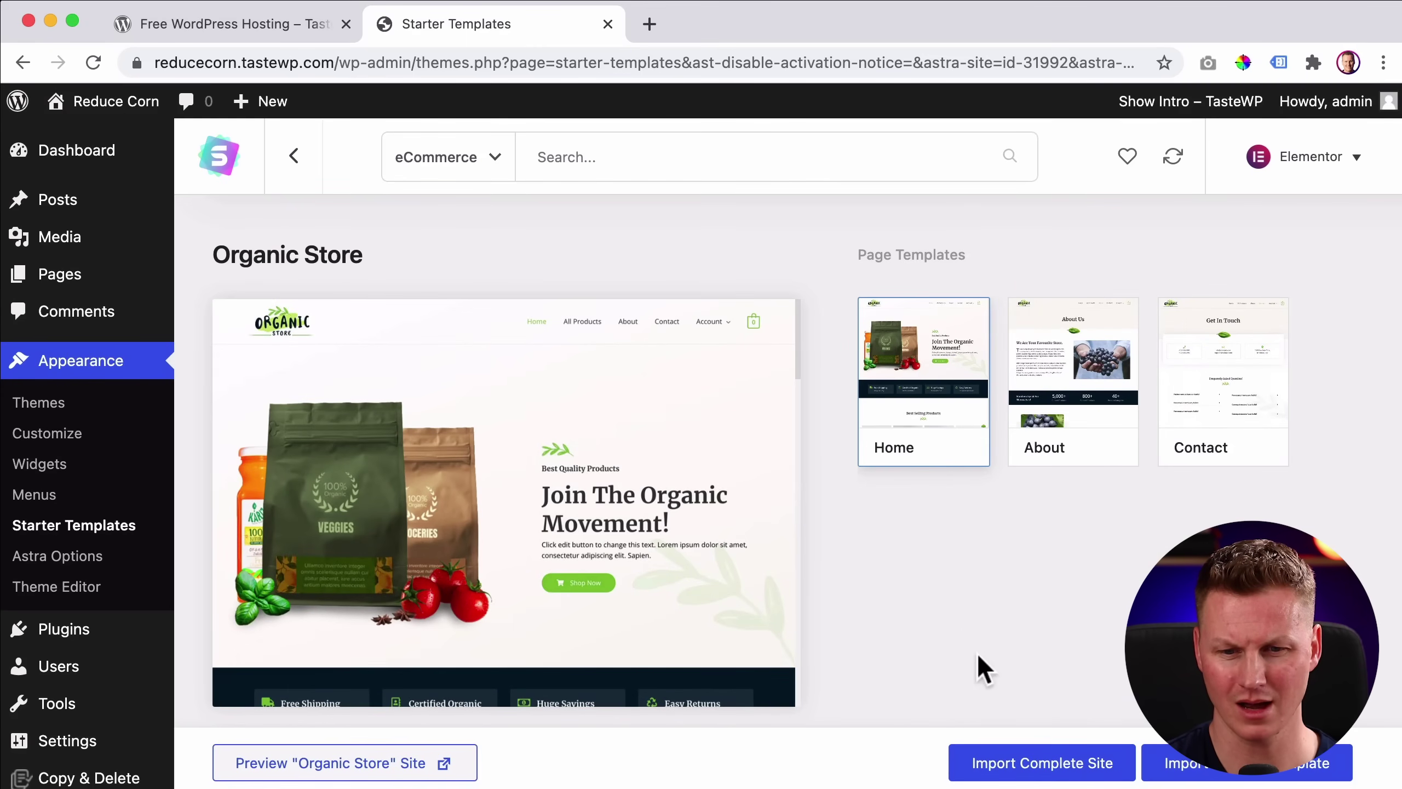
pyautogui.click(1046, 762)
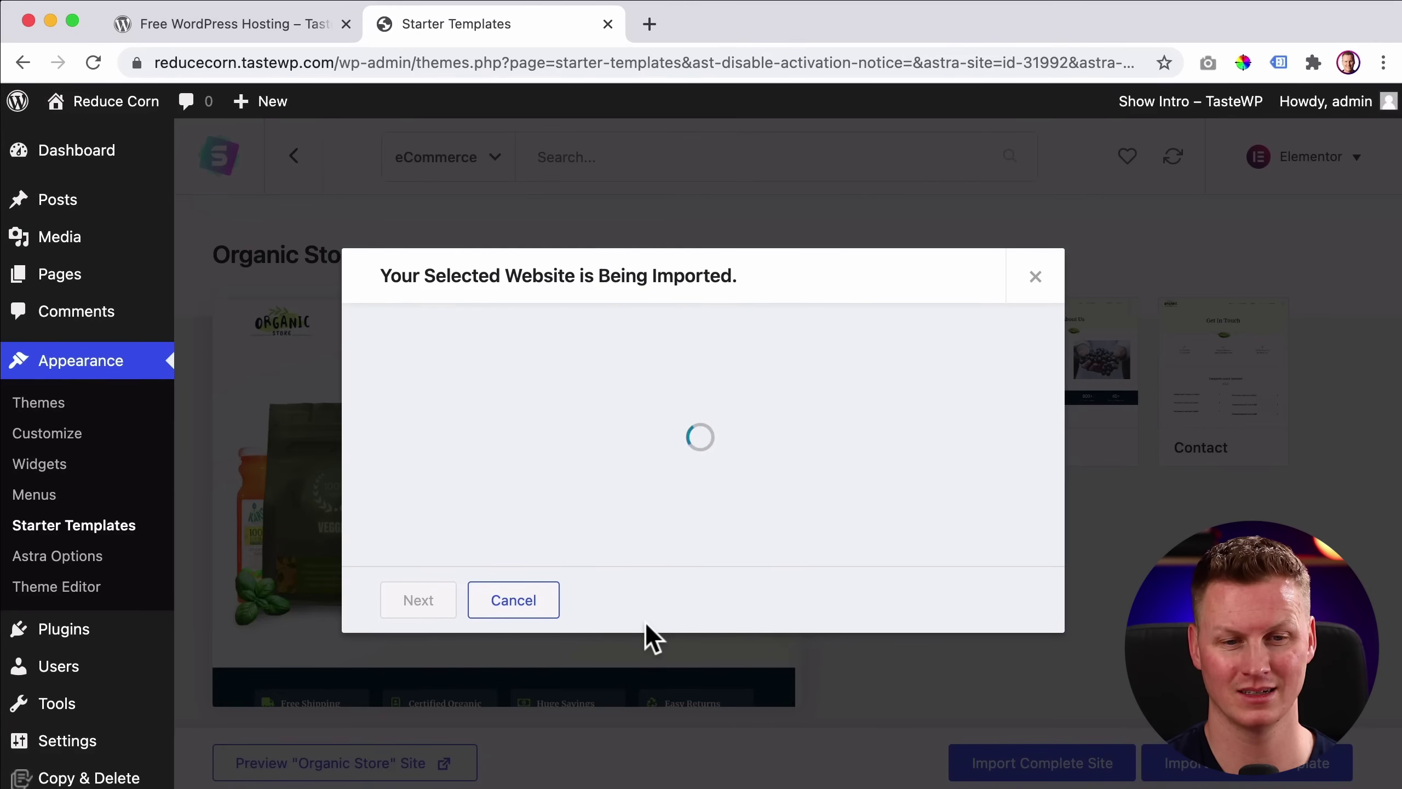
pyautogui.click(463, 604)
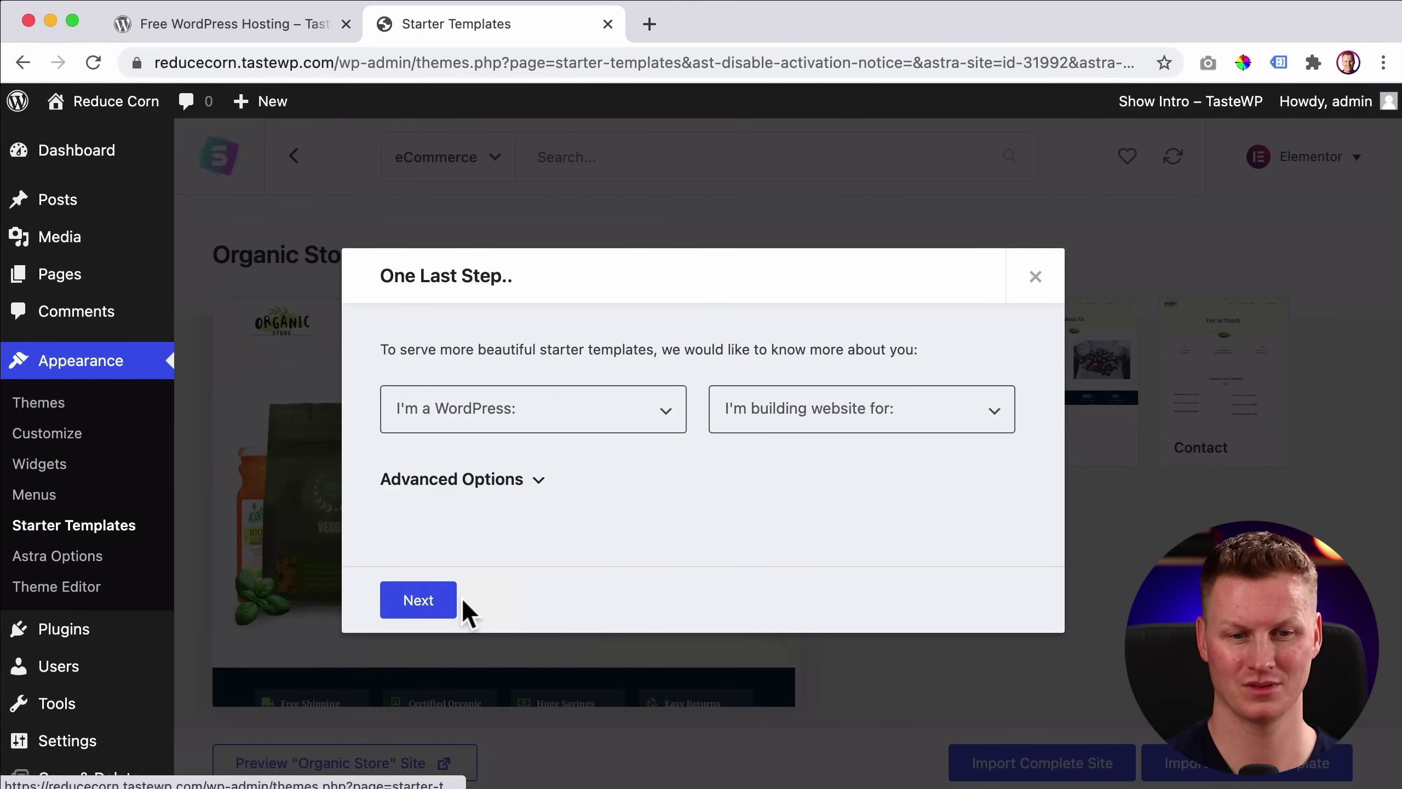
# Step: Answer the import questionnaire with Beginner as WordPress level and Myself/My company as the website's owner, and continue
pyautogui.click(423, 611)
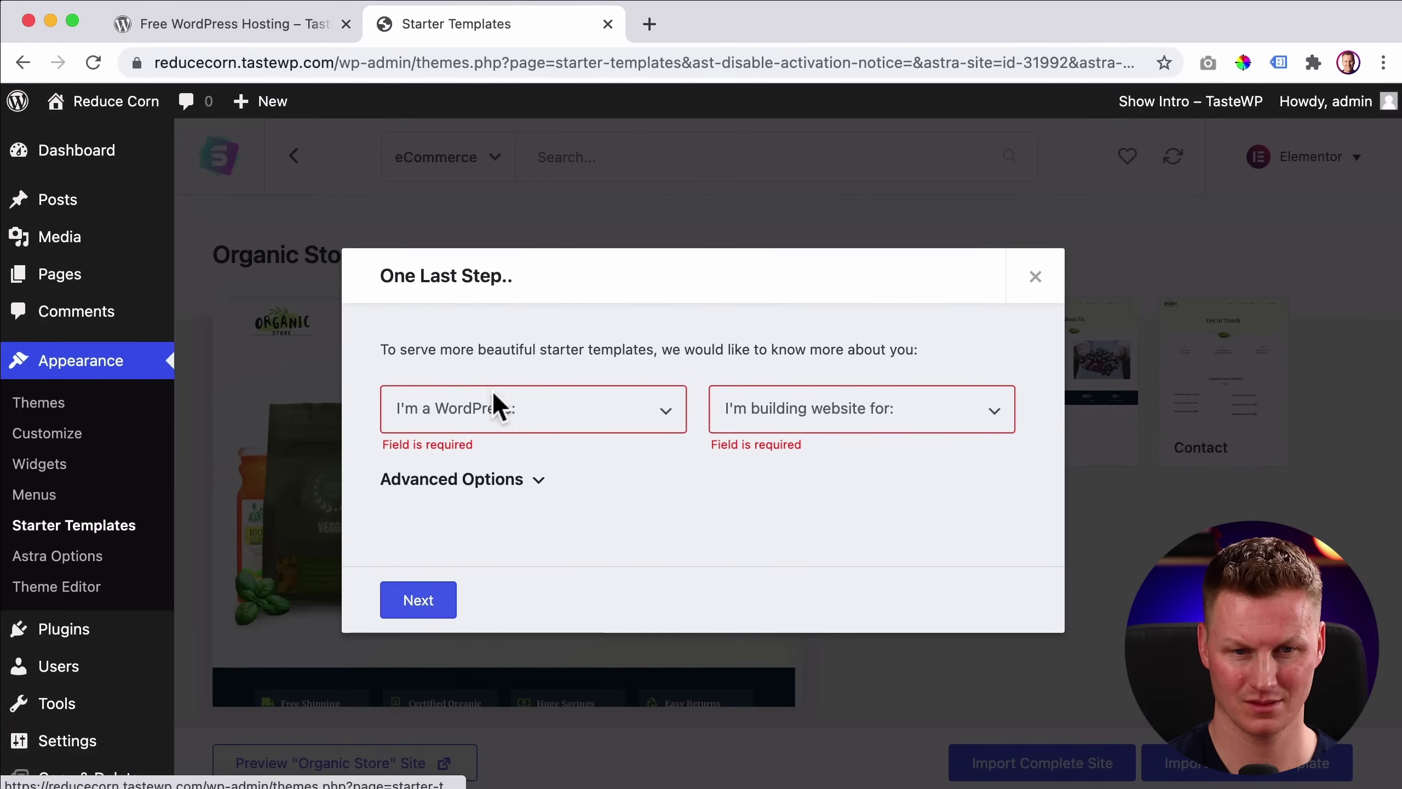
pyautogui.click(499, 407)
pyautogui.click(478, 439)
pyautogui.click(806, 412)
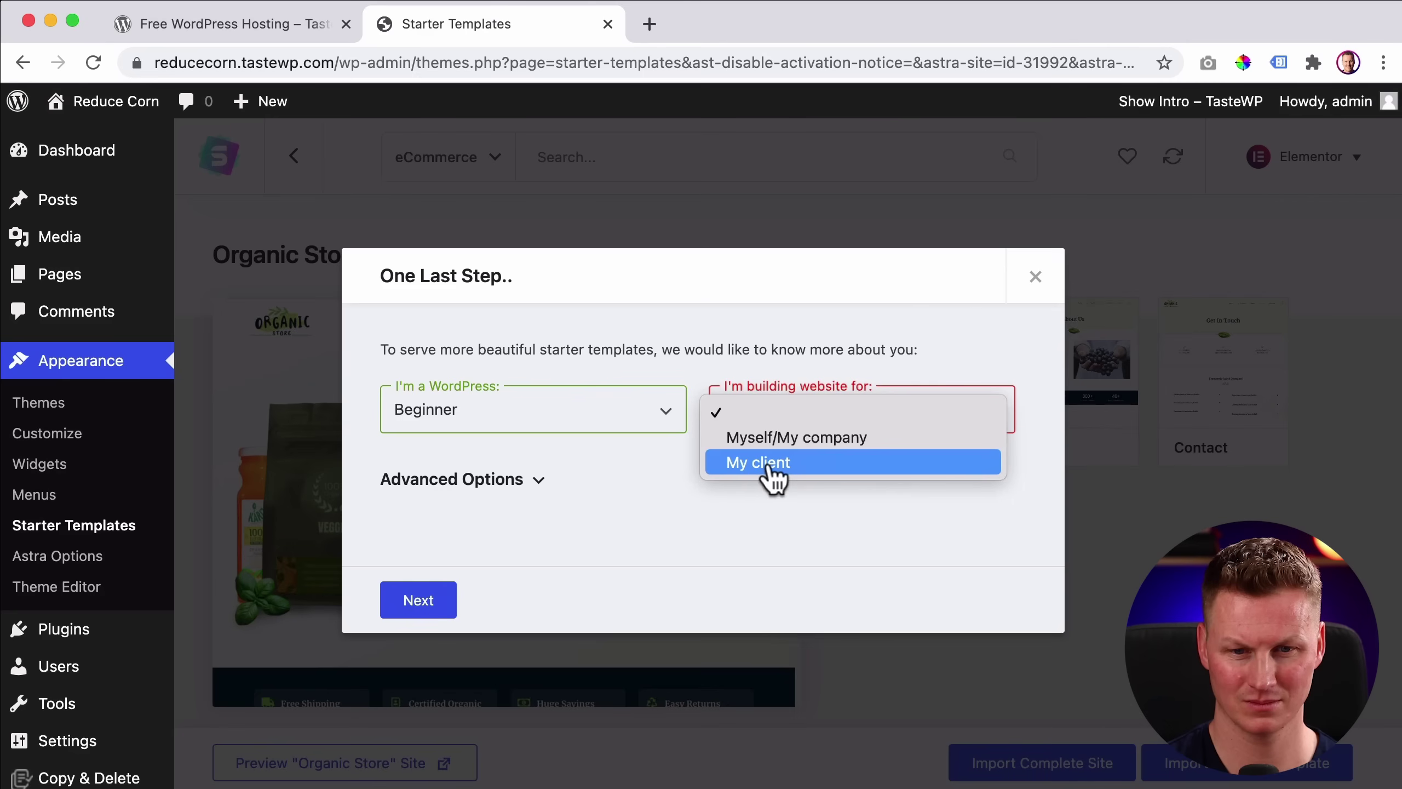
pyautogui.click(768, 438)
pyautogui.click(418, 607)
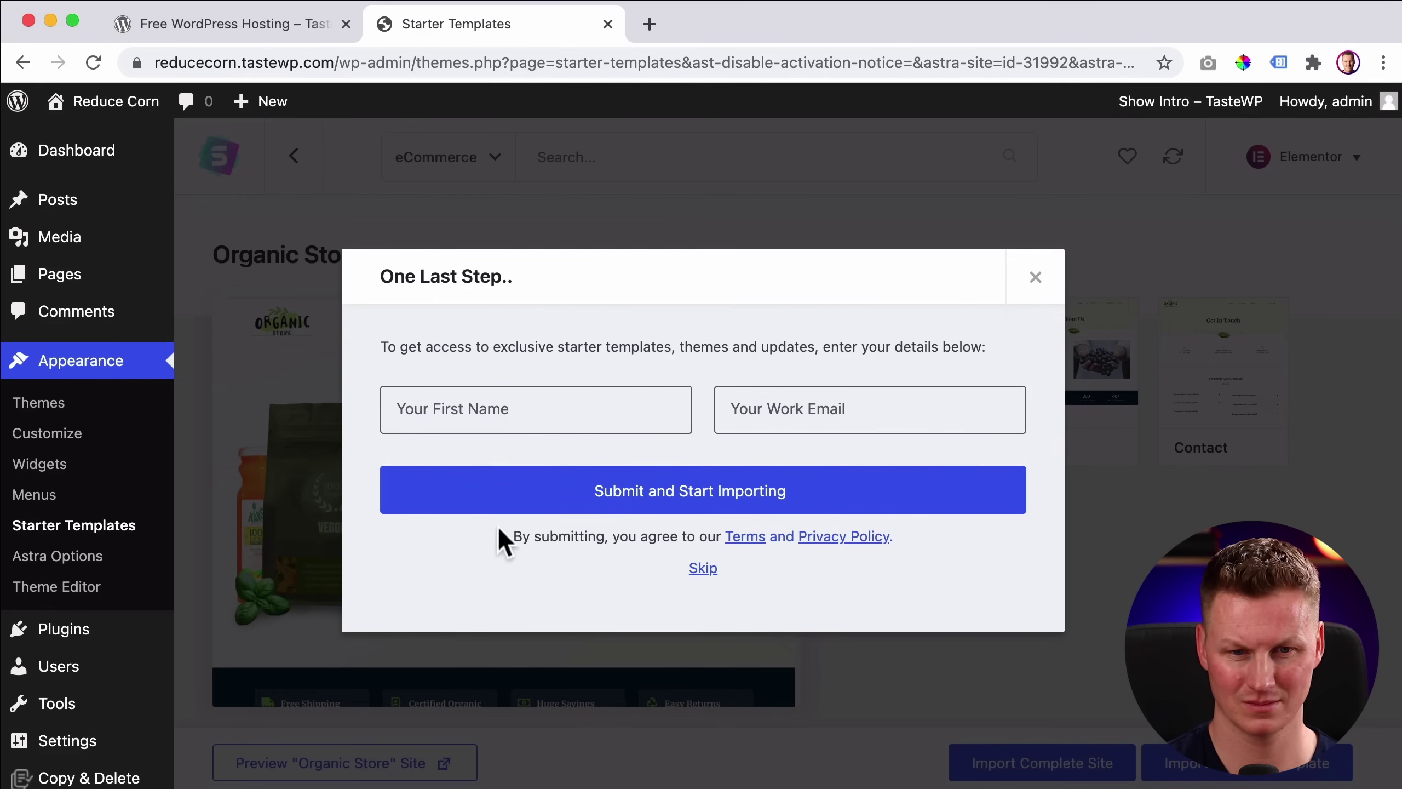
# Step: Fill in the first name and work email in the last import form, then submit it to start importing
pyautogui.press('Tab')
pyautogui.write('ferdy')
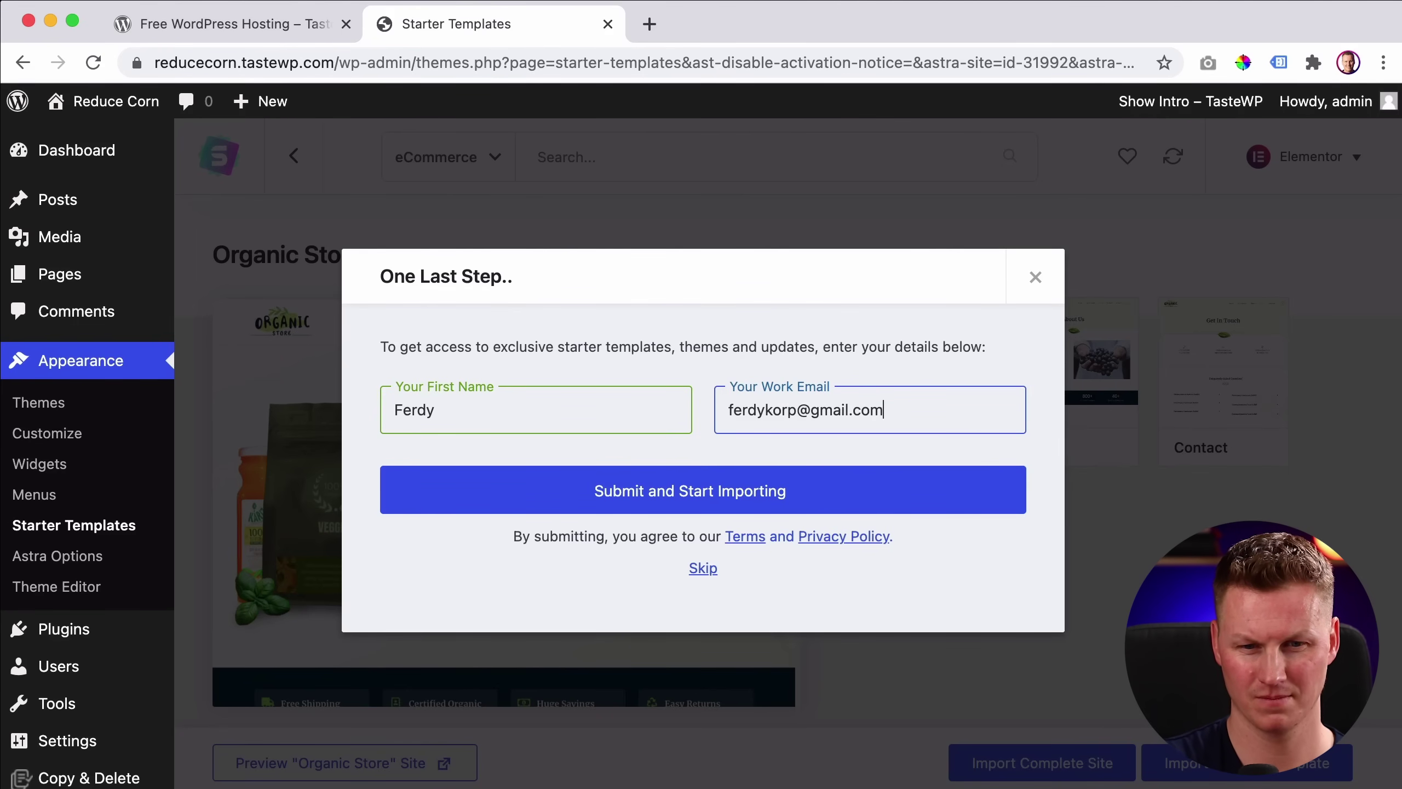
pyautogui.click(709, 489)
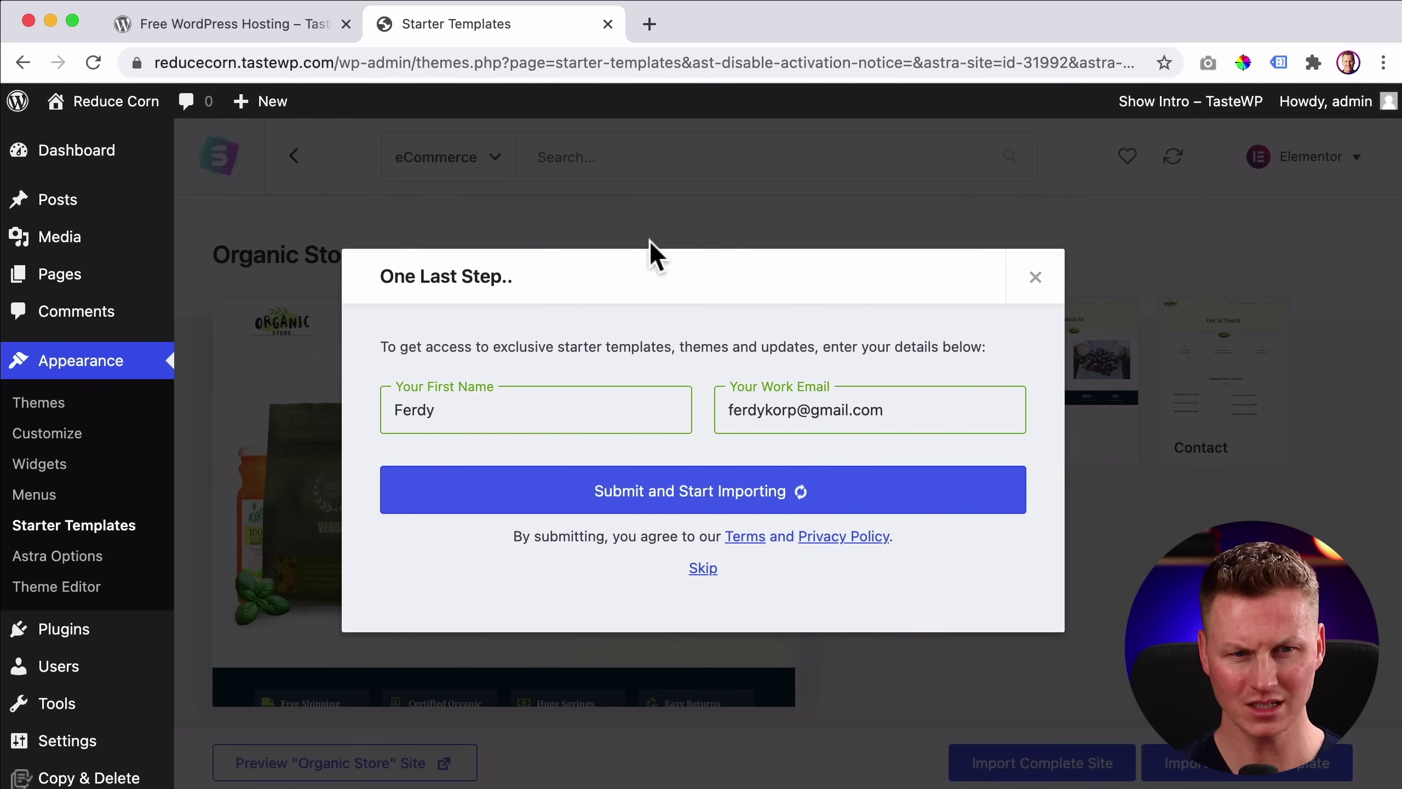
# Step: Open tastewp.com in a new browser tab and bring up the advanced setup for a WordPress site
pyautogui.click(649, 24)
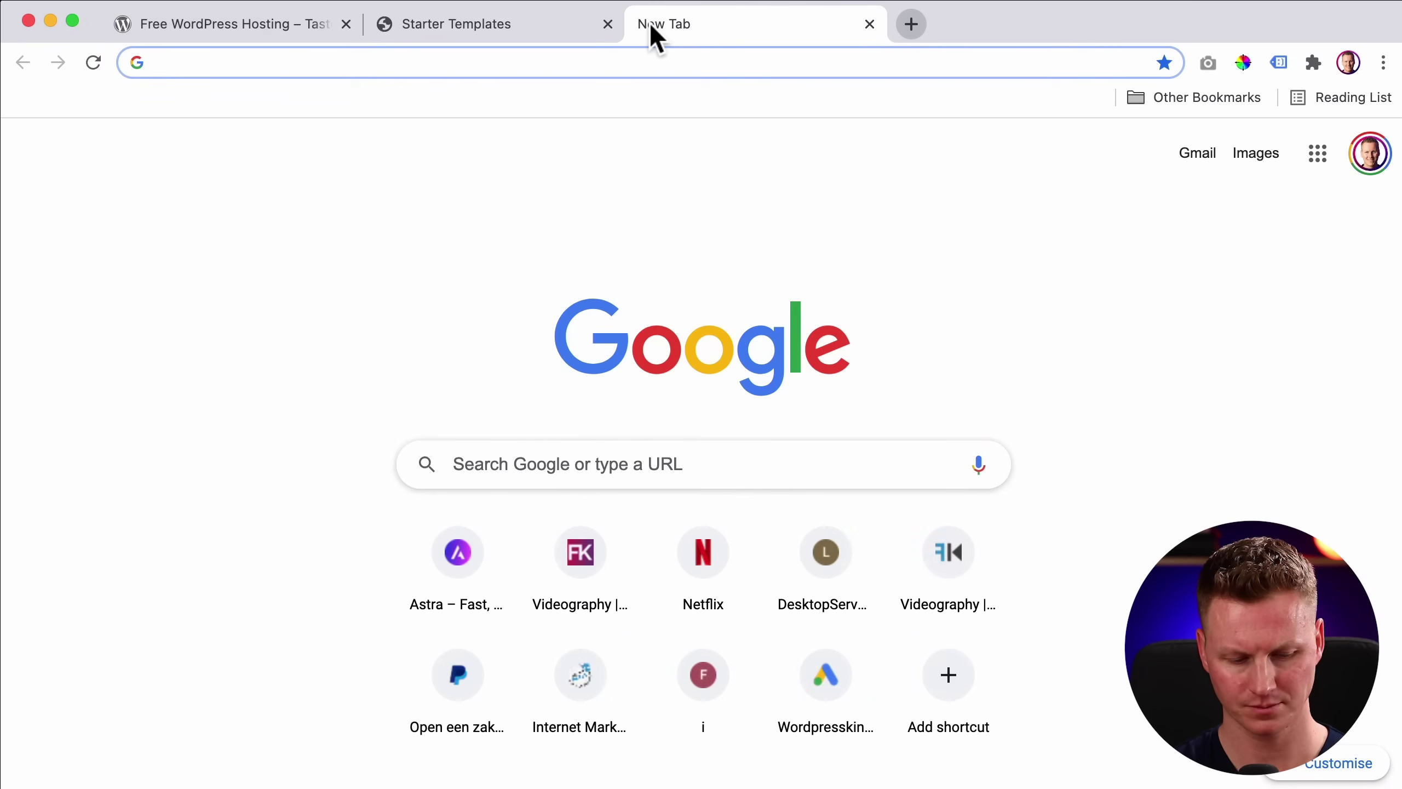
pyautogui.write('tastewp.com')
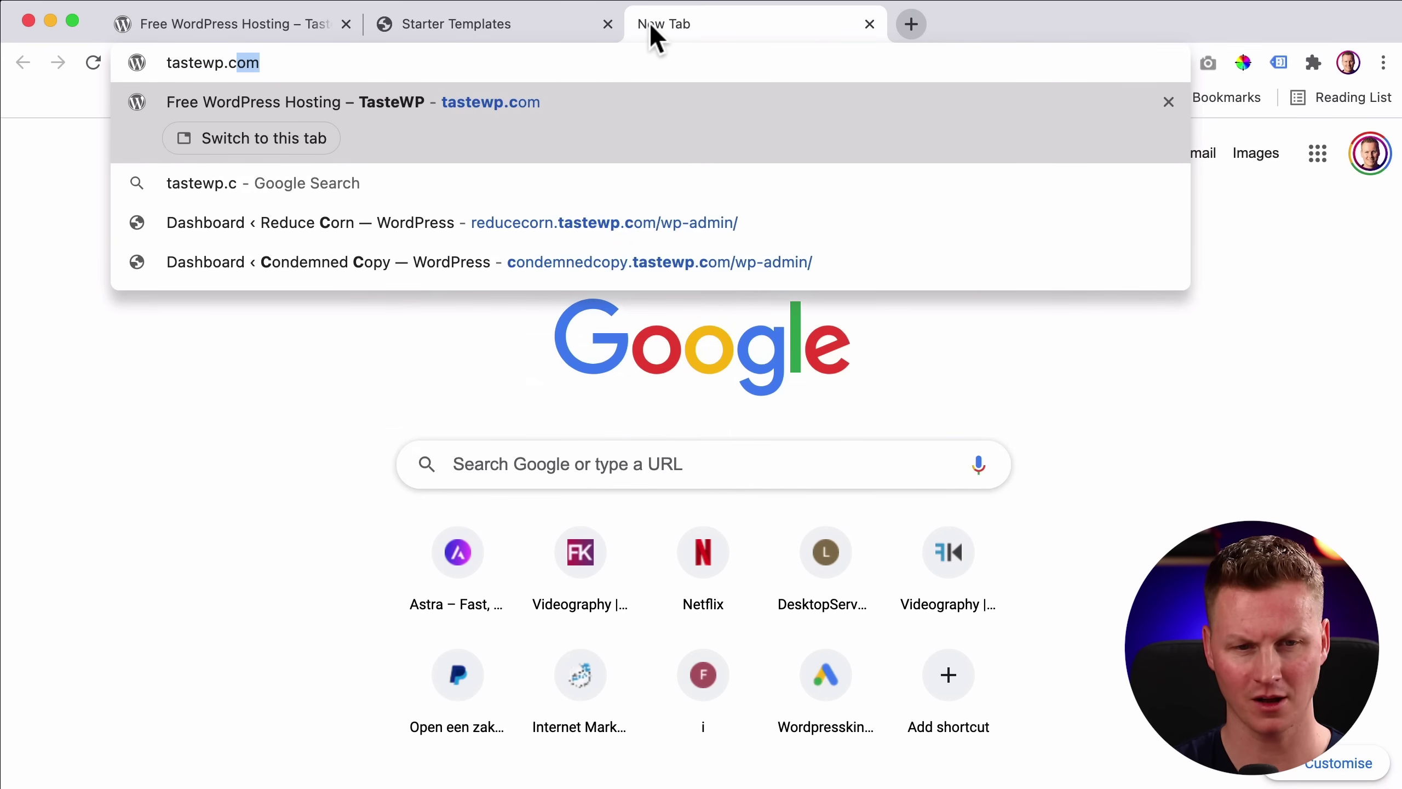
pyautogui.press('Return')
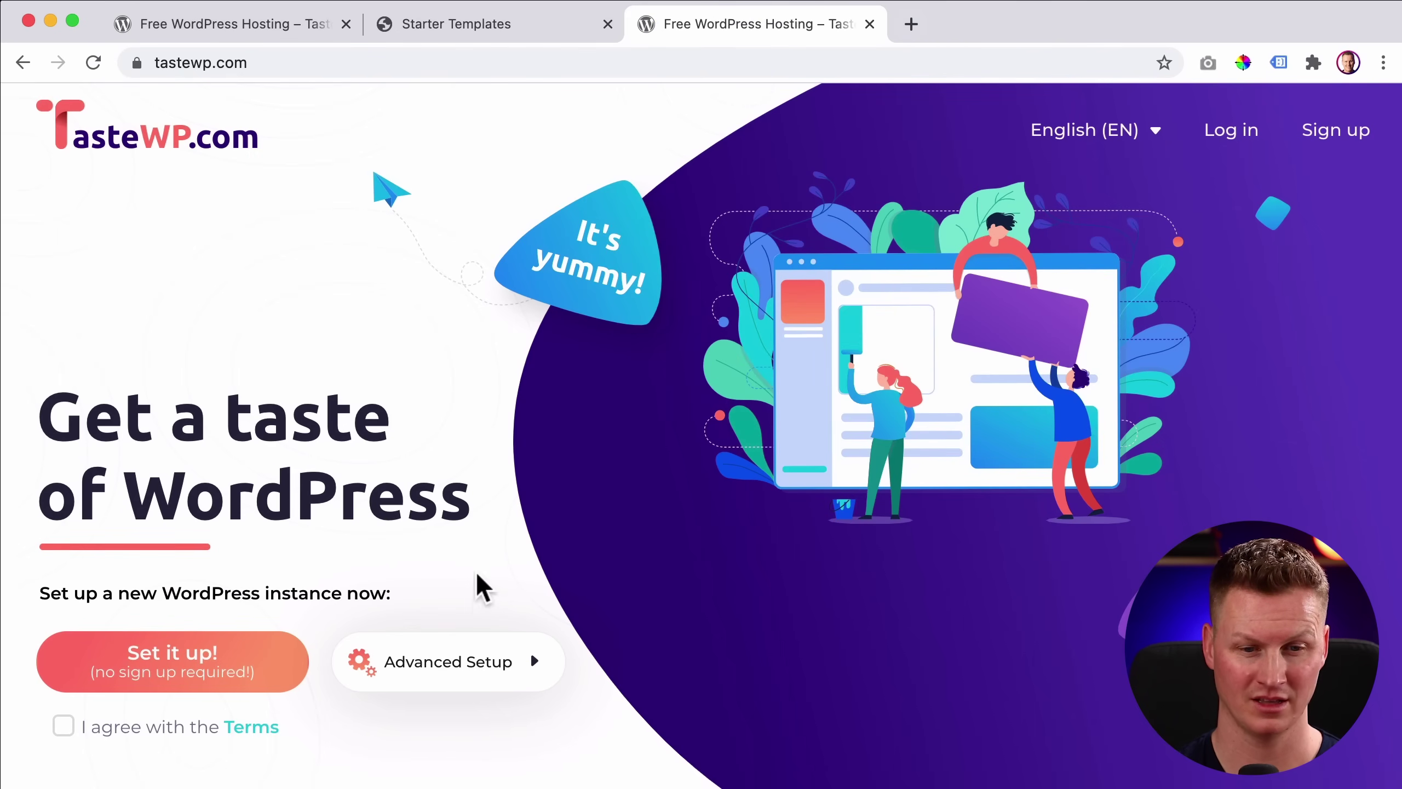
pyautogui.click(464, 652)
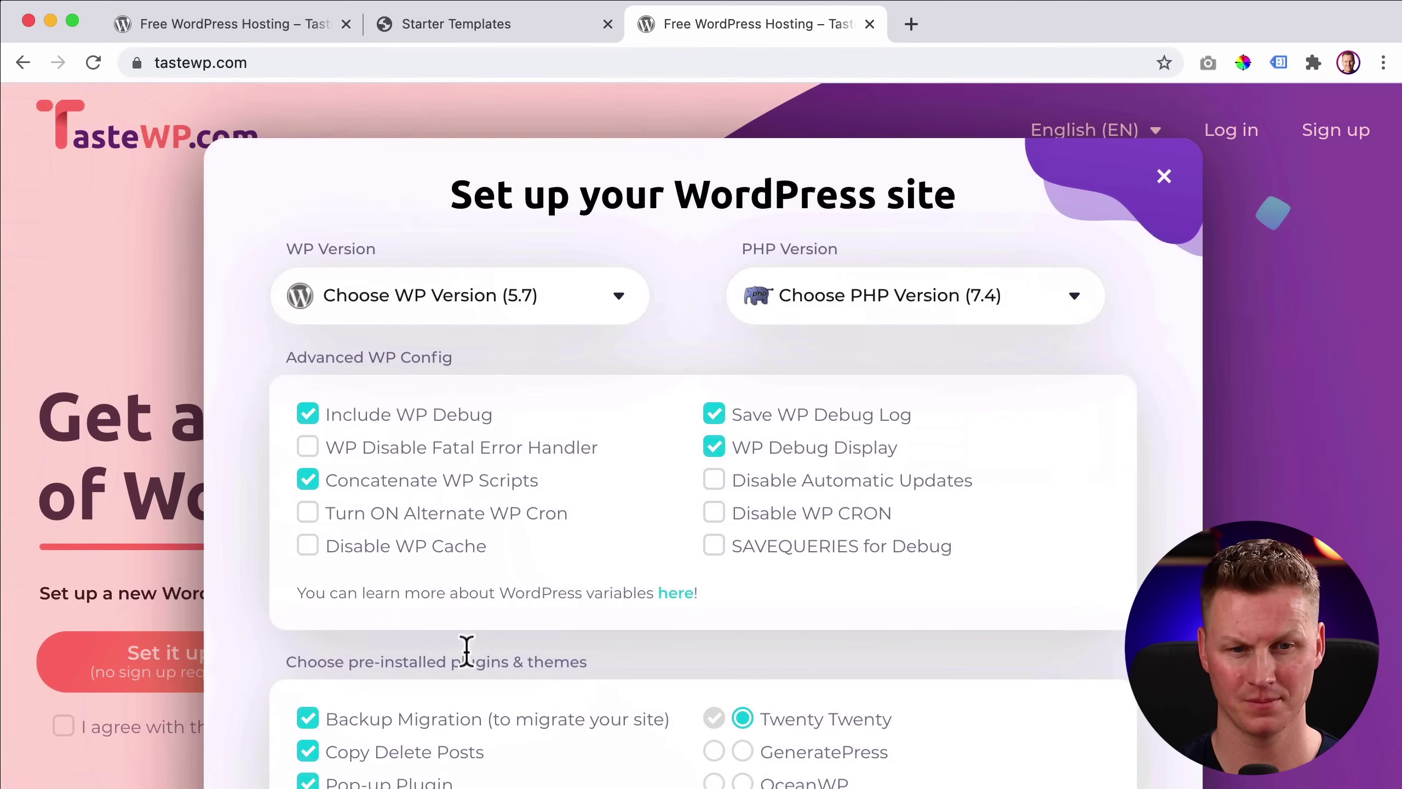
pyautogui.click(451, 302)
pyautogui.click(713, 339)
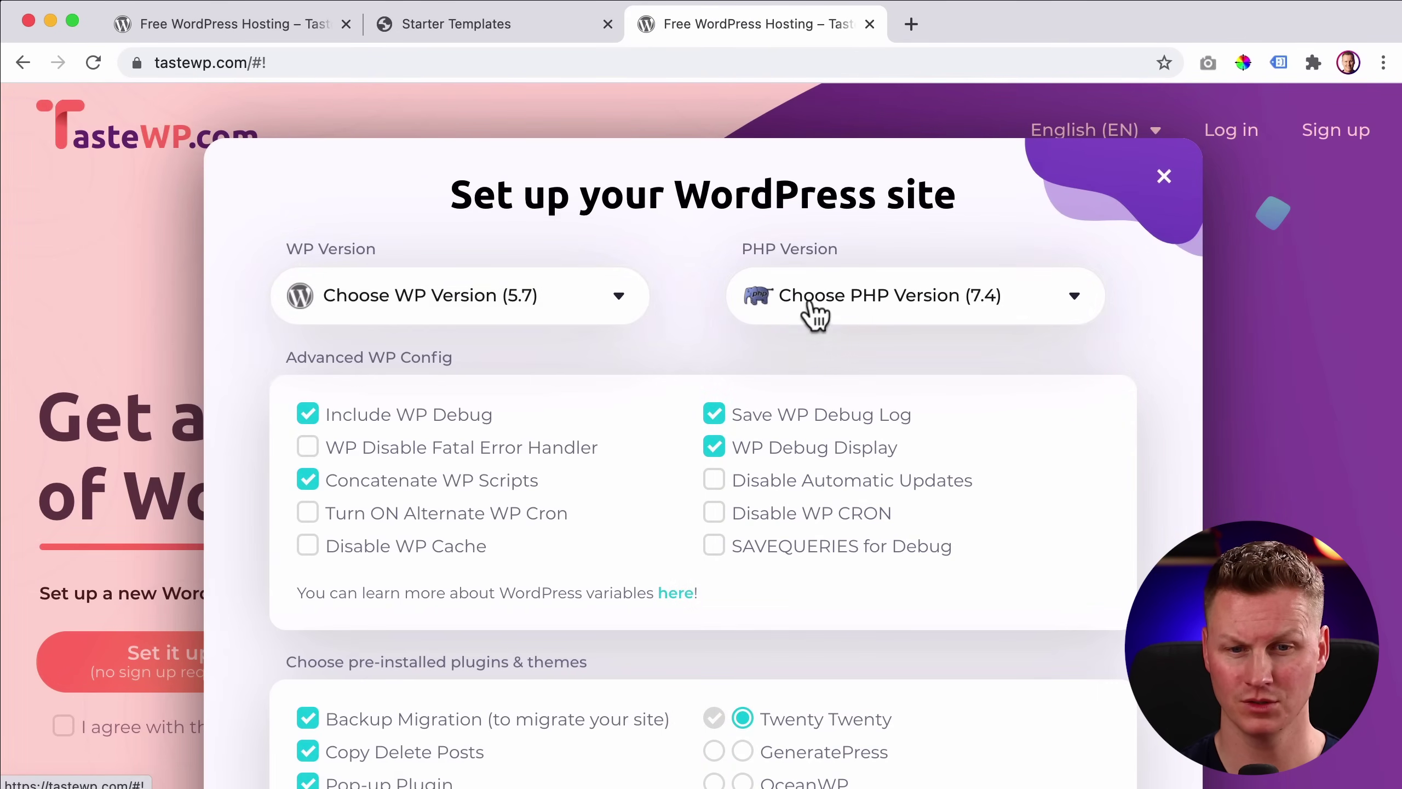
# Step: Choose OceanWP as the active theme among the new site's pre-installed themes
pyautogui.scroll(-3, 698, 373)
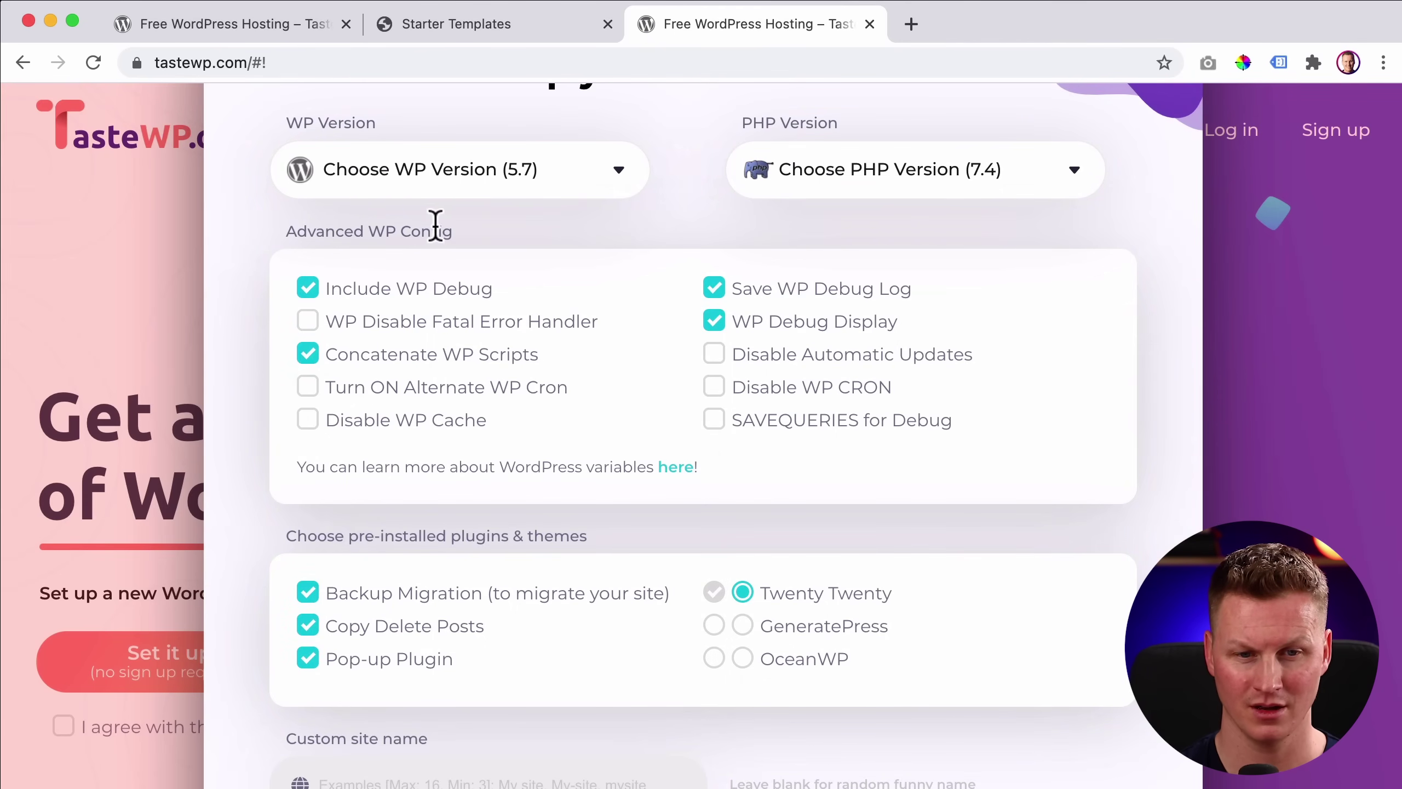
pyautogui.scroll(-4, 574, 398)
pyautogui.moveTo(718, 476)
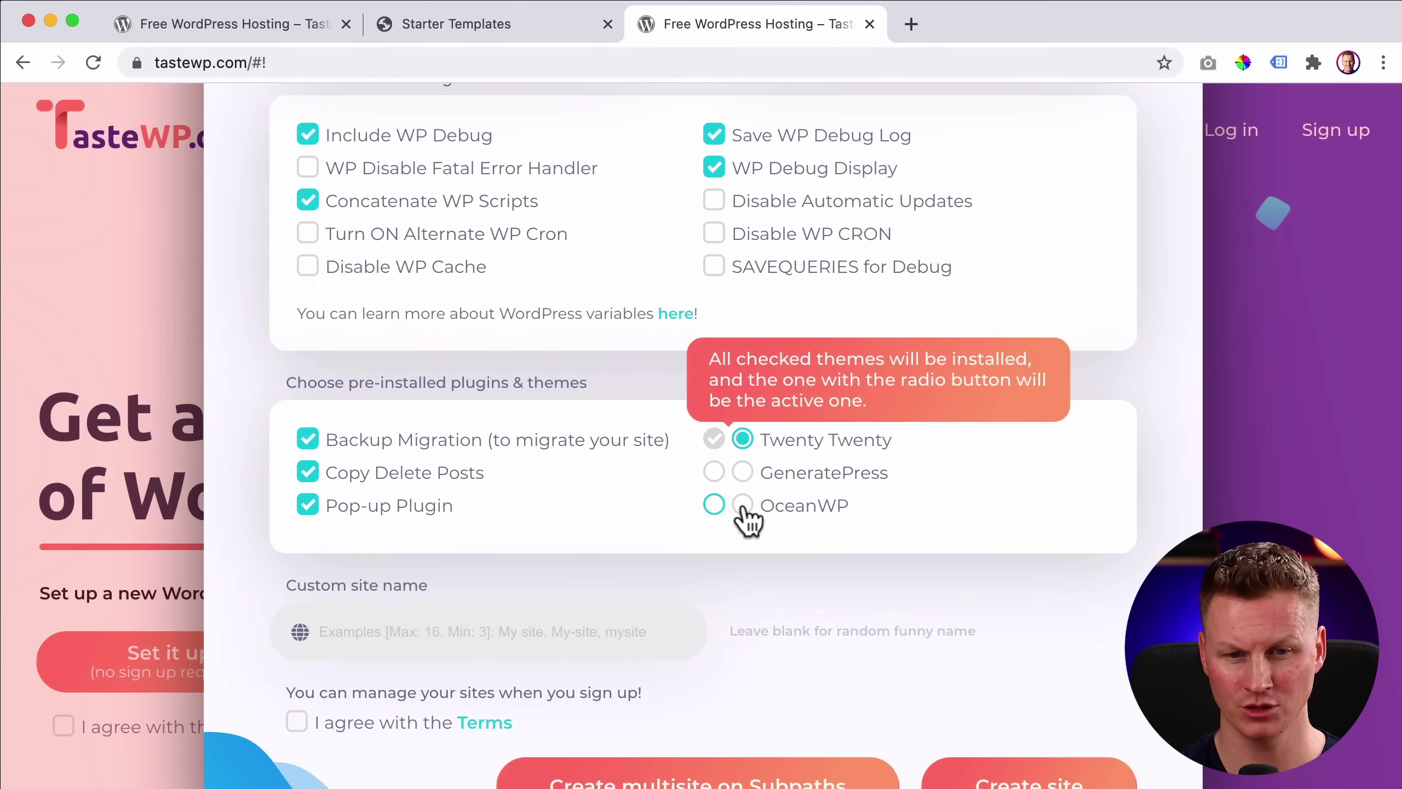
pyautogui.click(743, 505)
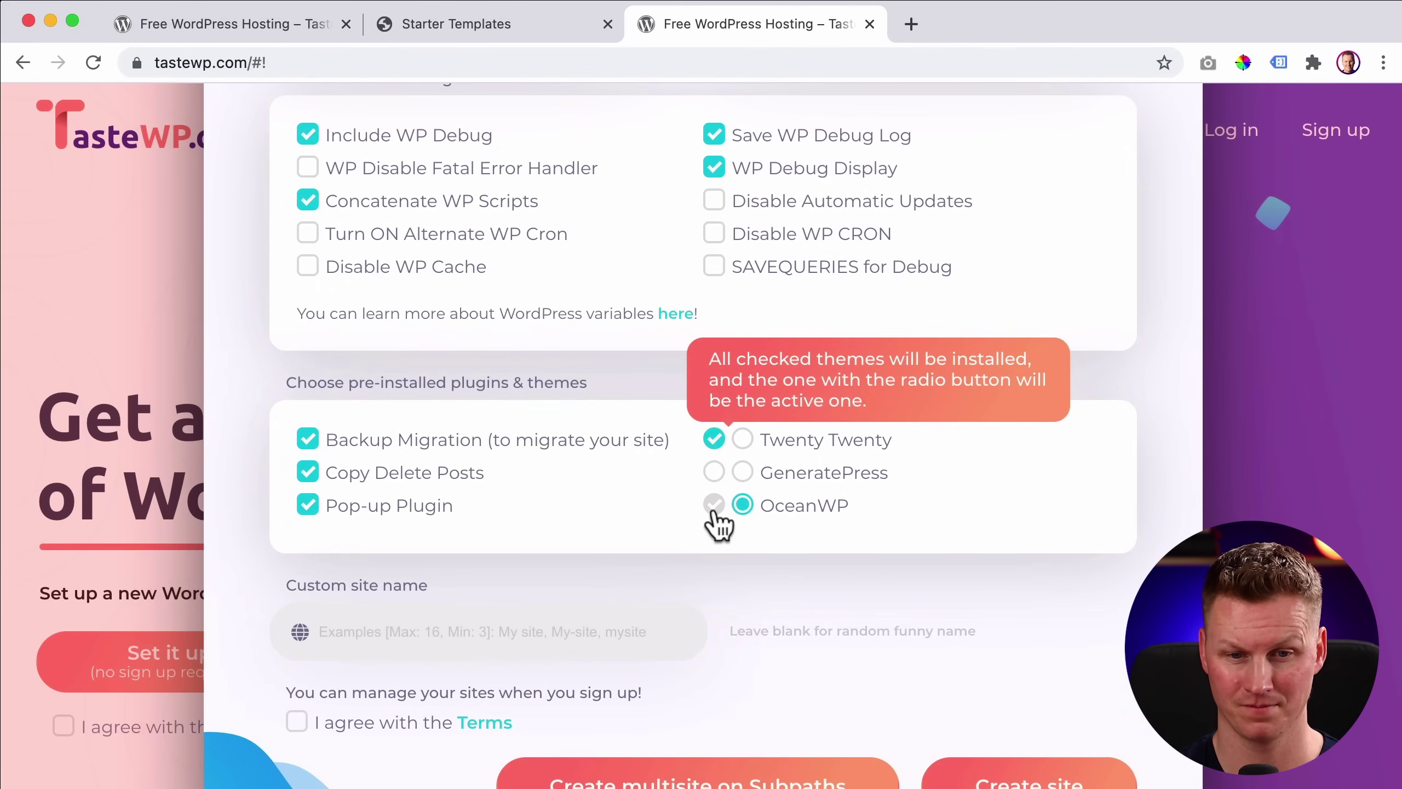
# Step: Exclude the Pop-up Plugin from the pre-installed plugins, accept the terms and create the site
pyautogui.moveTo(331, 525)
pyautogui.click(310, 508)
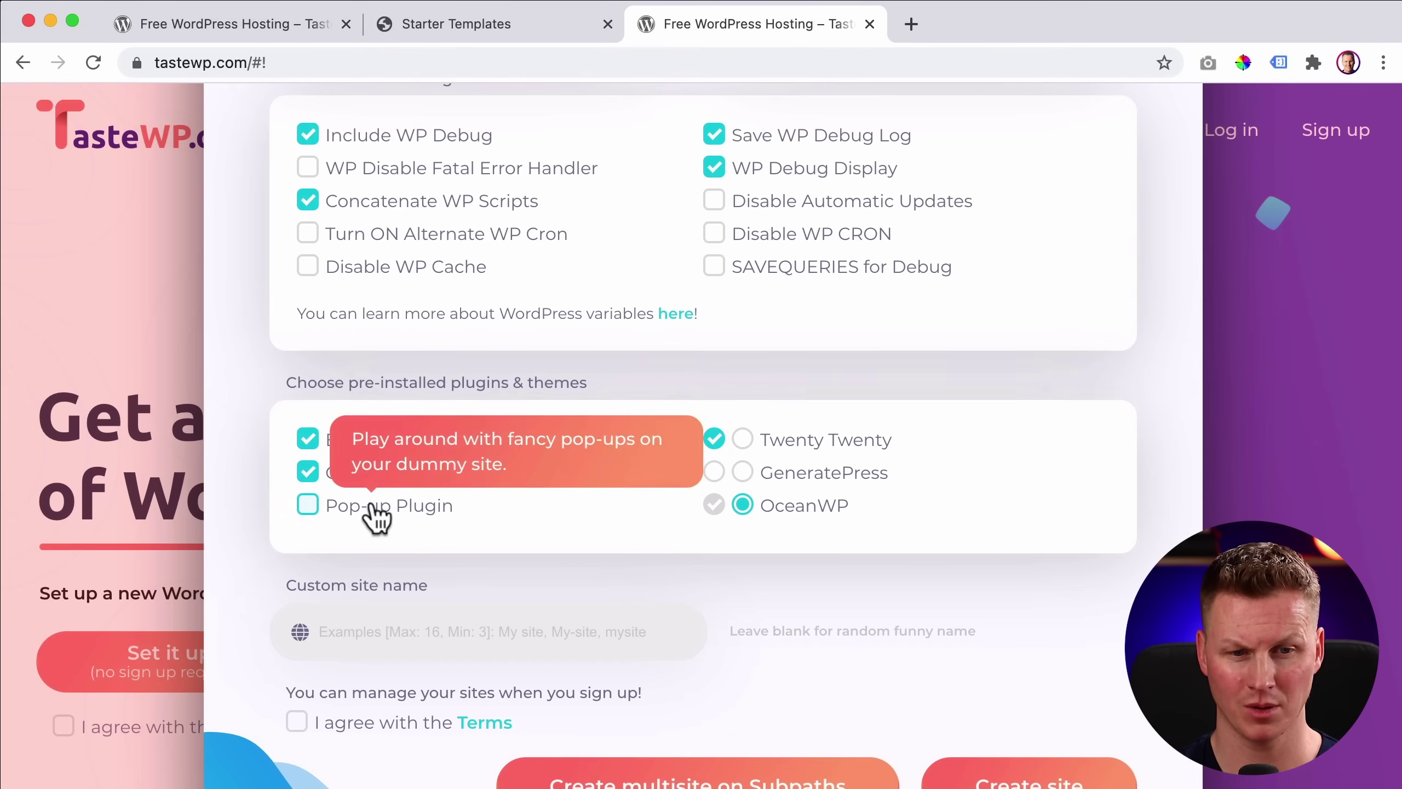
pyautogui.scroll(-3, 616, 500)
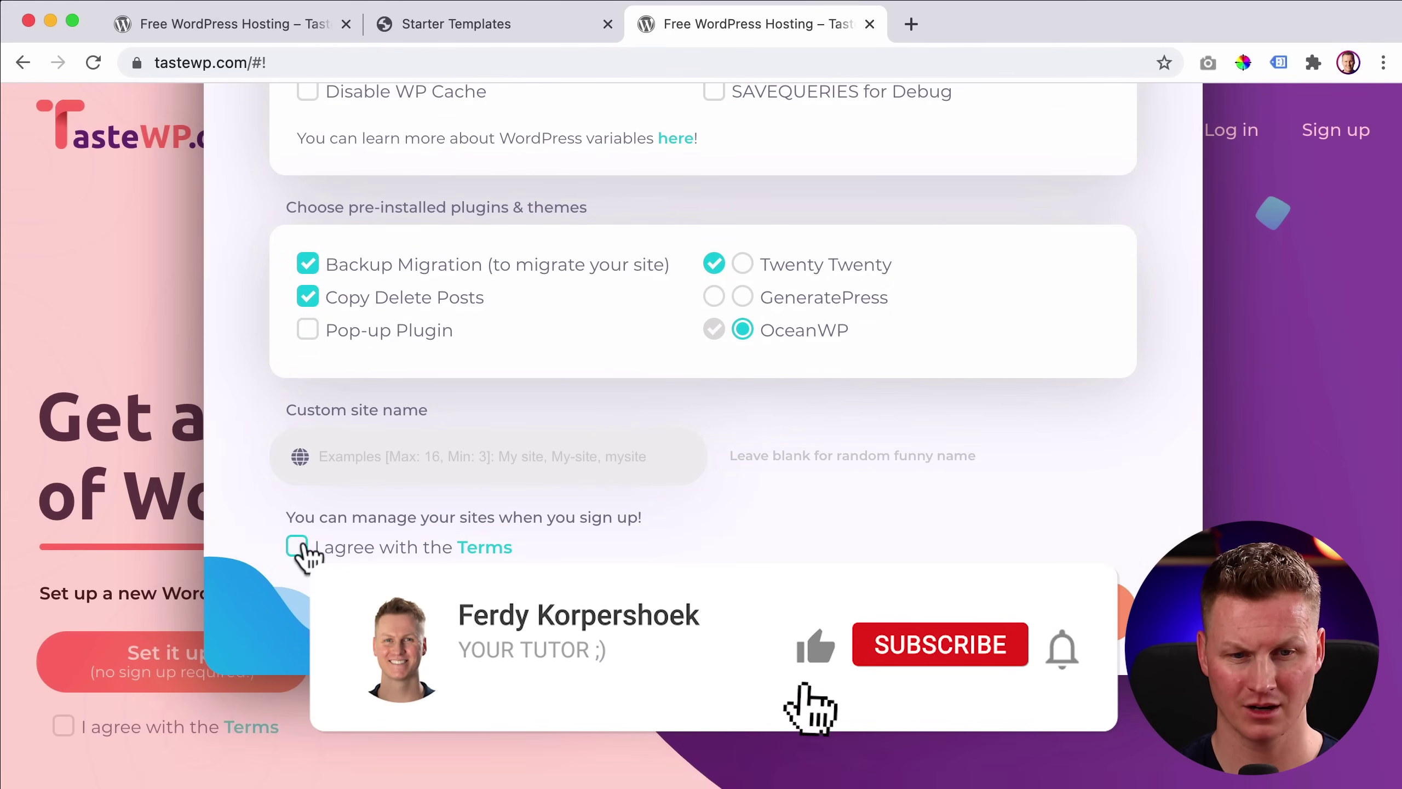
pyautogui.click(297, 545)
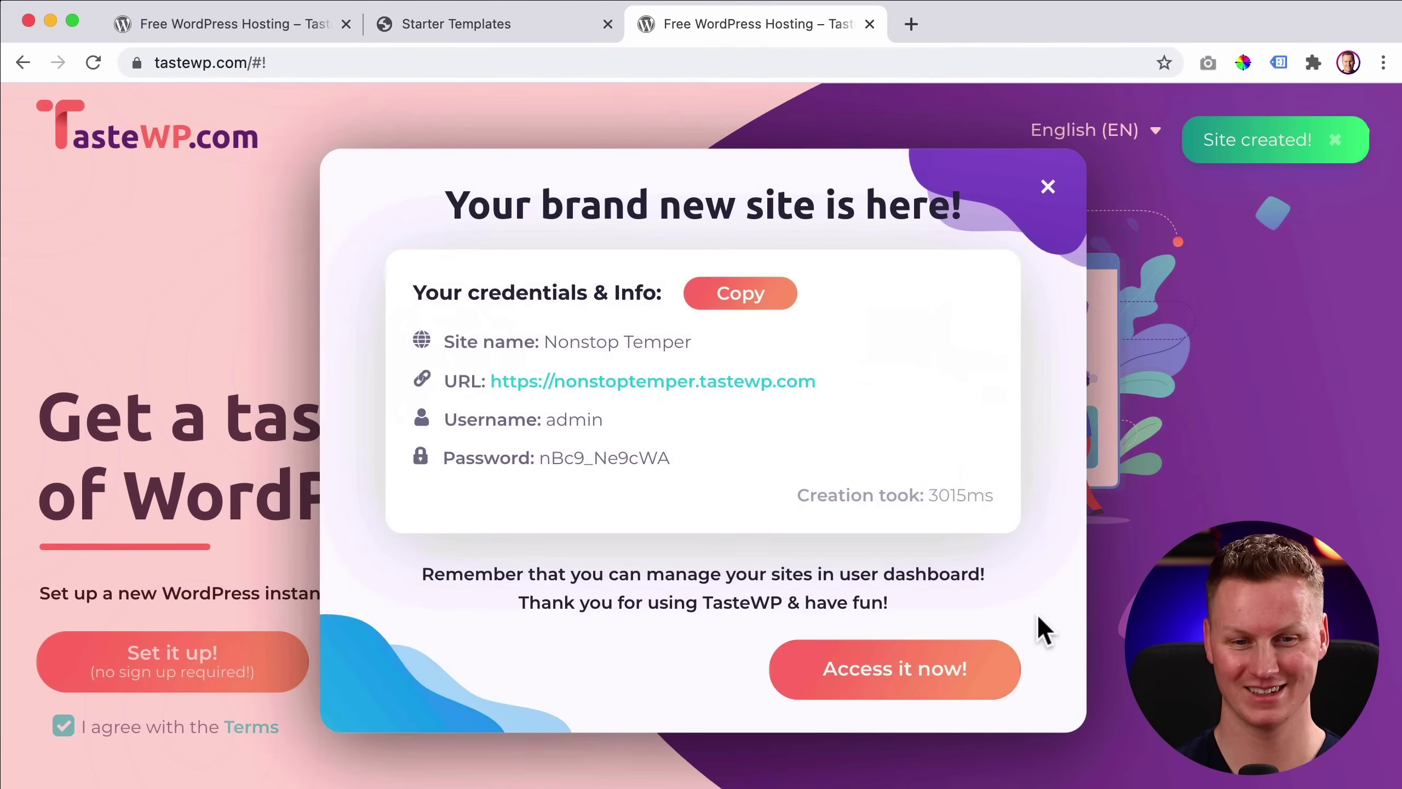
# Step: Access the newly created site and view its front page, then check the Organic Store import on the other site
pyautogui.click(862, 668)
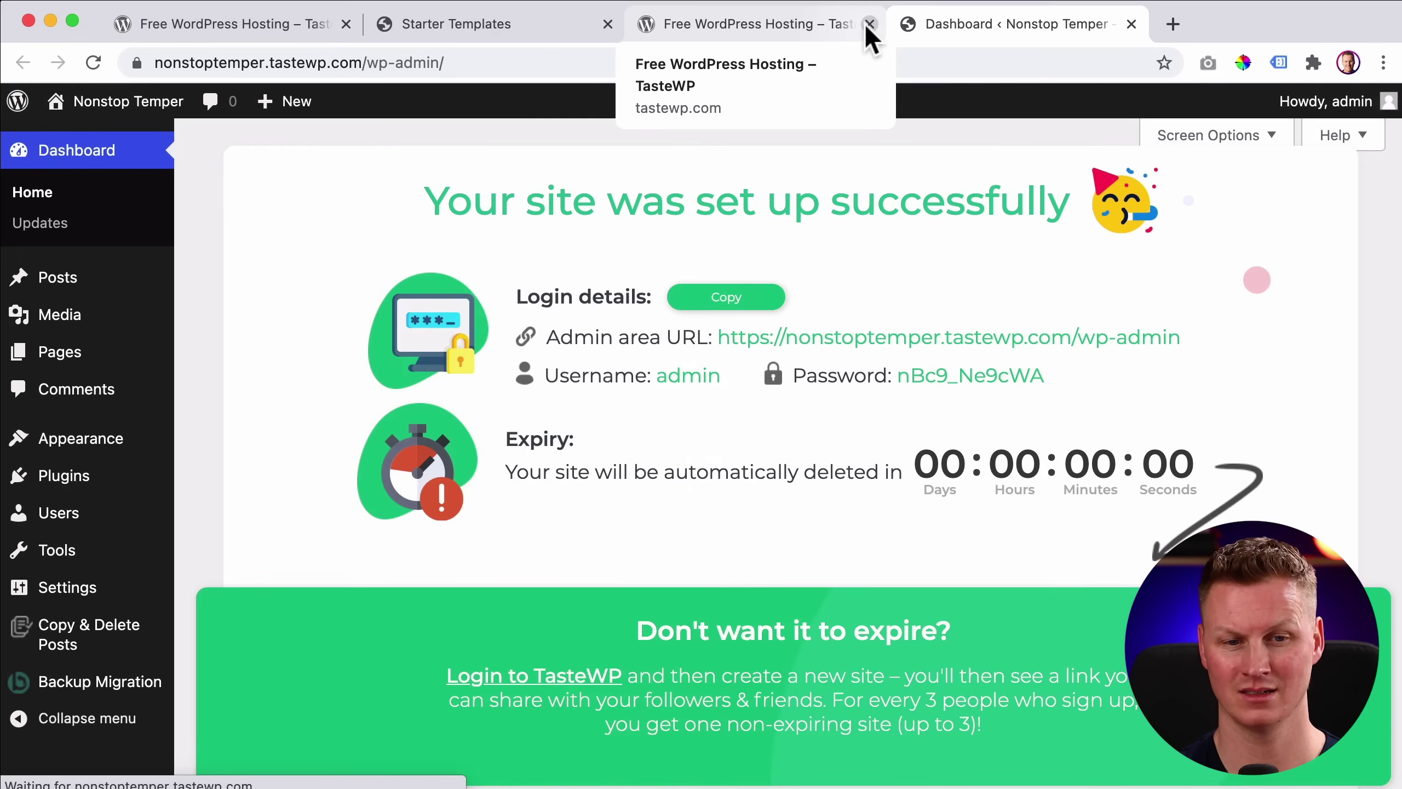
pyautogui.click(869, 23)
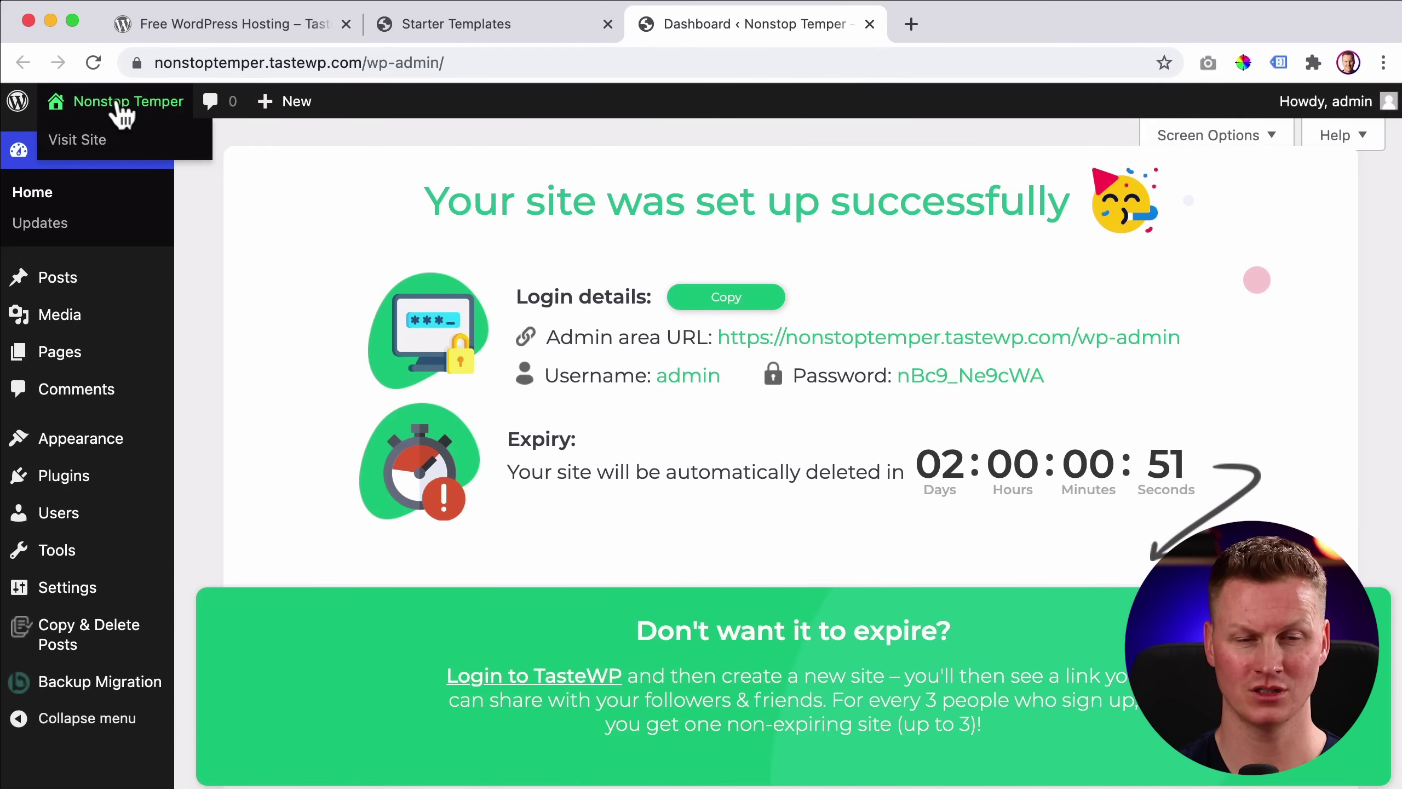
pyautogui.click(121, 103)
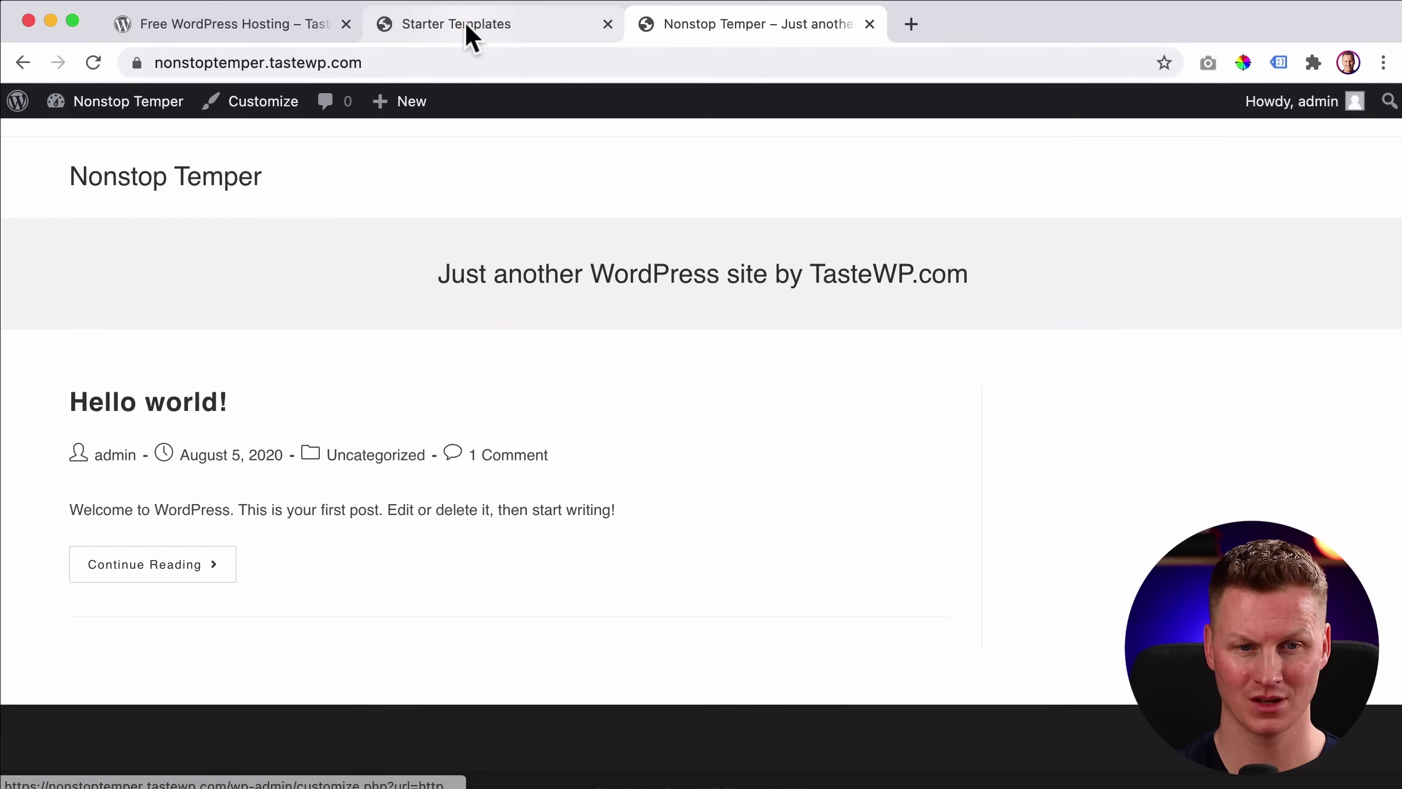
pyautogui.click(464, 22)
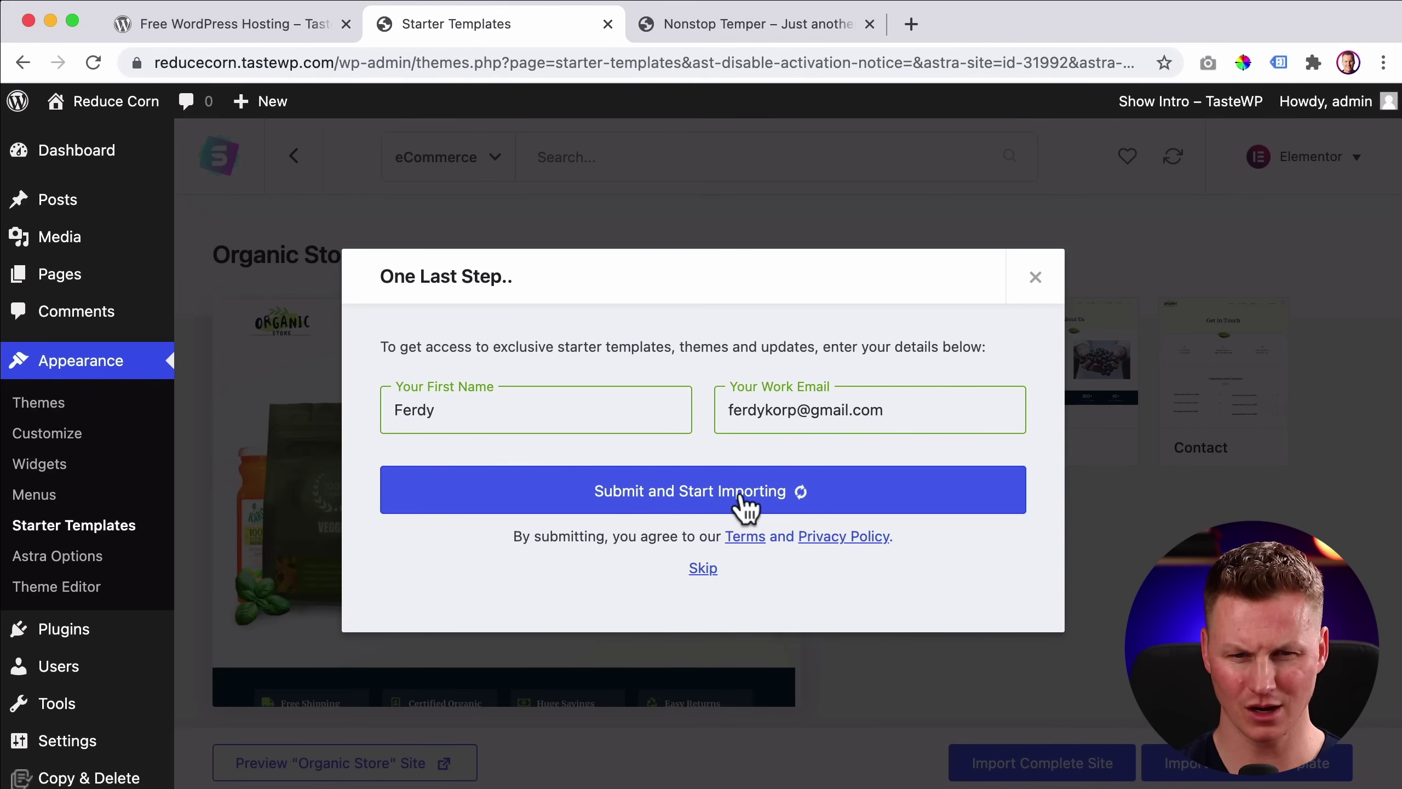
pyautogui.click(745, 38)
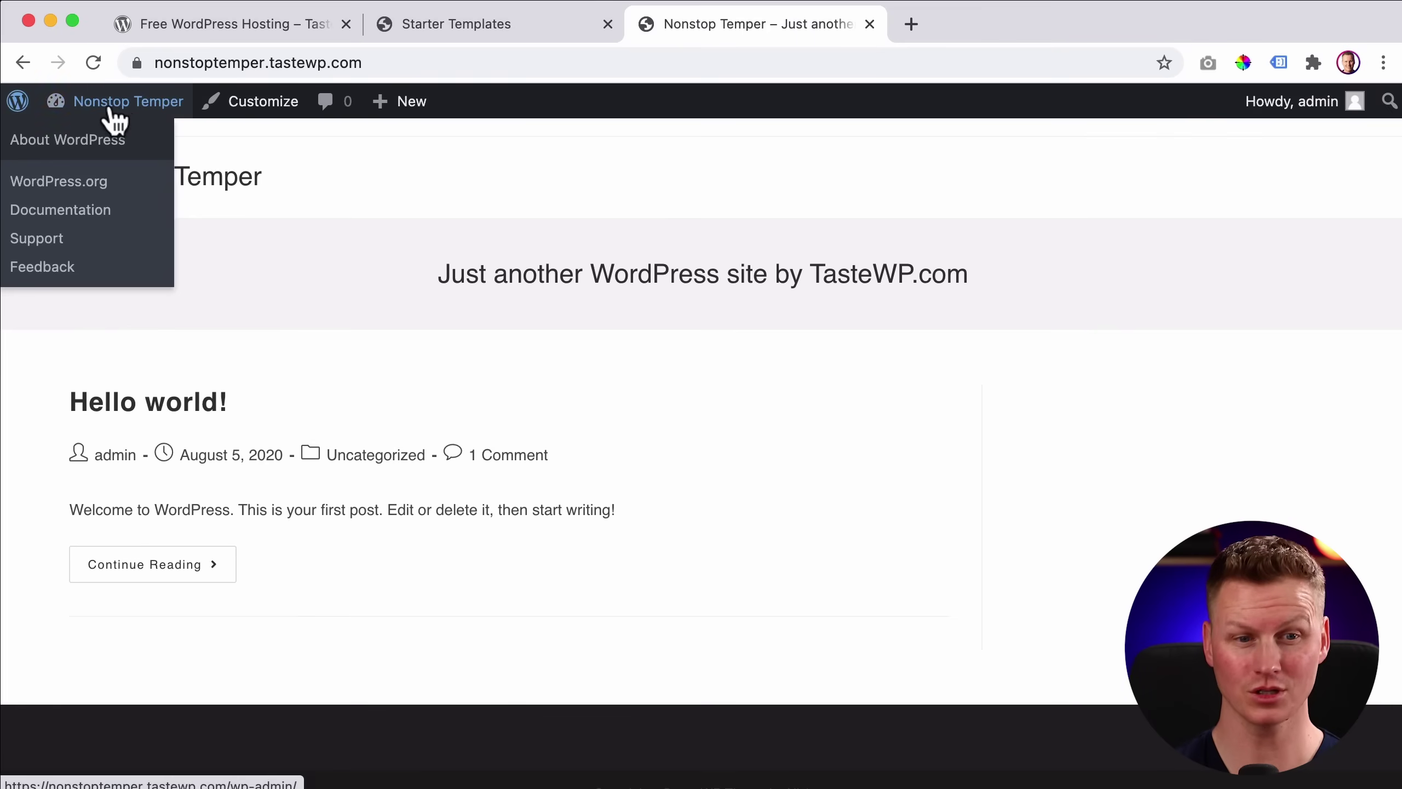
# Step: Return to the new site's dashboard and open the page for adding new plugins
pyautogui.moveTo(122, 111)
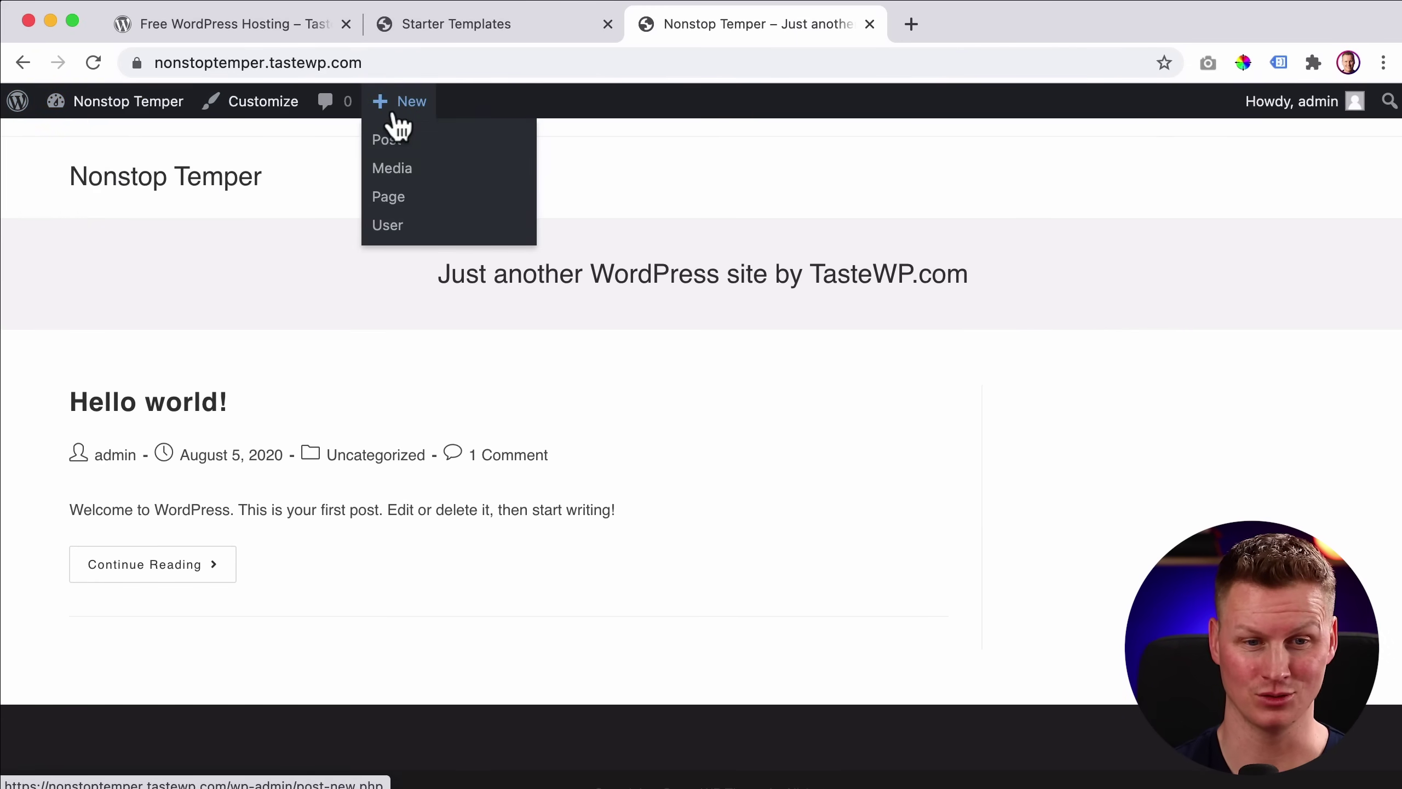
pyautogui.click(126, 113)
pyautogui.moveTo(90, 491)
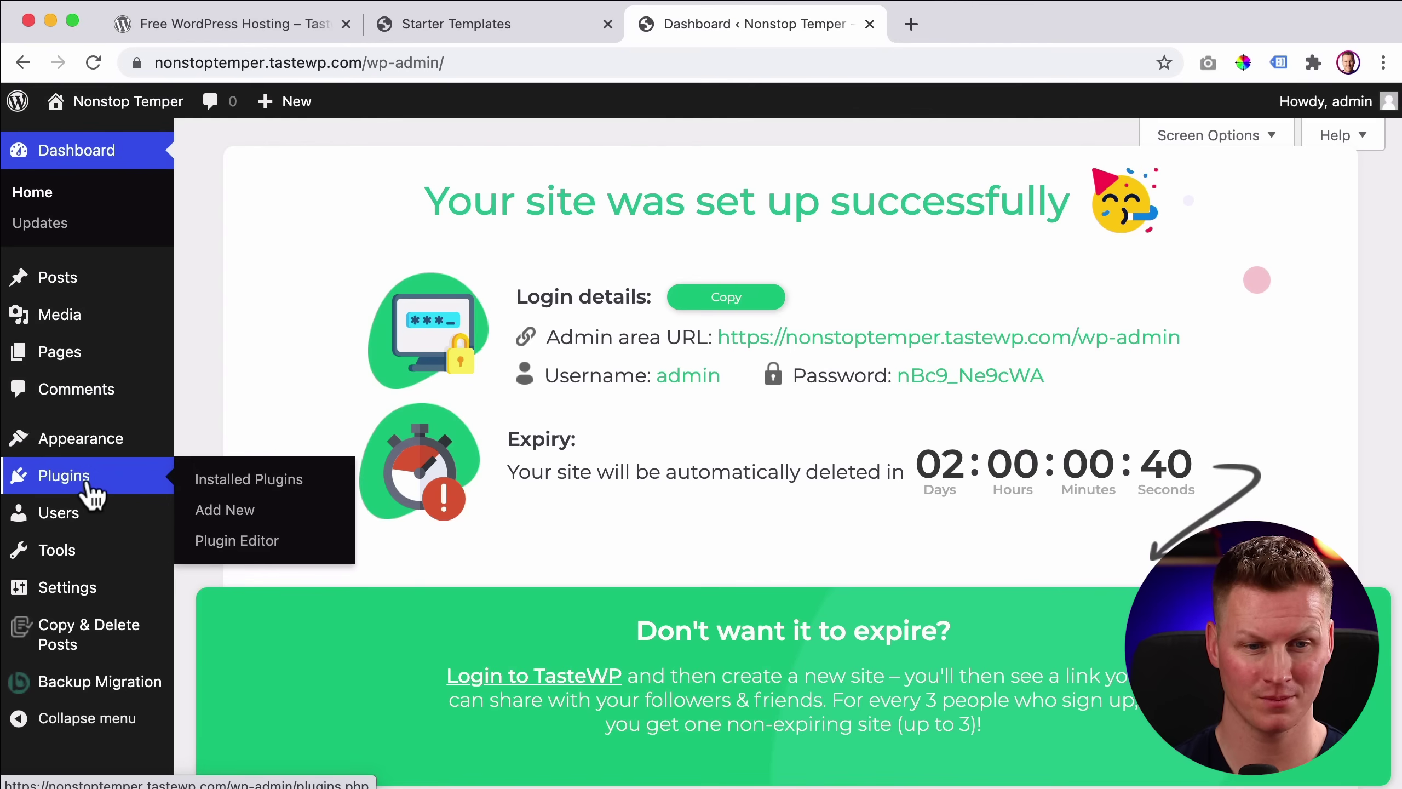
pyautogui.click(226, 511)
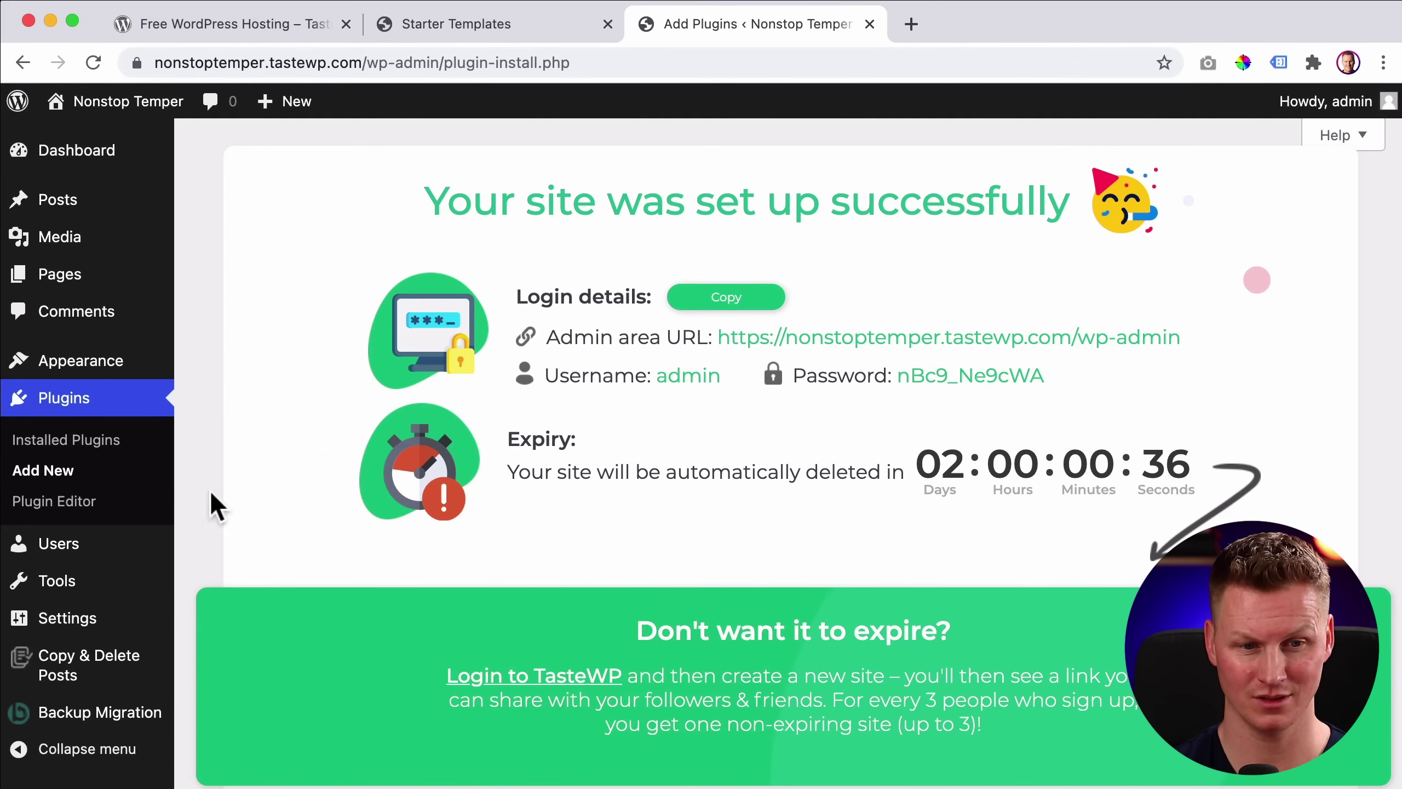
pyautogui.scroll(-5, 483, 464)
pyautogui.click(783, 615)
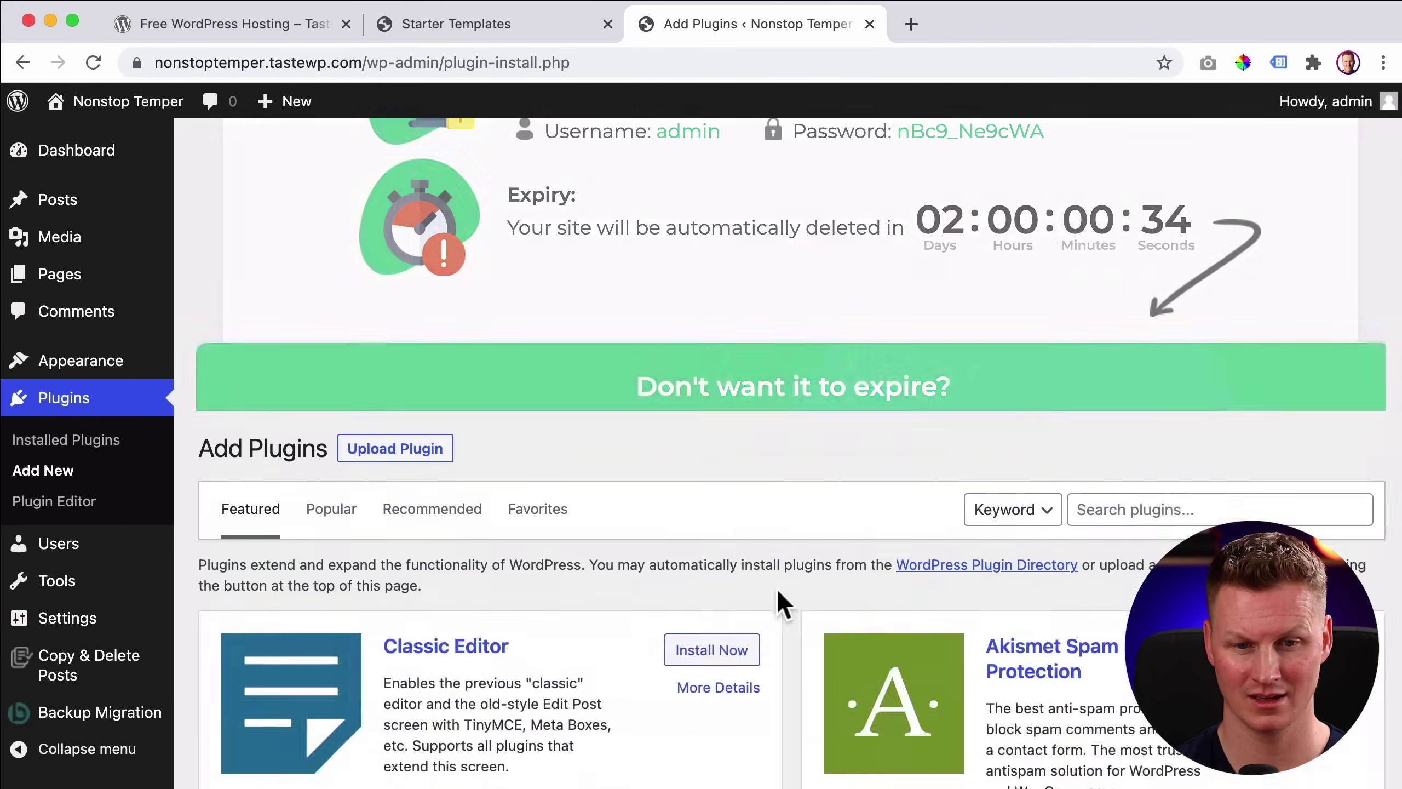
# Step: Search the plugins for "elementor", then install and activate Elementor Website Builder on the new site
pyautogui.scroll(5, 1142, 304)
pyautogui.click(1157, 226)
pyautogui.write('elementor')
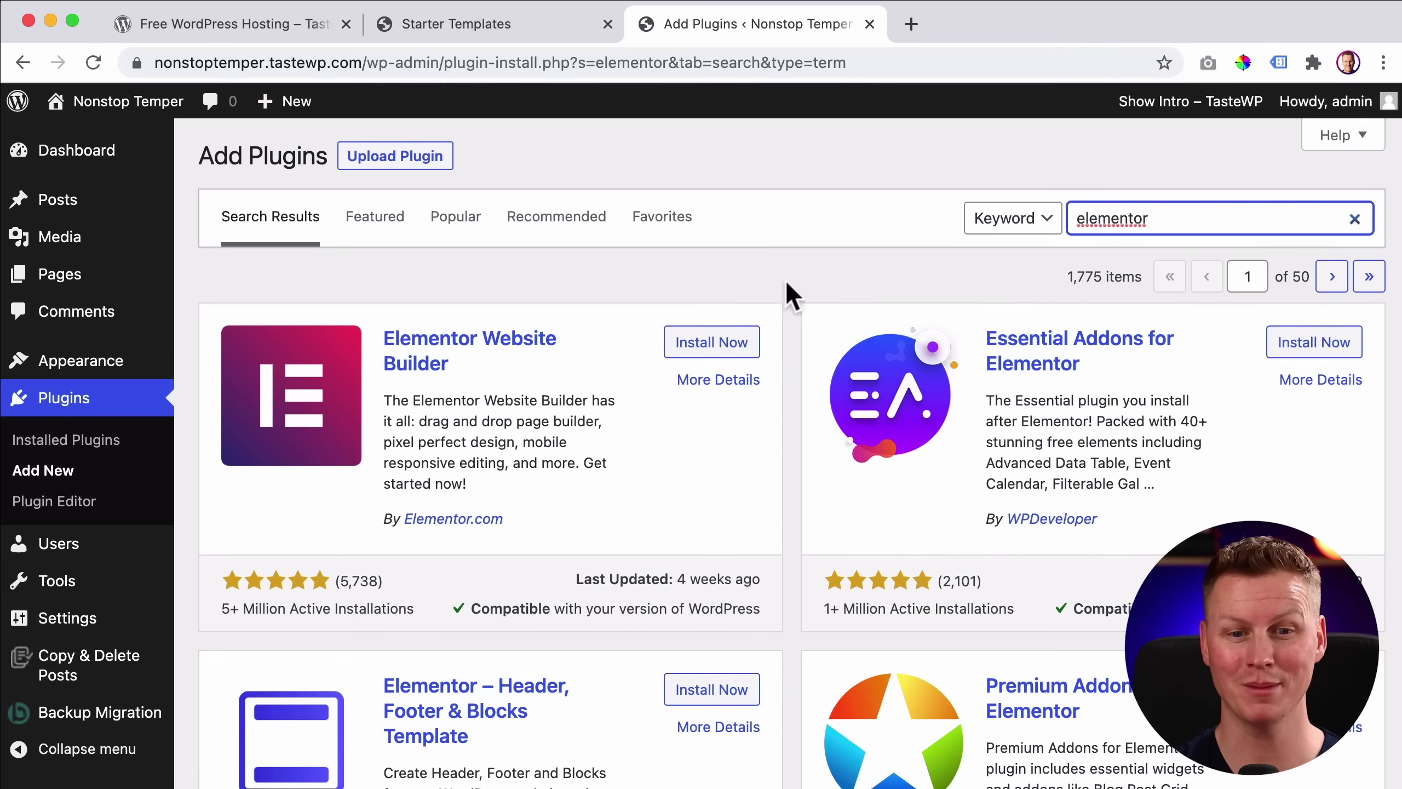
pyautogui.click(730, 345)
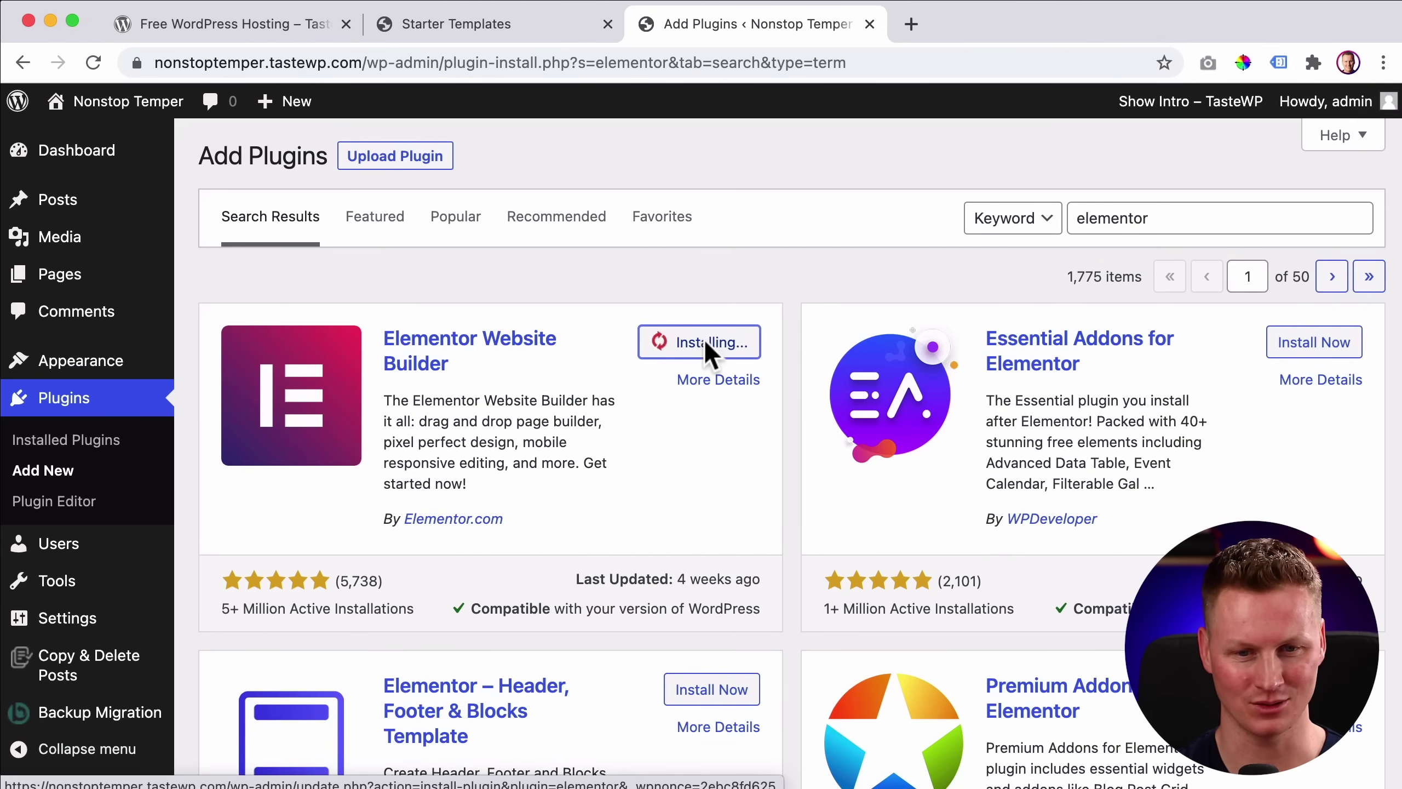
pyautogui.click(716, 350)
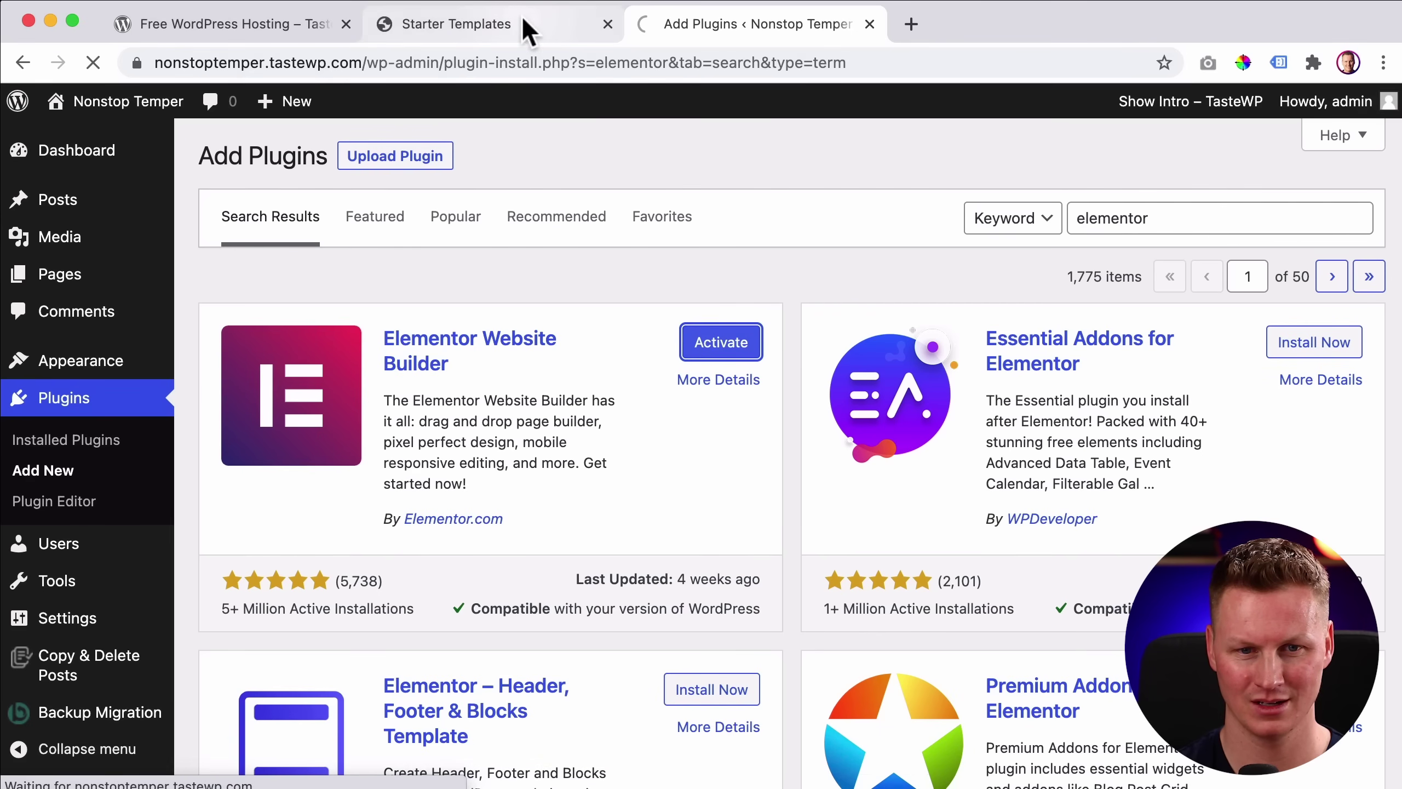
pyautogui.click(527, 27)
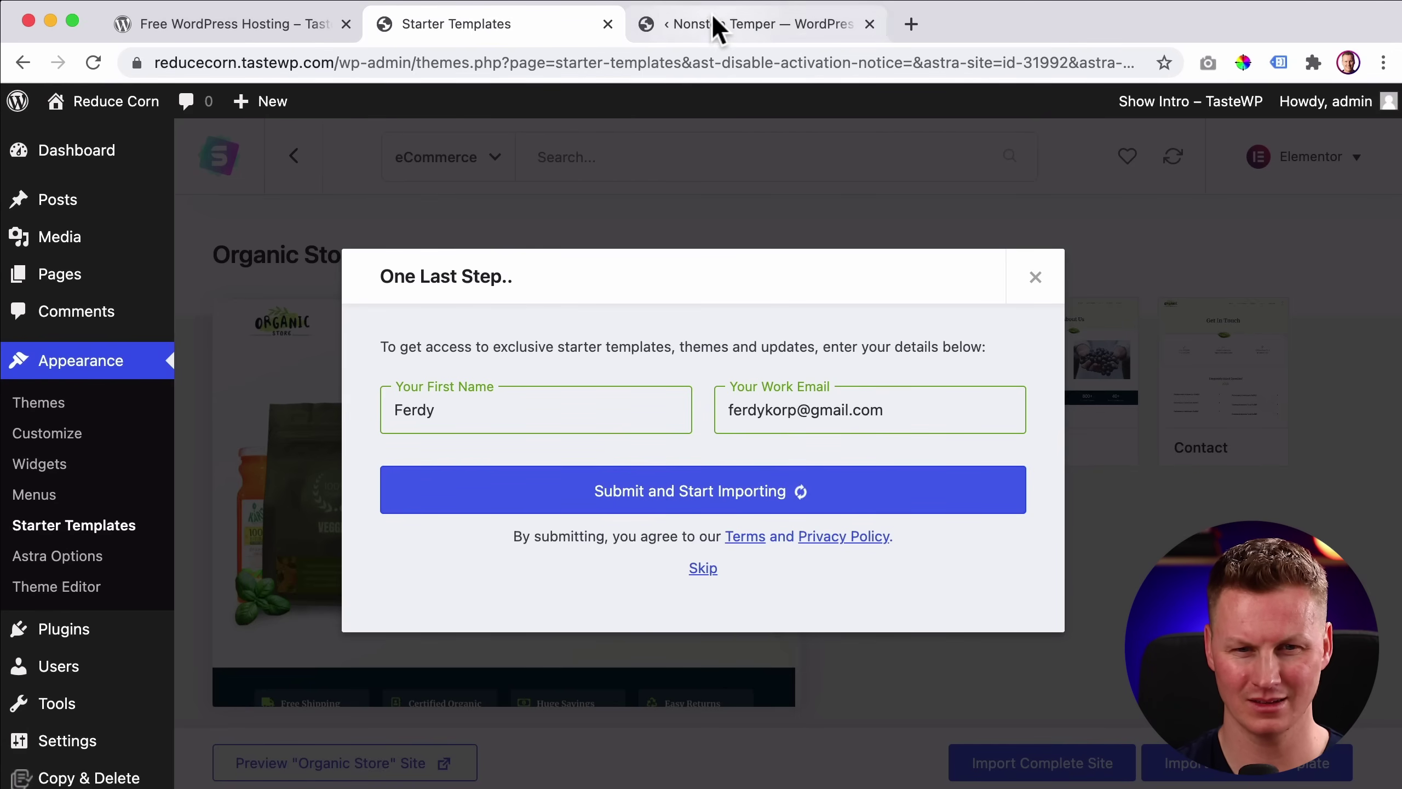
pyautogui.click(717, 26)
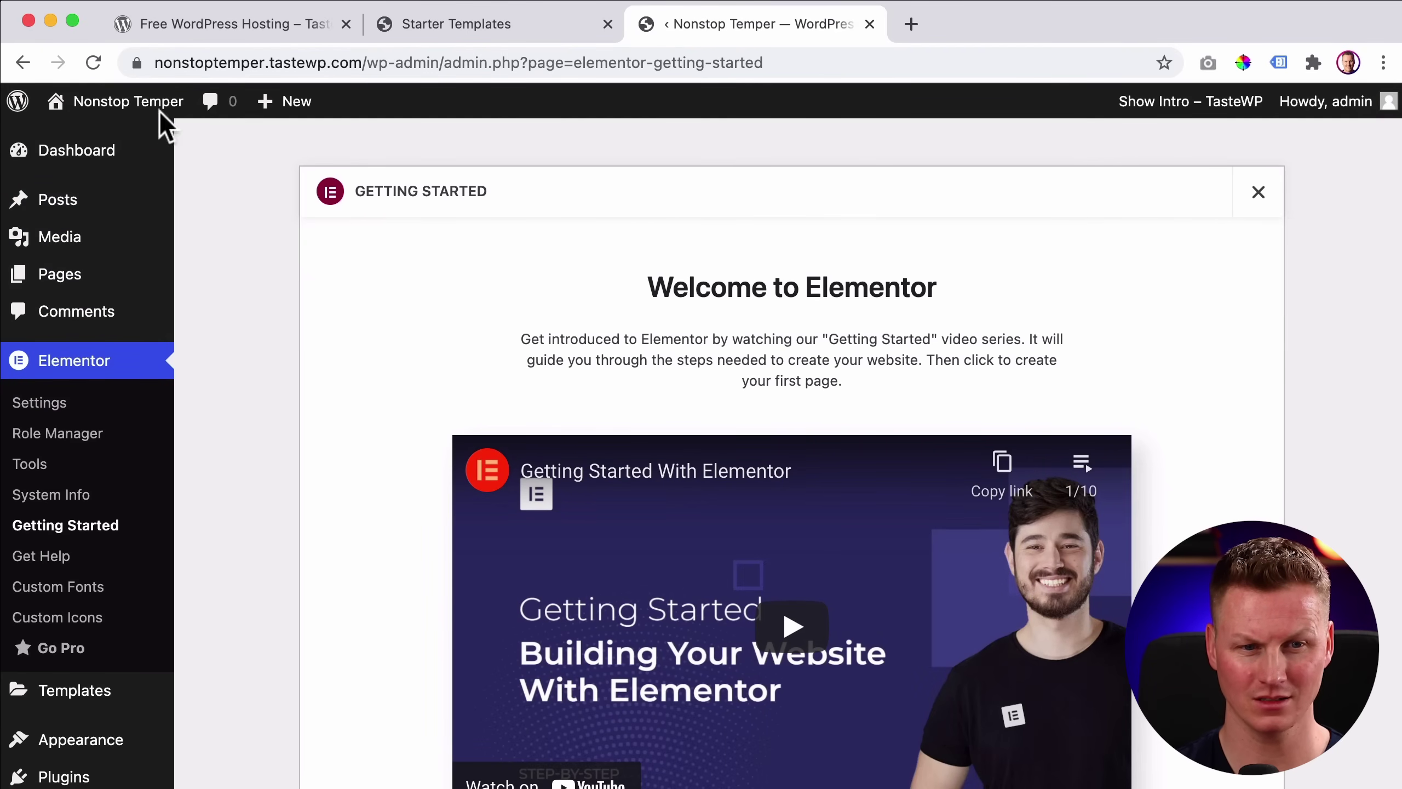
# Step: Create a new page titled "Home" and publish it
pyautogui.moveTo(294, 100)
pyautogui.click(275, 197)
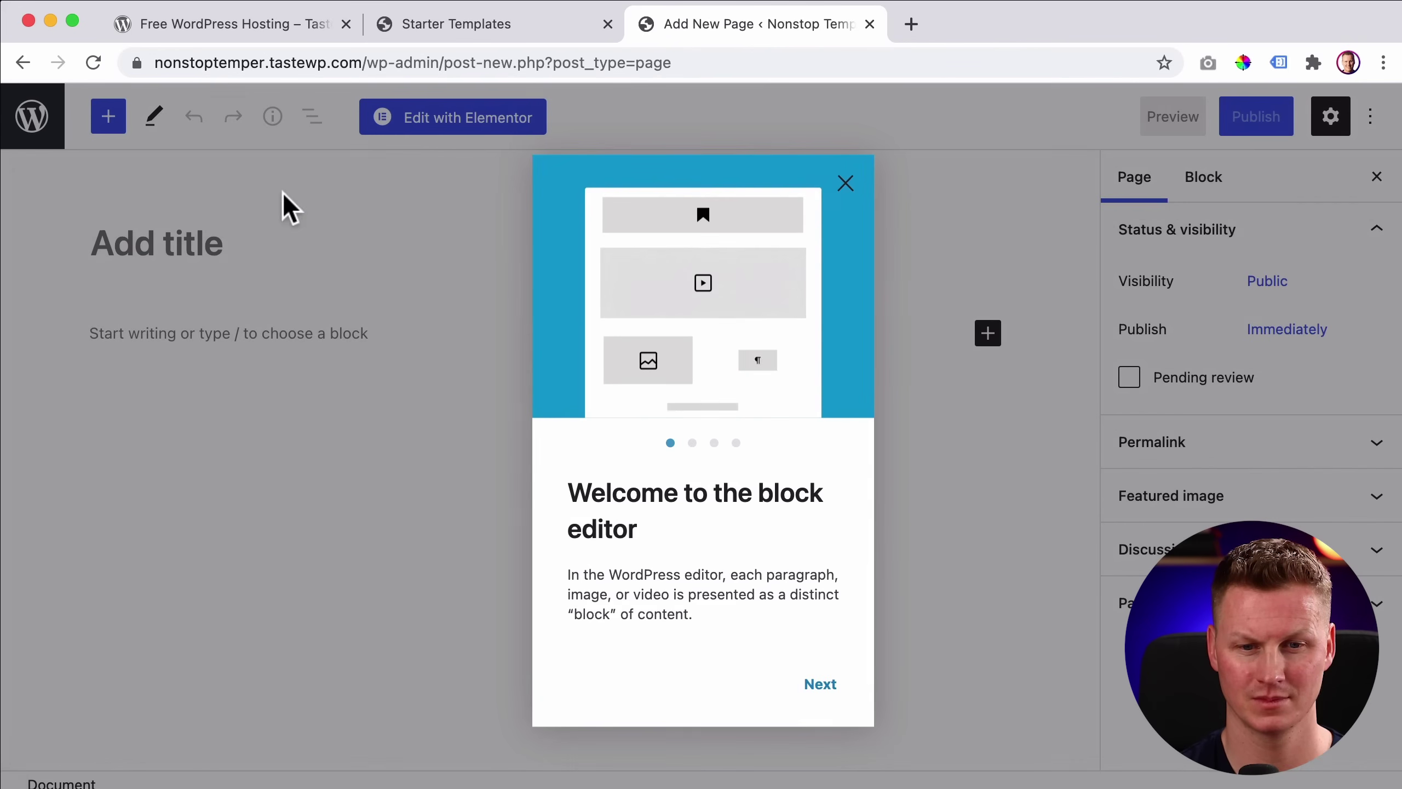
pyautogui.click(843, 184)
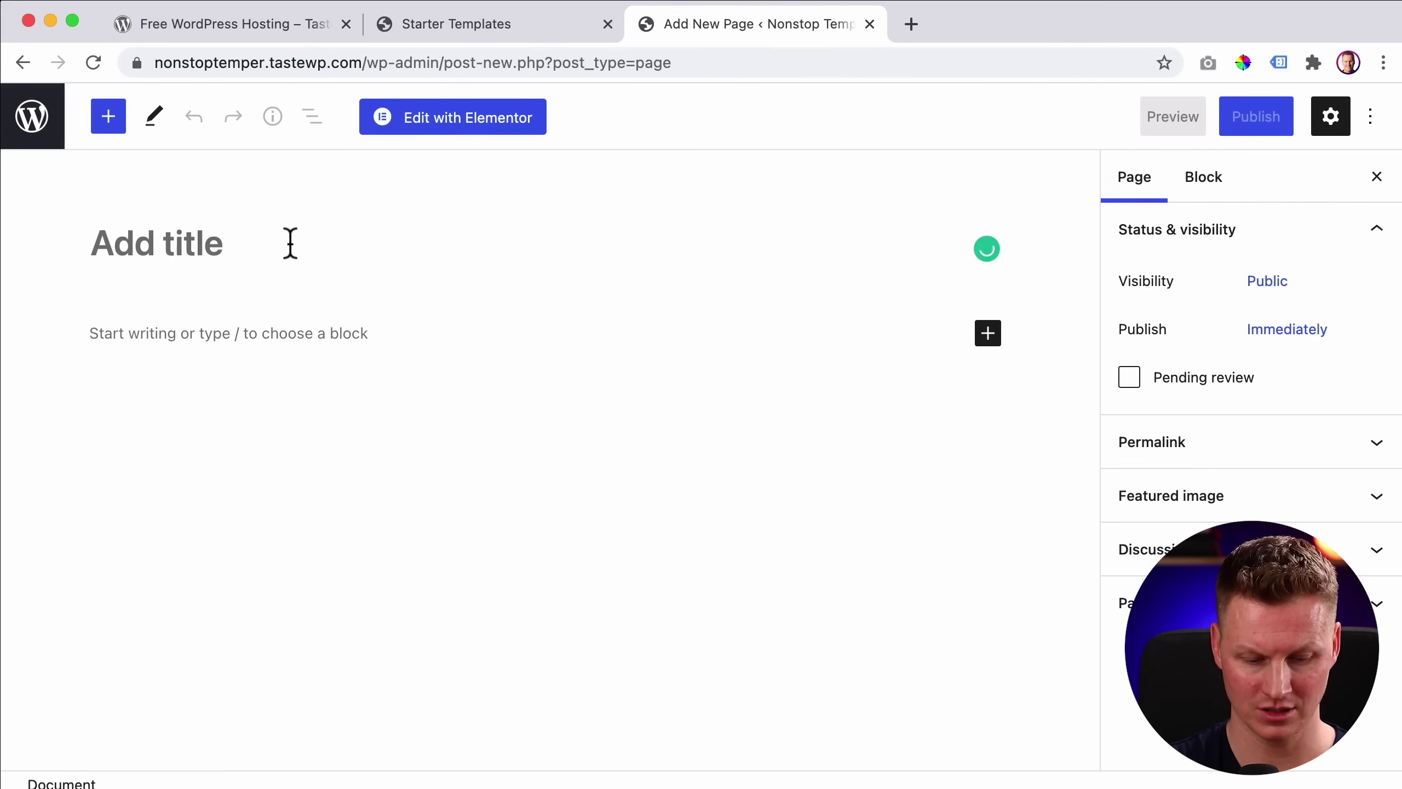
pyautogui.write('Home')
pyautogui.click(1232, 128)
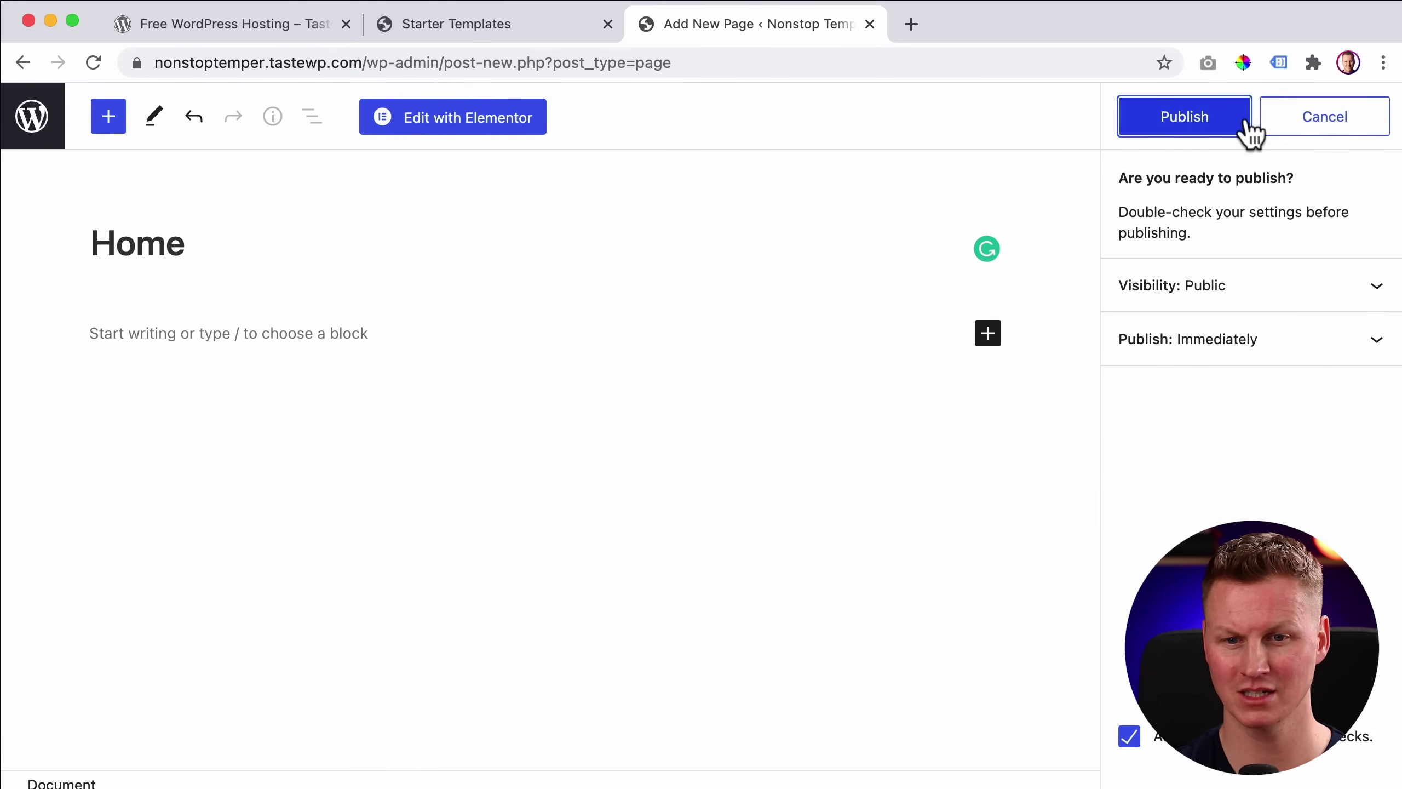
pyautogui.click(1203, 128)
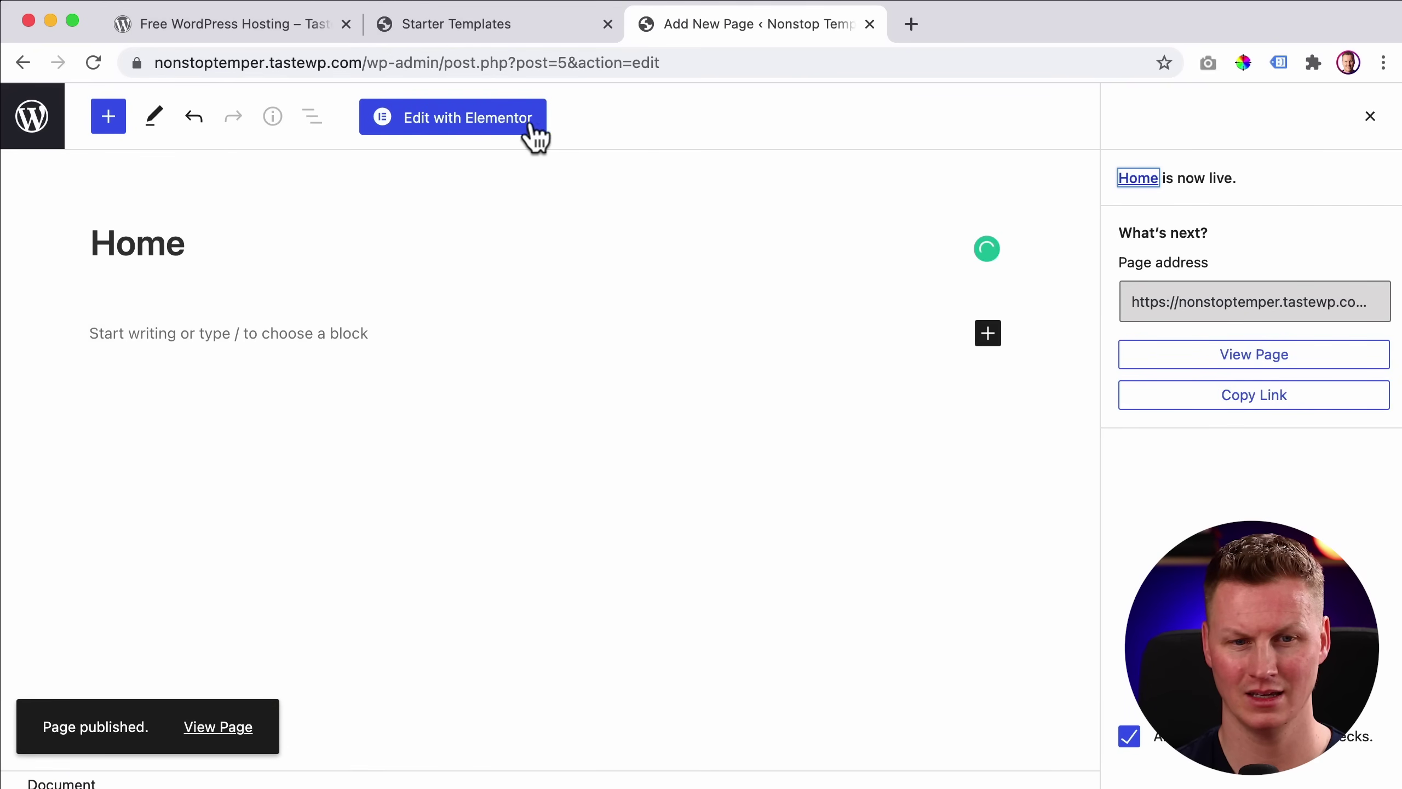
# Step: Edit the Home page with Elementor and insert the library's first page template, the one with the family on a beach, then check the Organic Store import
pyautogui.click(476, 127)
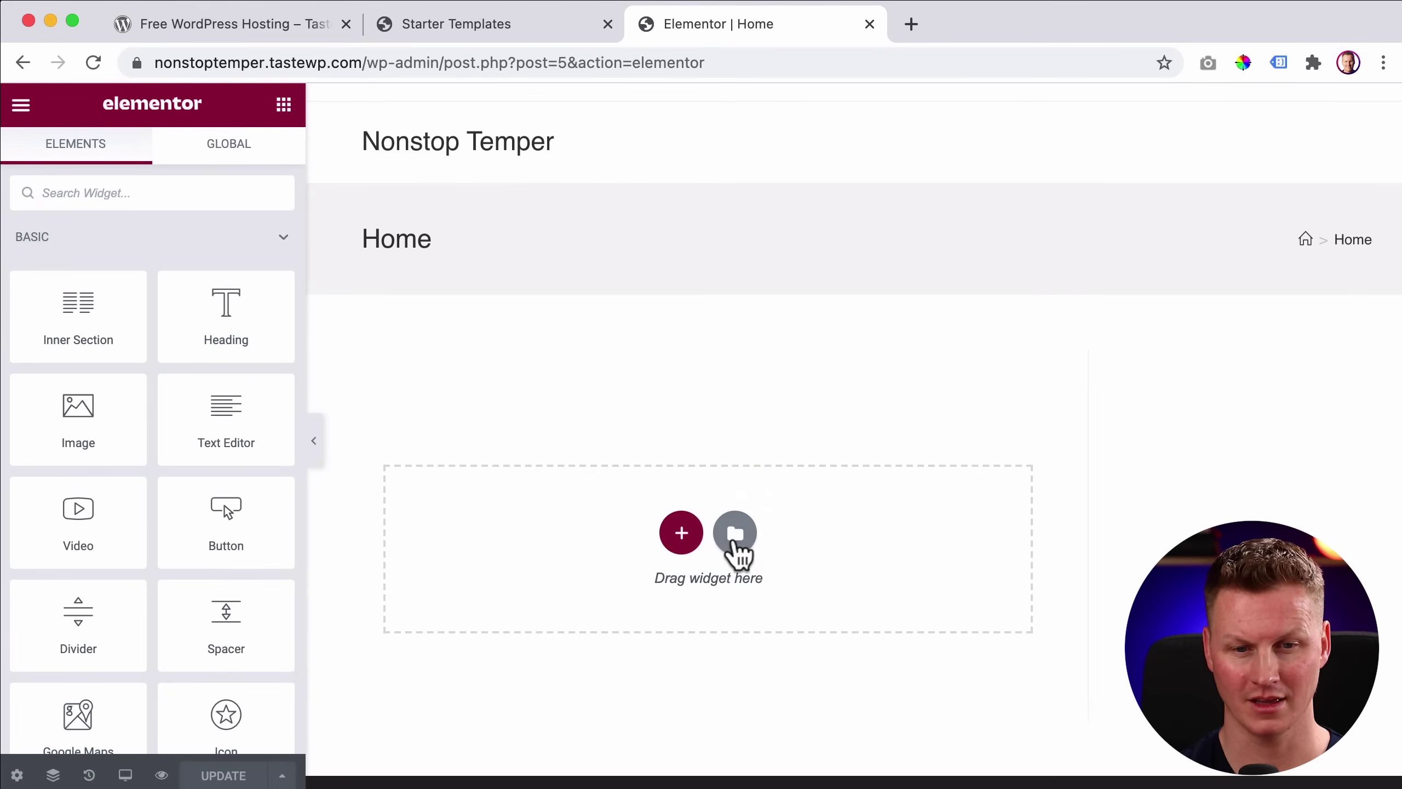
pyautogui.click(735, 532)
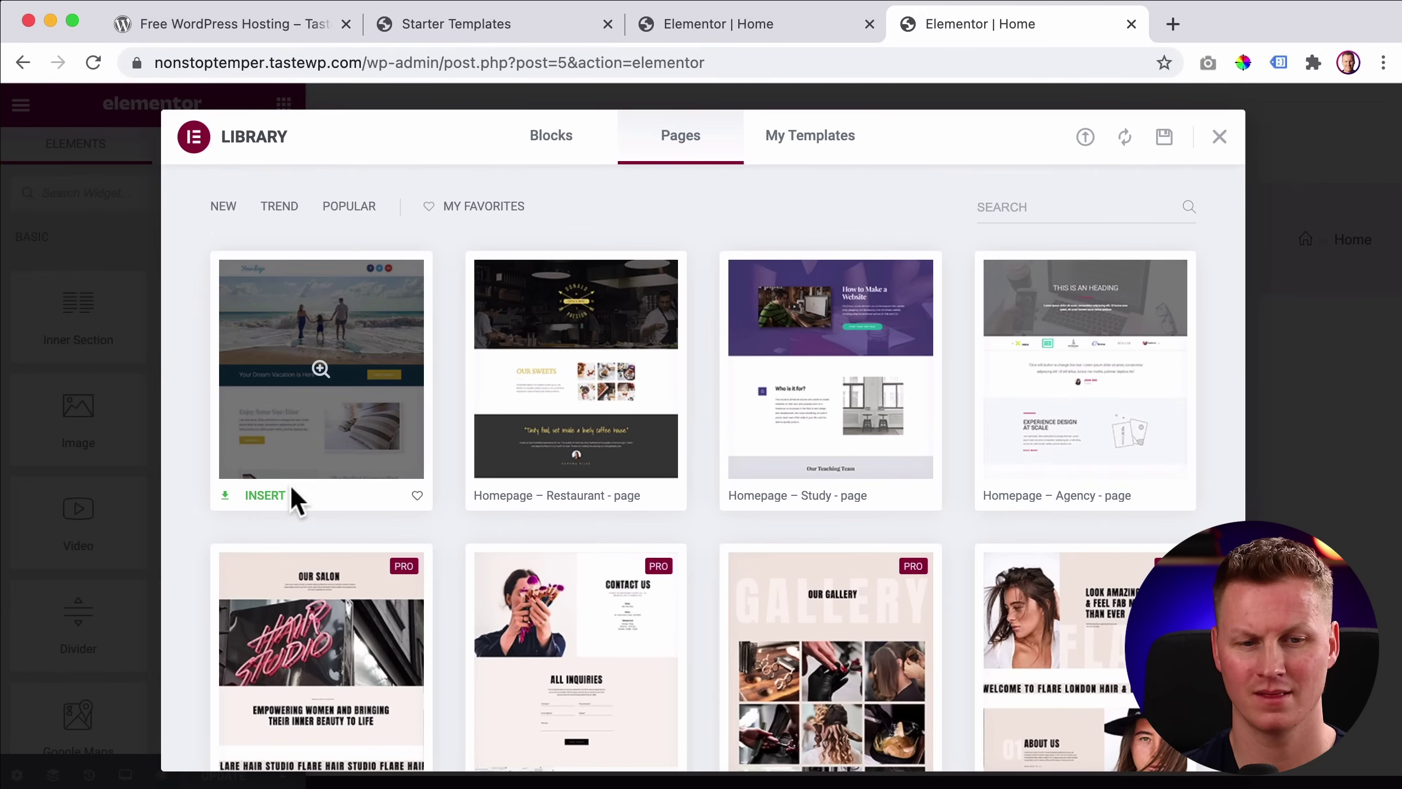
pyautogui.click(267, 497)
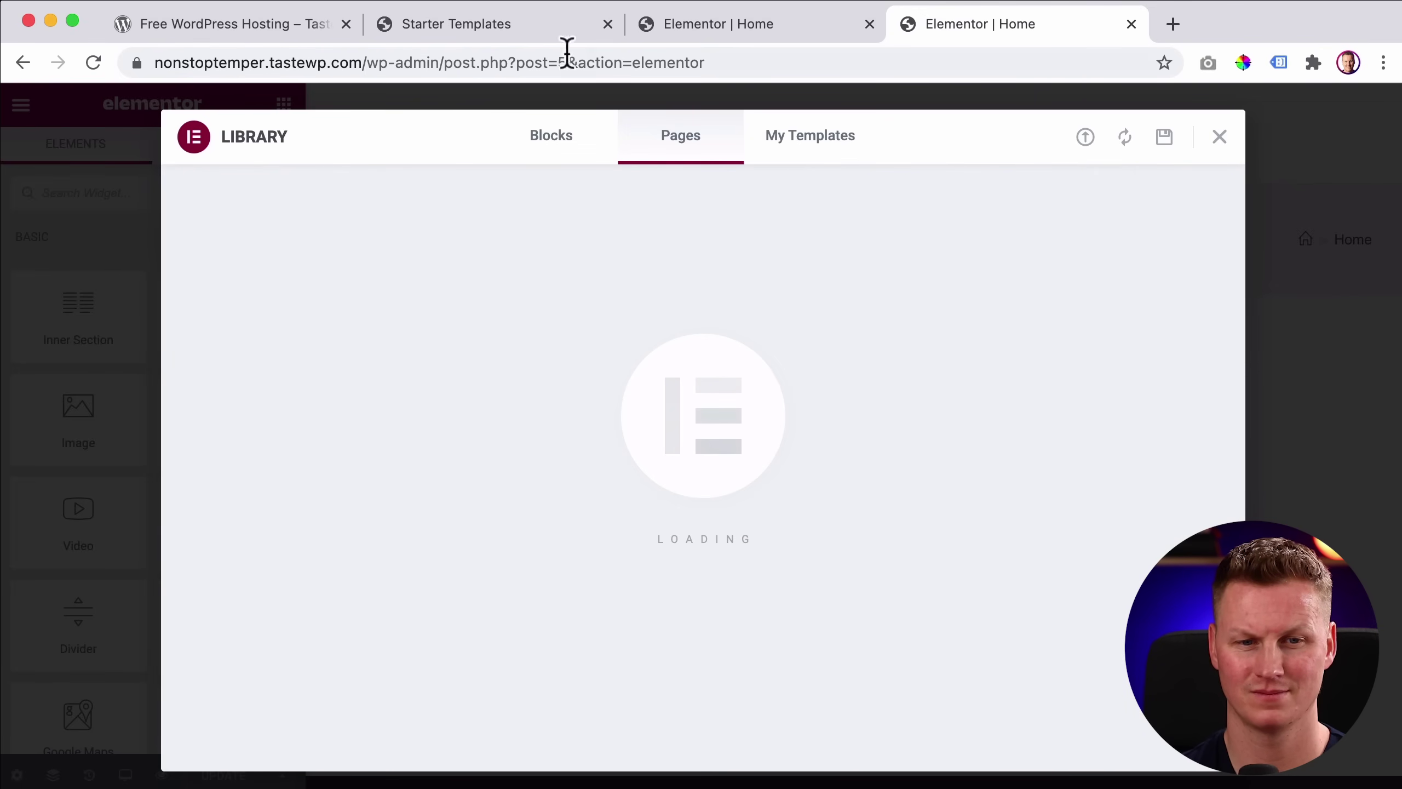
pyautogui.click(503, 34)
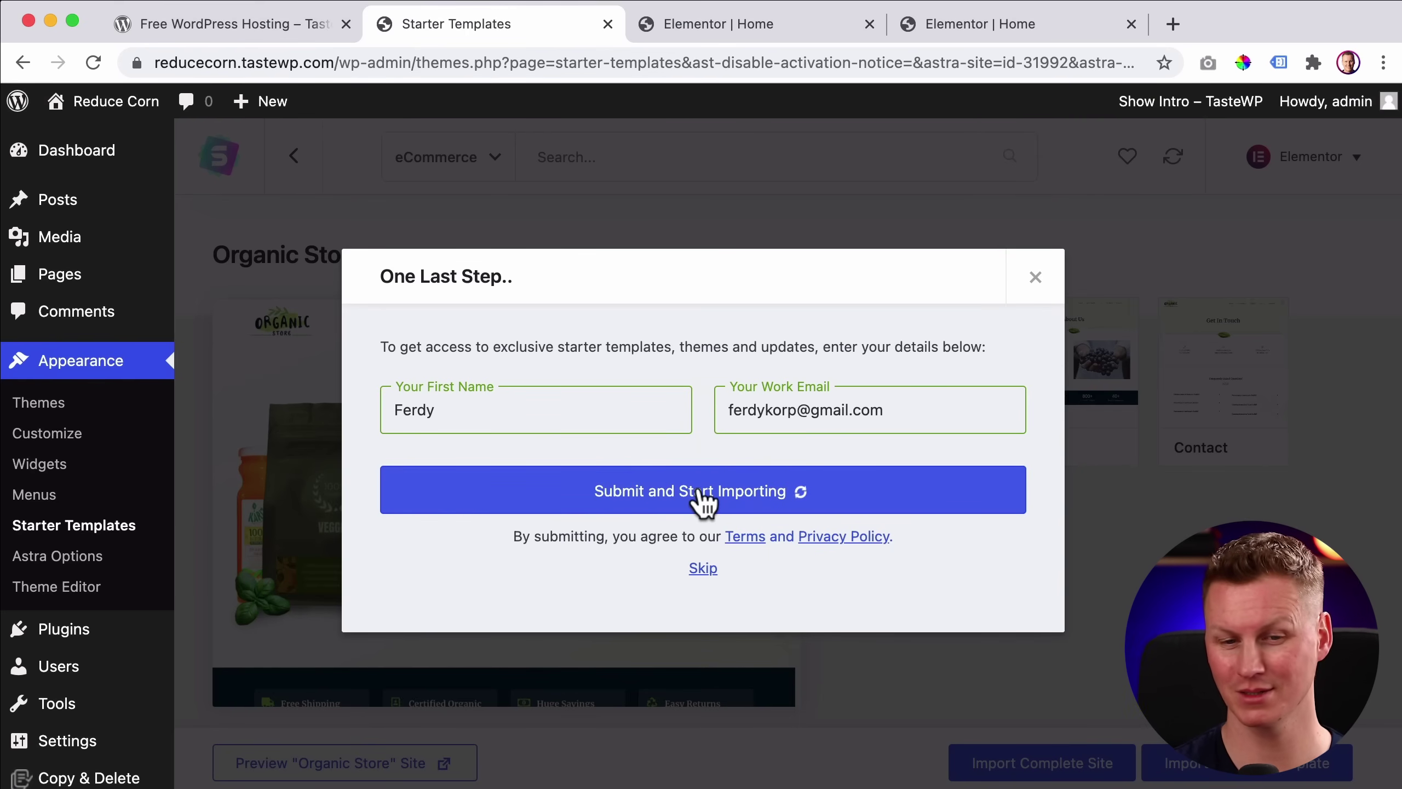
# Step: Look through the inserted beach vacation template on the new site's Home page and update the page
pyautogui.click(966, 24)
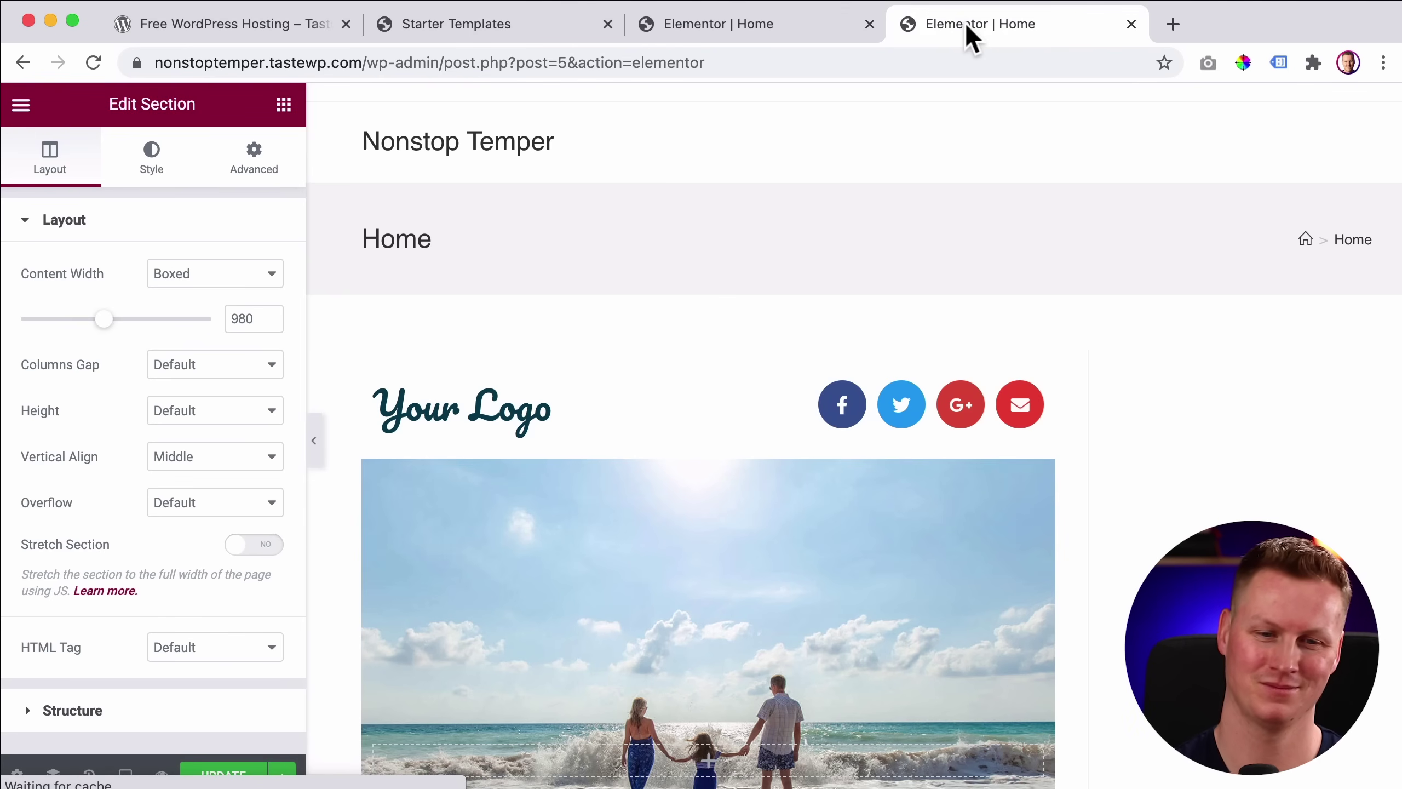
pyautogui.scroll(-20, 866, 336)
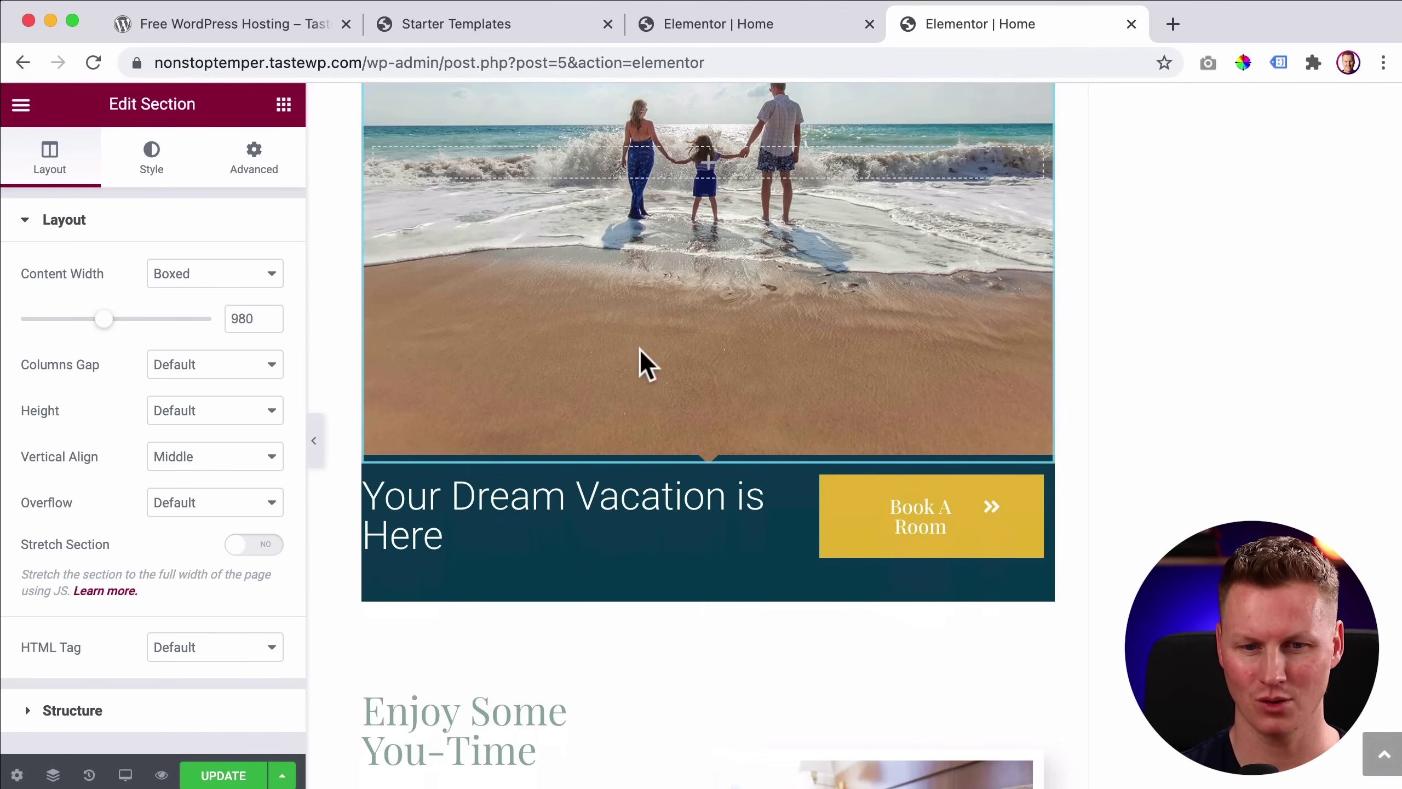
pyautogui.scroll(-15, 642, 360)
pyautogui.scroll(20, 676, 338)
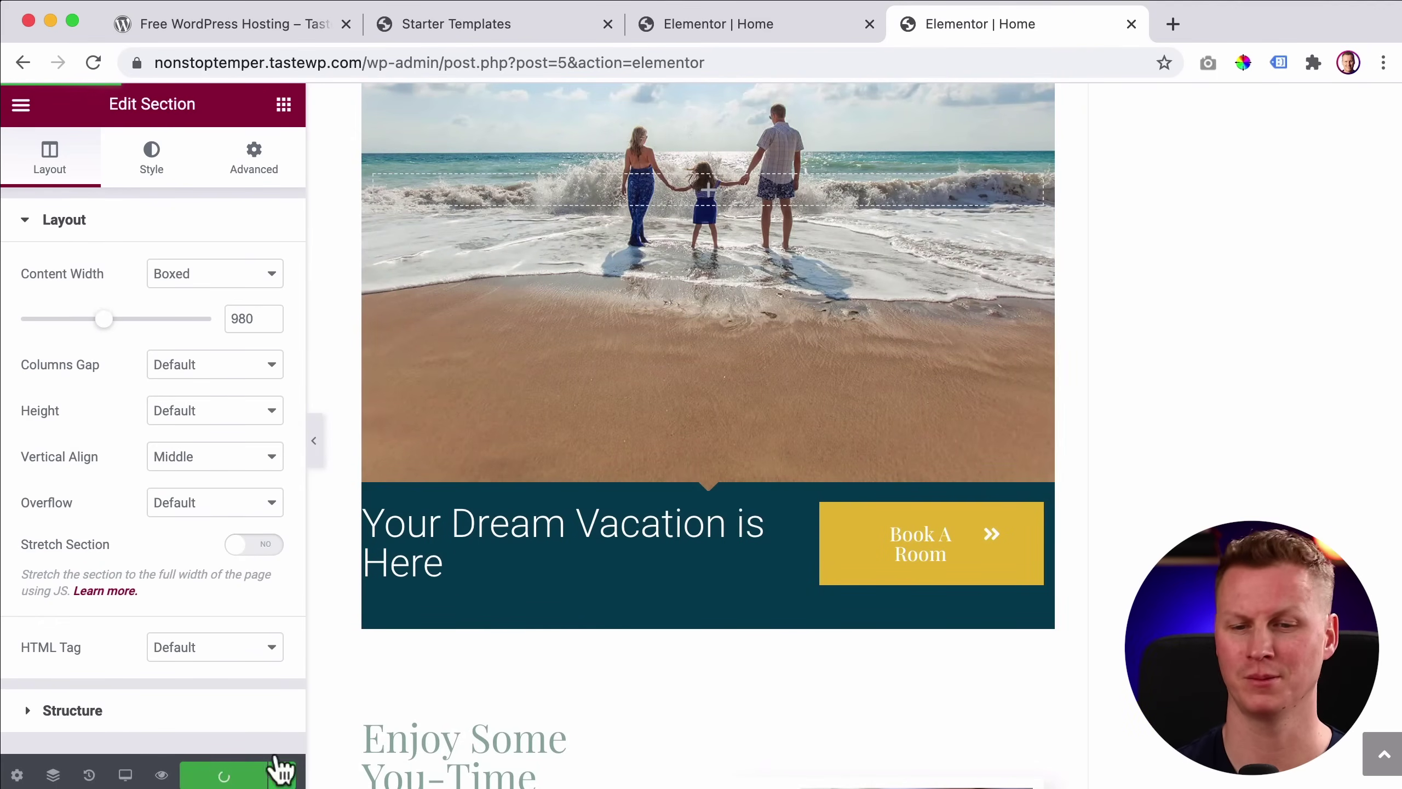
pyautogui.scroll(5, 814, 659)
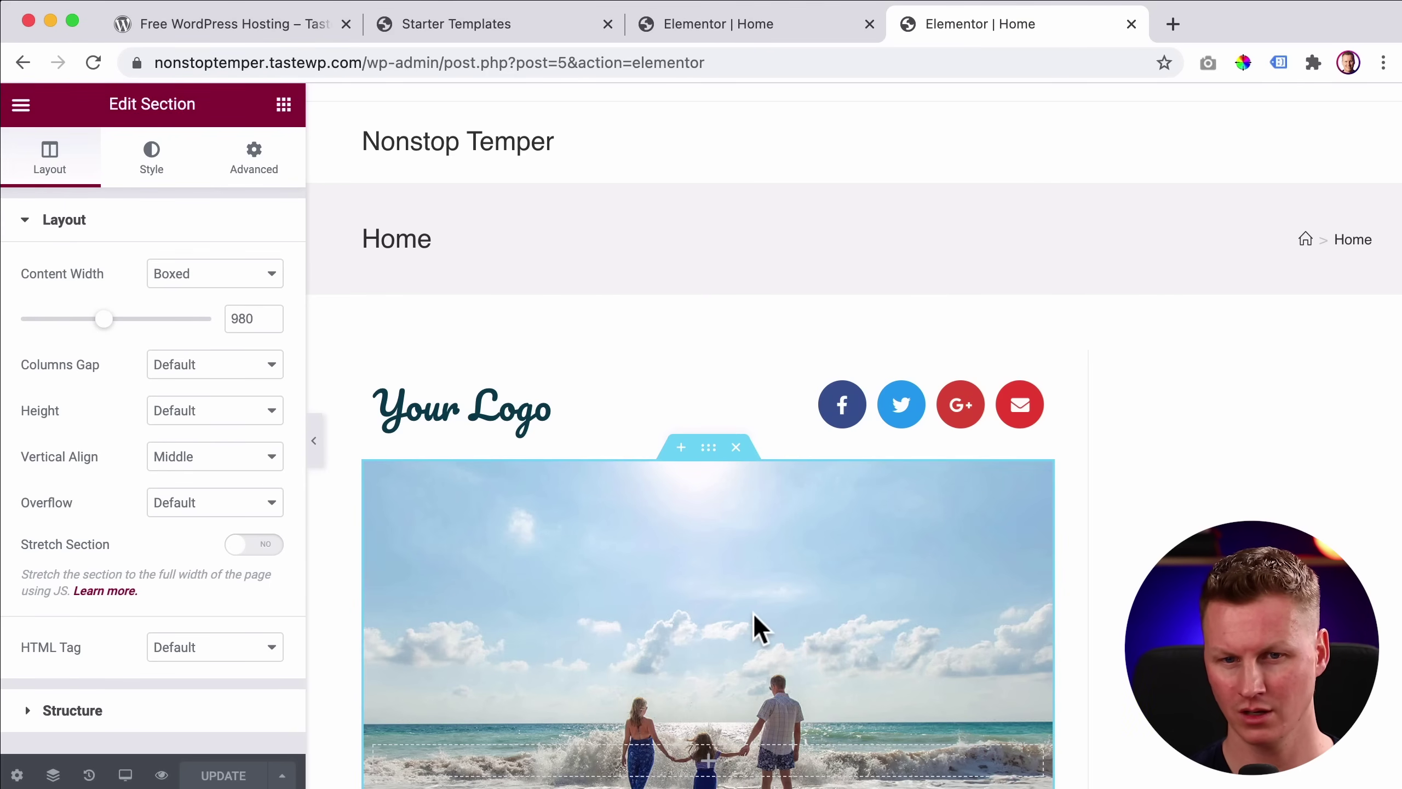
# Step: Exit the Elementor editor to the WordPress dashboard and open the page for adding new plugins
pyautogui.click(18, 107)
pyautogui.click(139, 484)
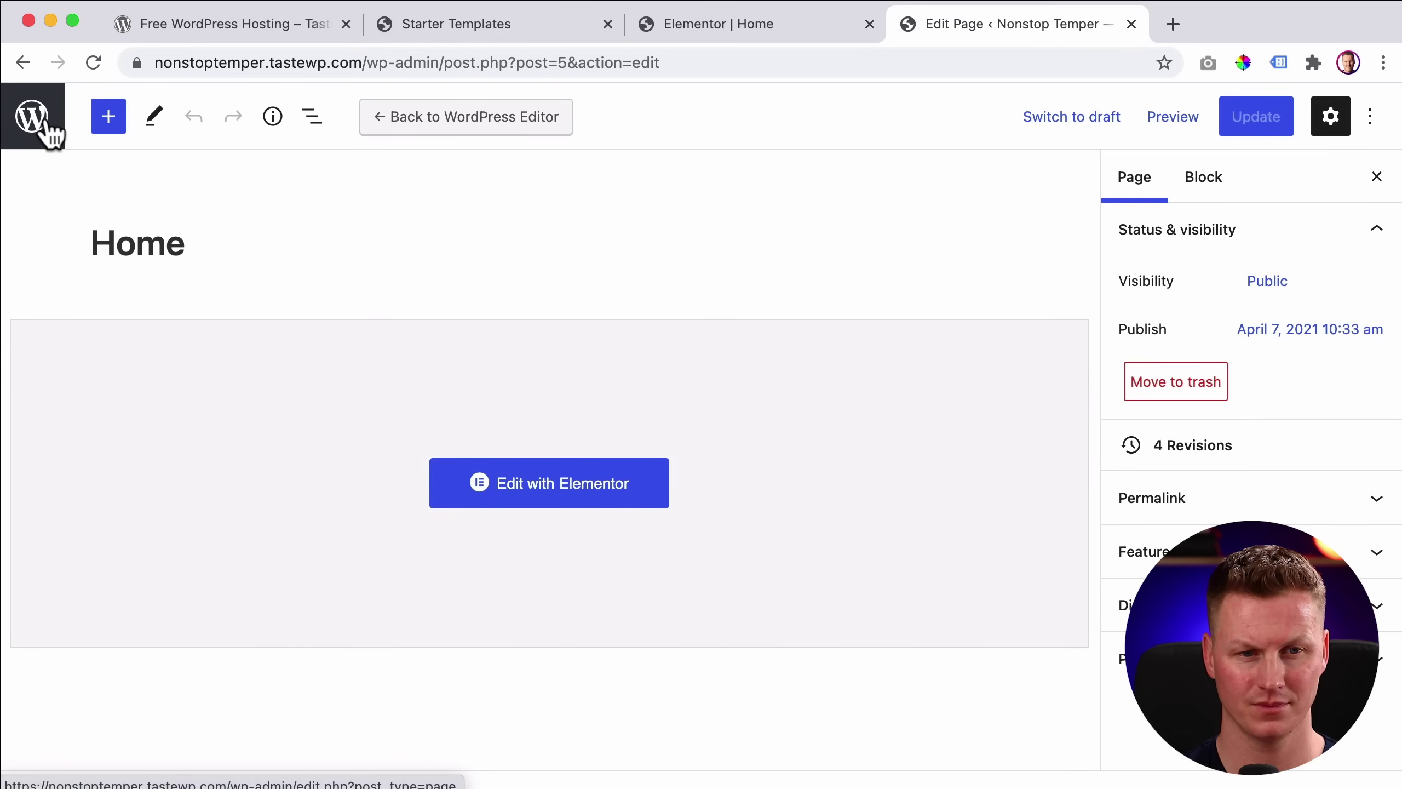
pyautogui.click(49, 131)
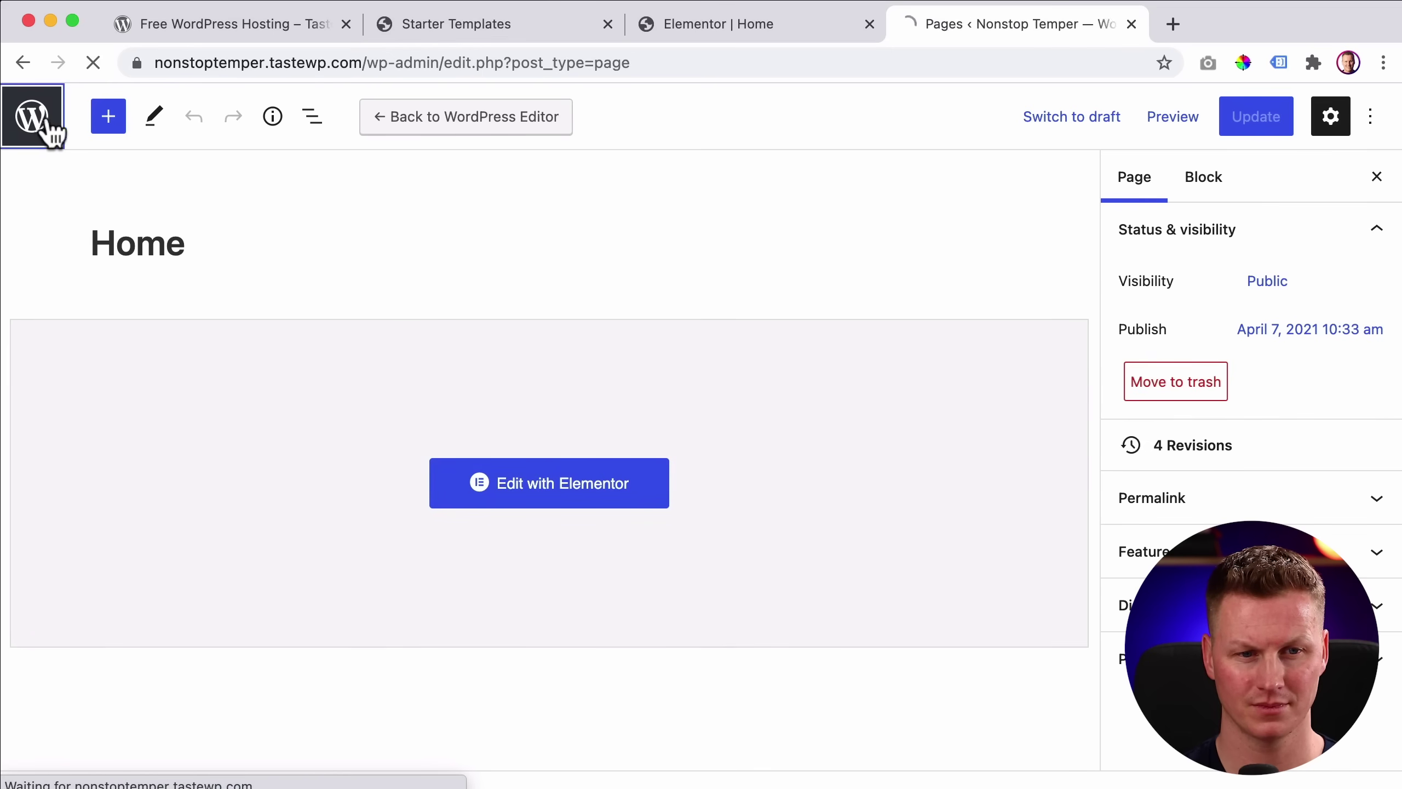
pyautogui.moveTo(91, 568)
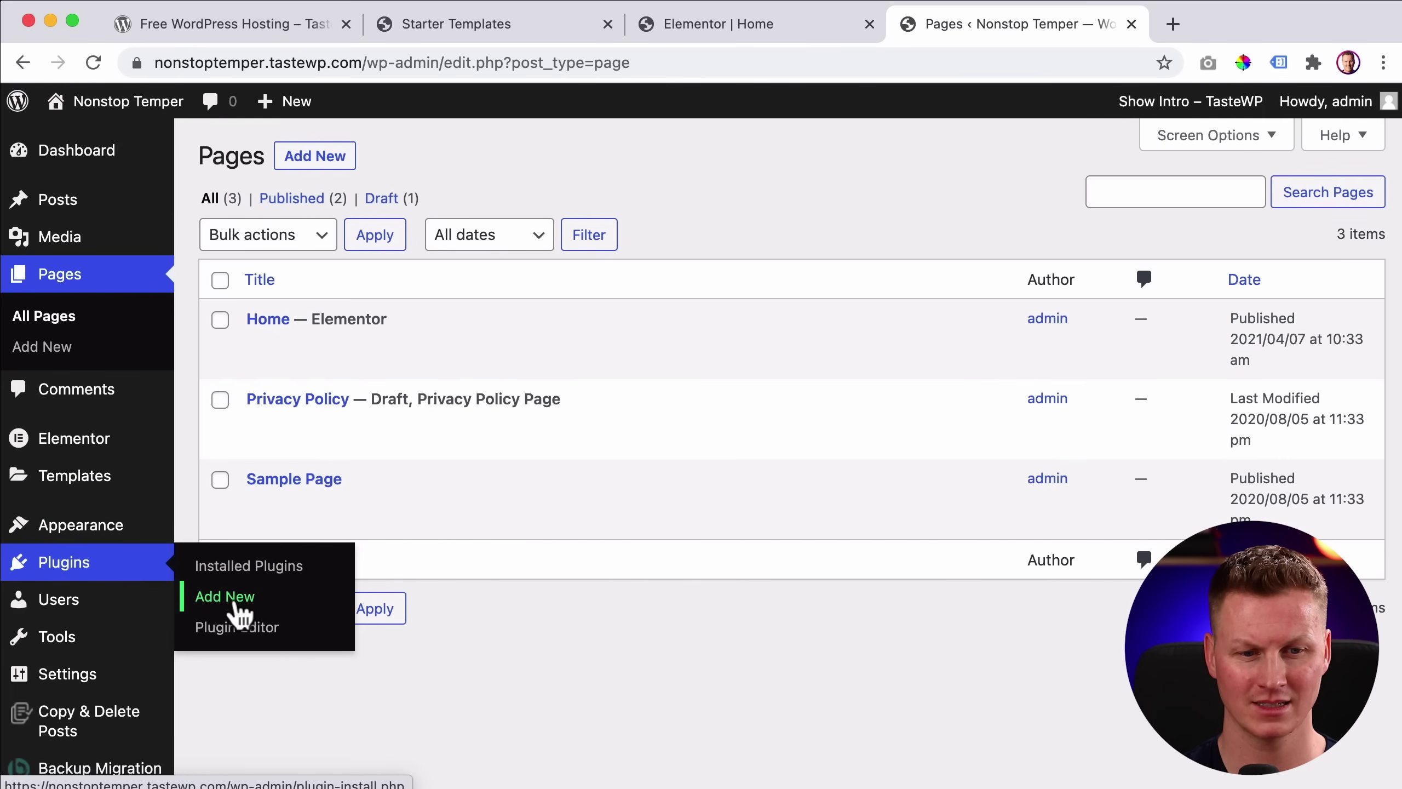
pyautogui.click(237, 602)
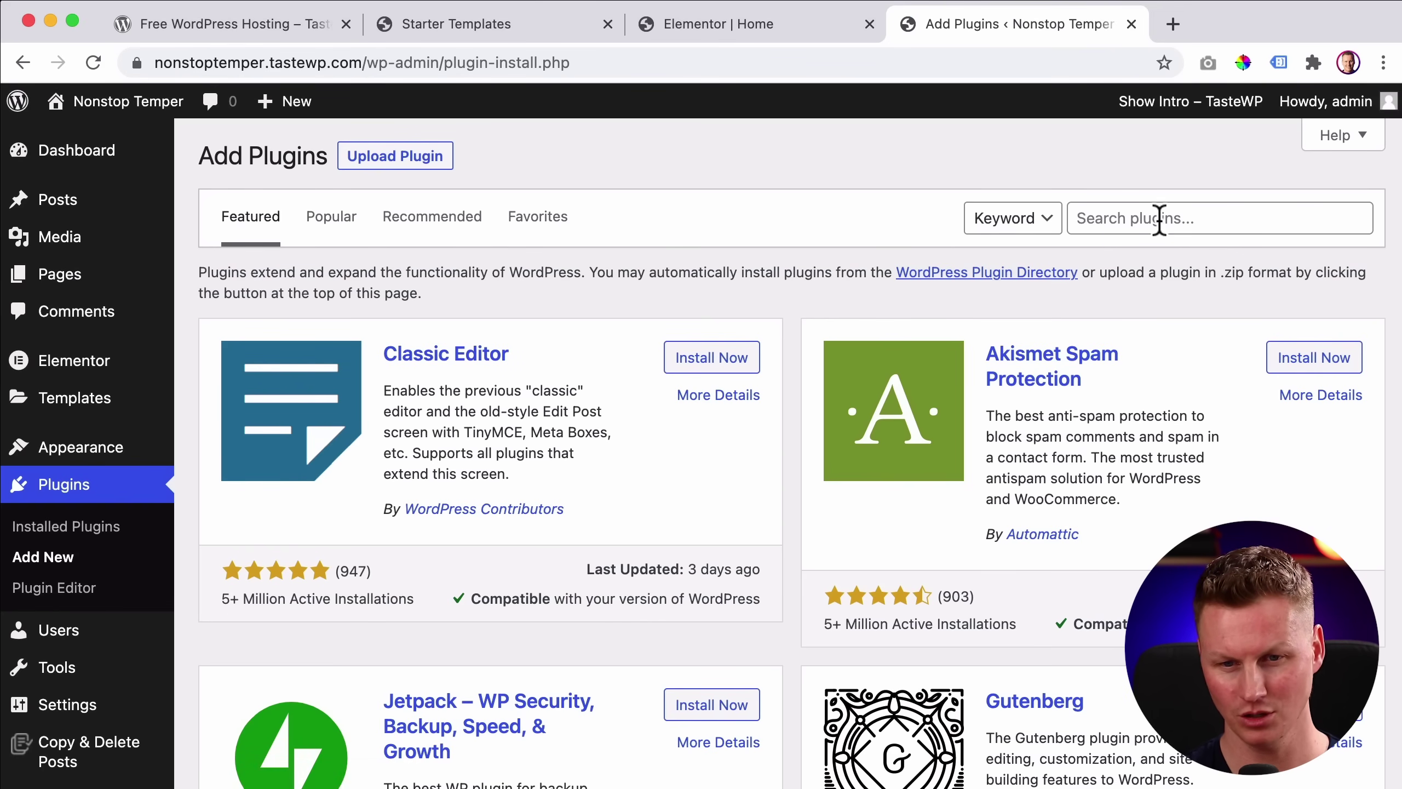
# Step: Search the plugins for "all in one wp migration", then install and activate All-in-One WP Migration
pyautogui.click(1159, 219)
pyautogui.write('all')
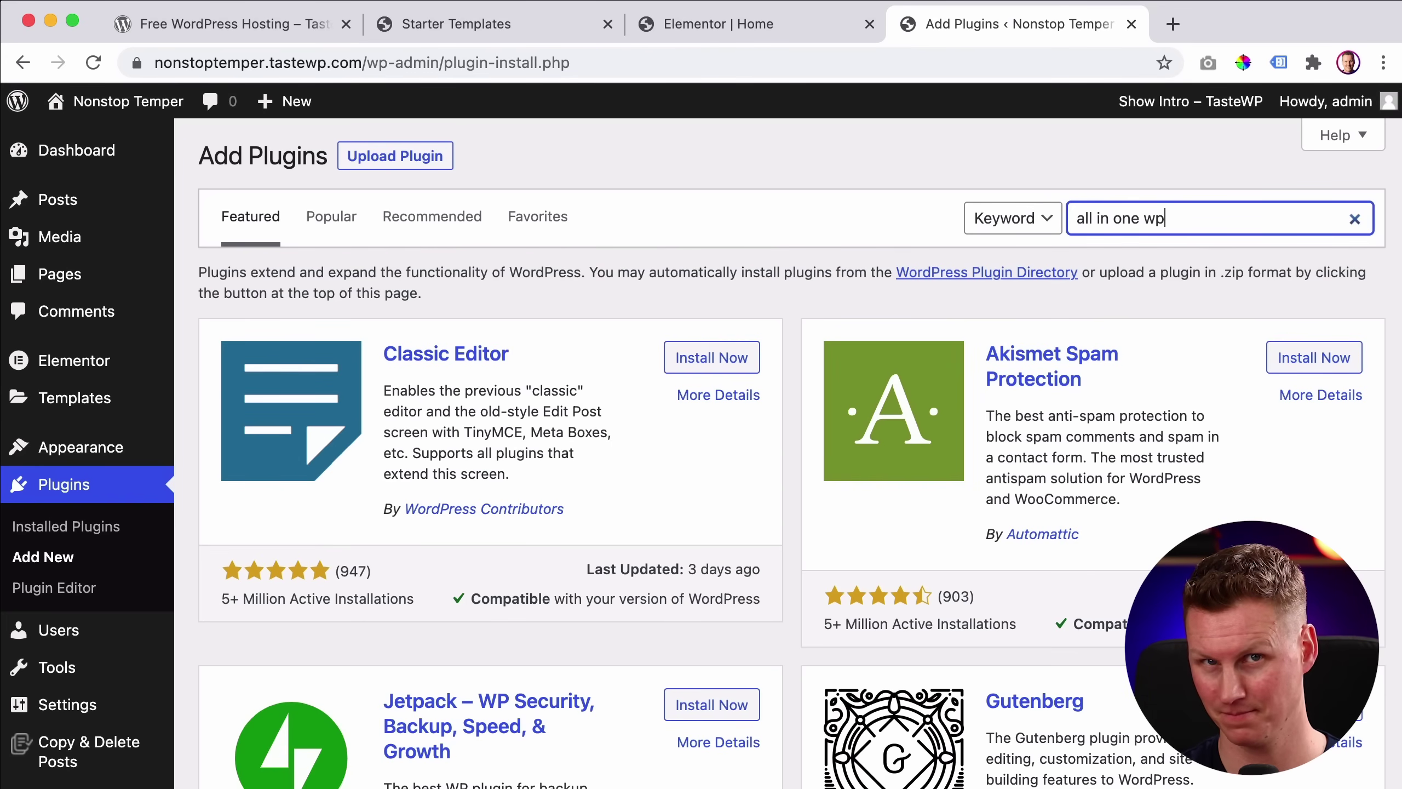
pyautogui.write('in one wp')
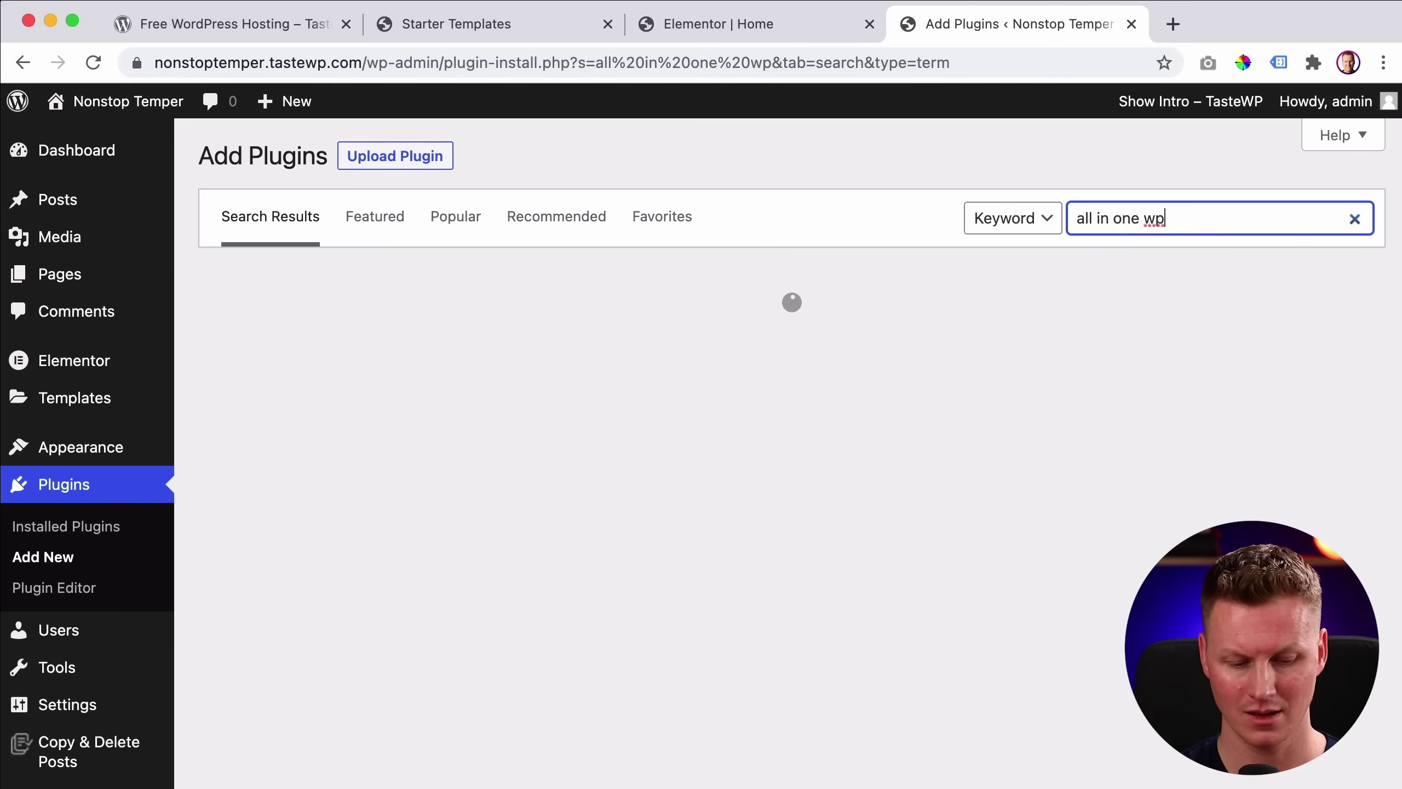
pyautogui.write(' migration')
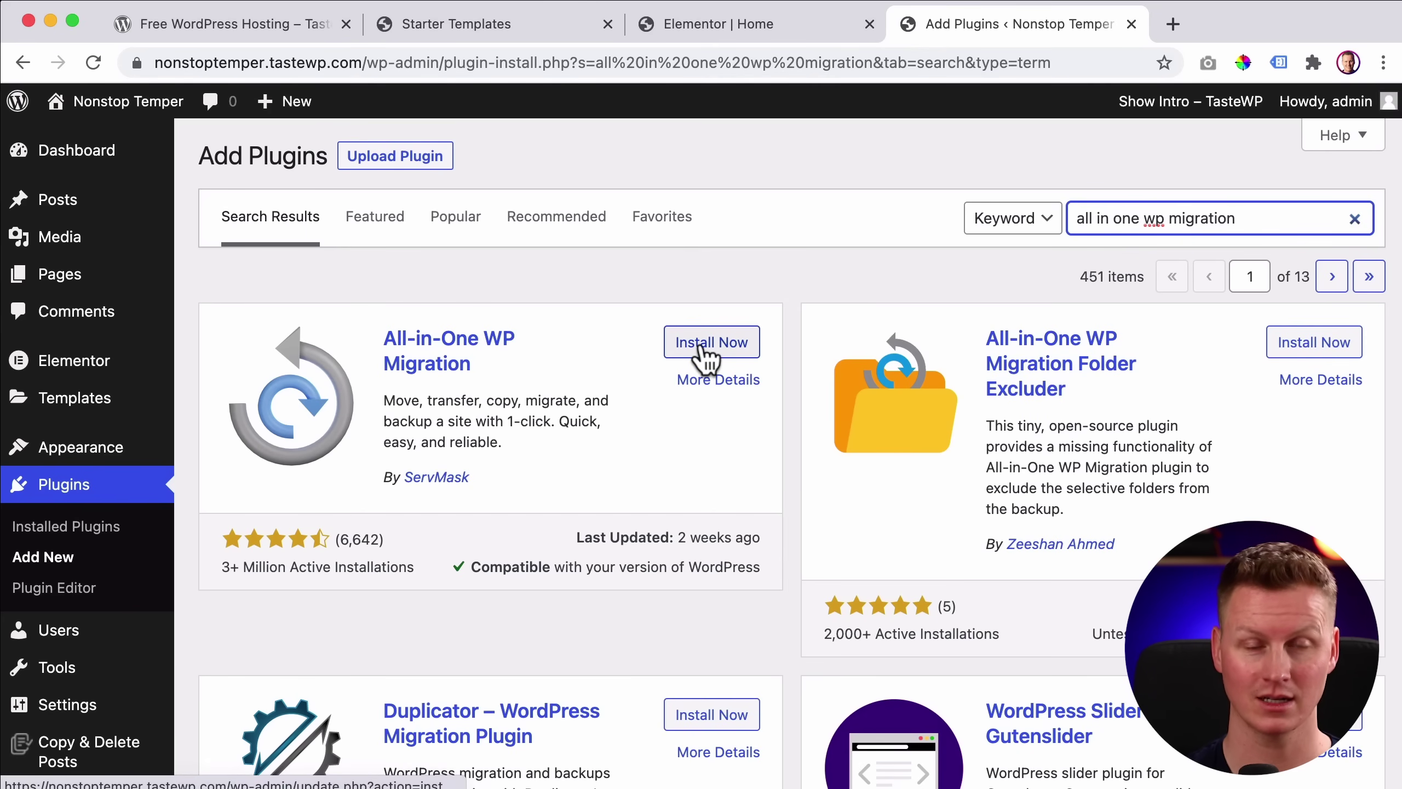
pyautogui.click(709, 342)
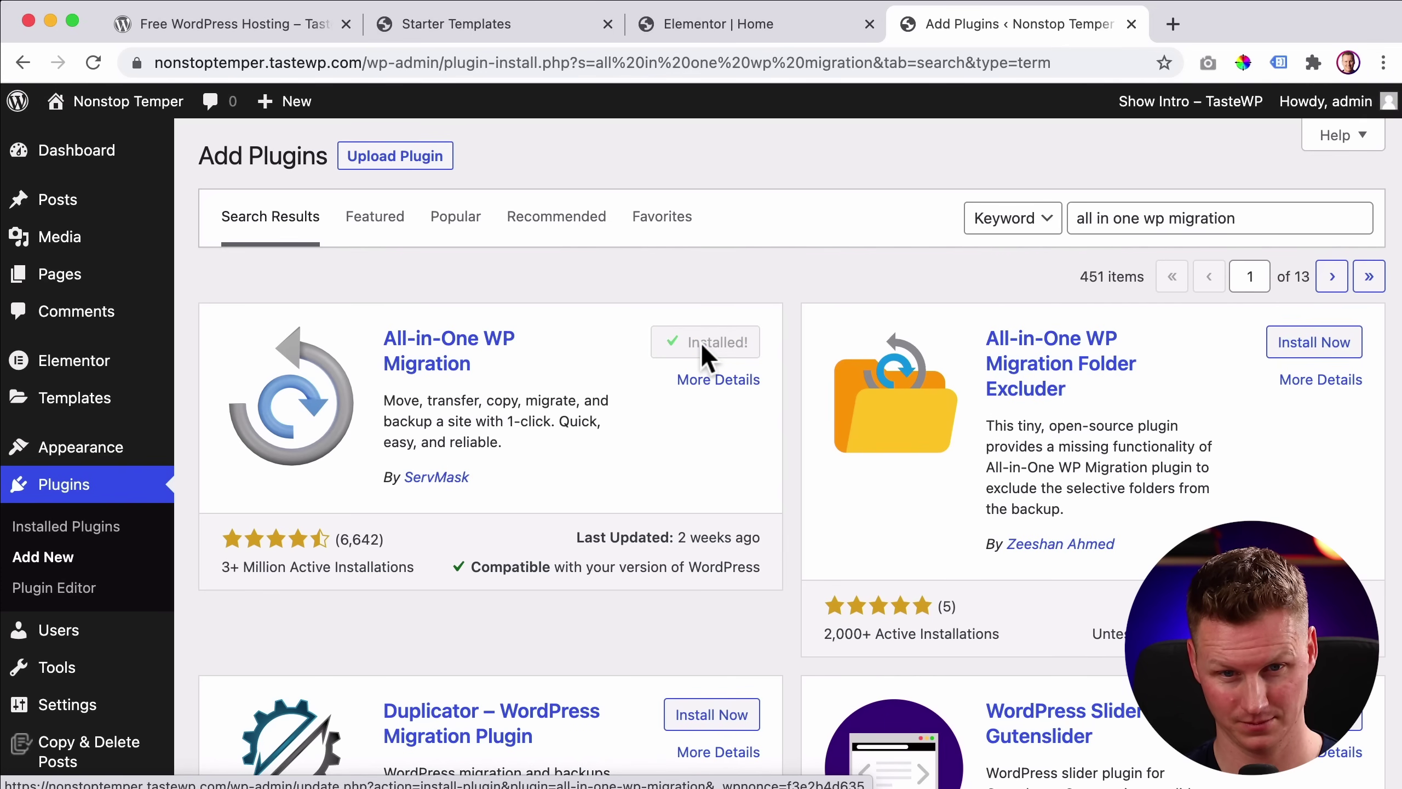
pyautogui.click(724, 345)
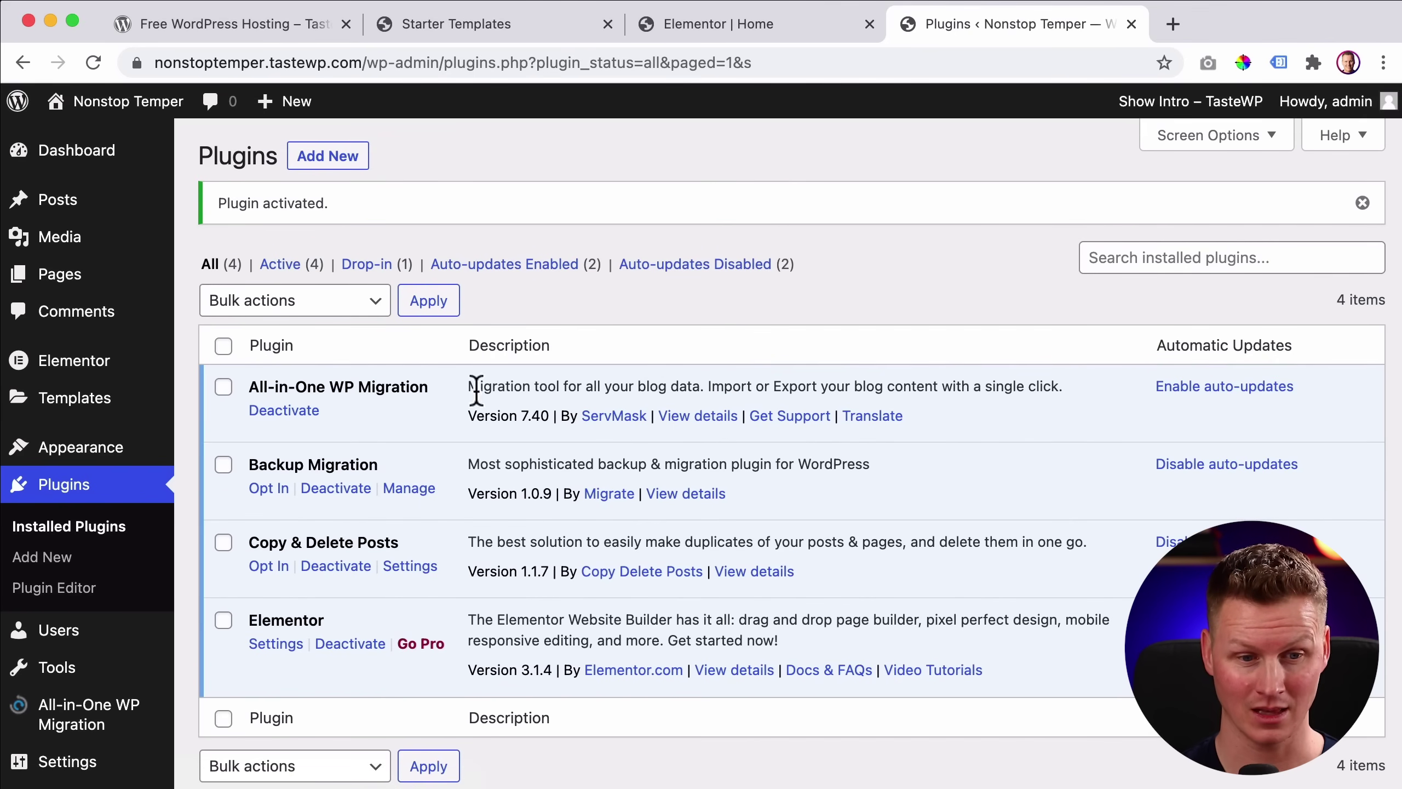
# Step: Export the new site to a file with All-in-One WP Migration, download the finished export, and close the export dialog
pyautogui.moveTo(56, 713)
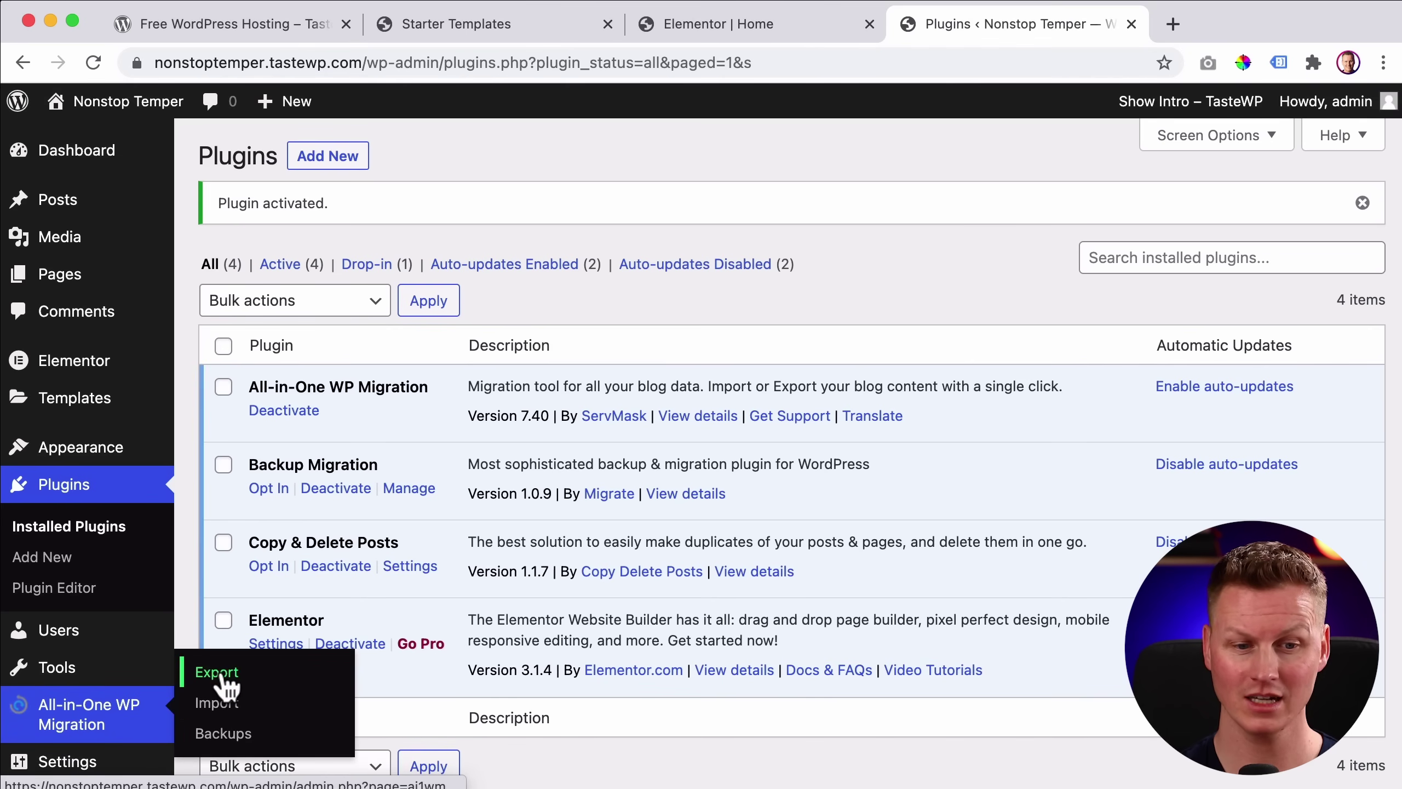
pyautogui.click(221, 677)
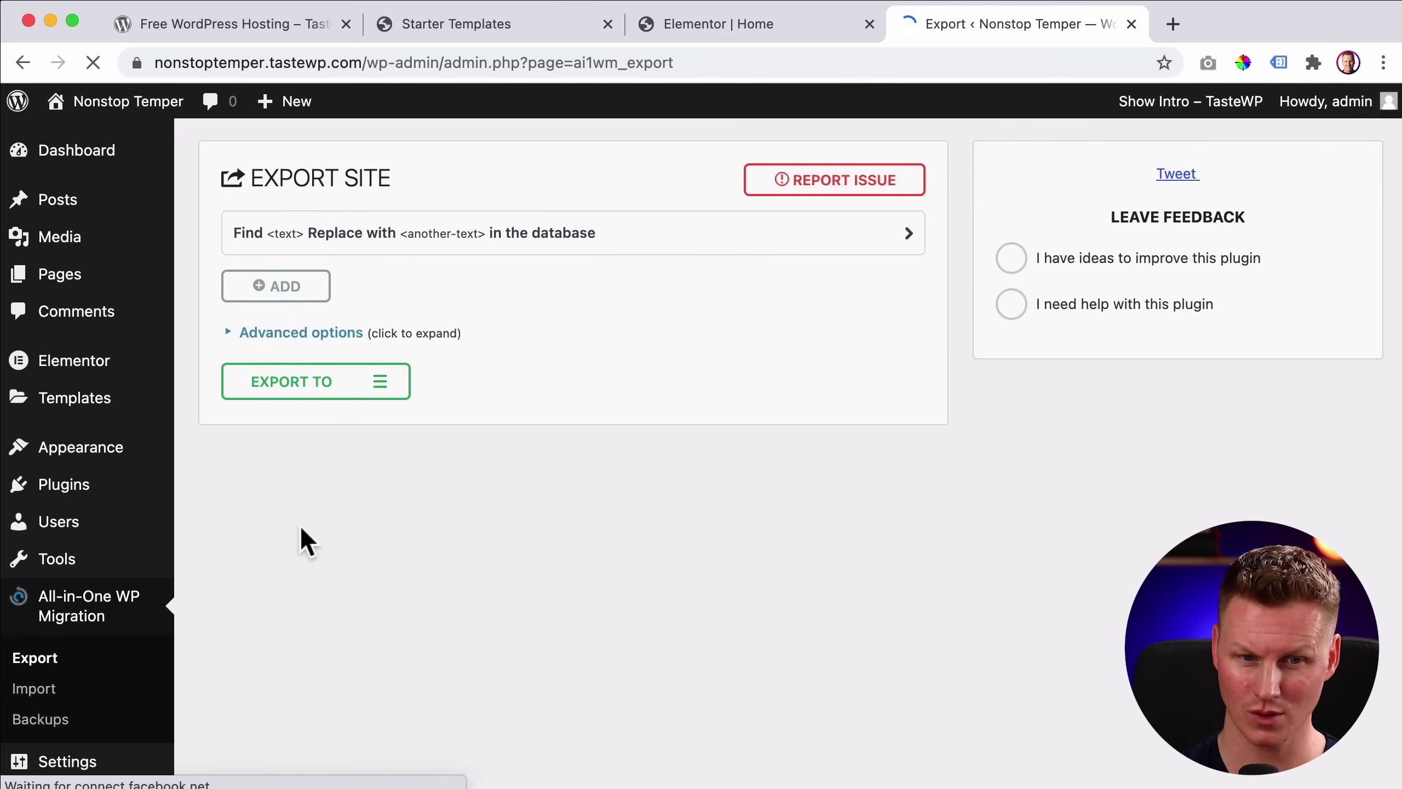
pyautogui.click(382, 386)
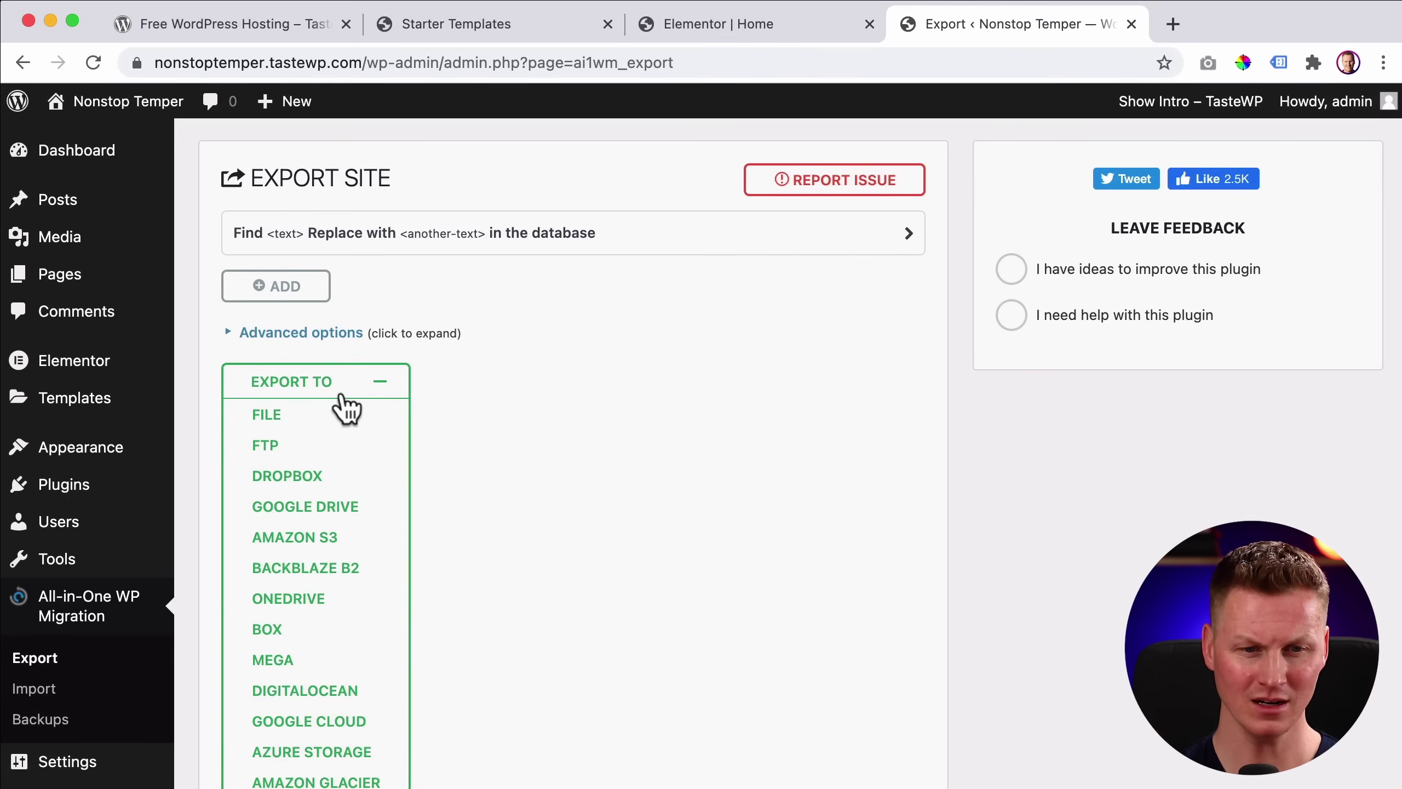
pyautogui.click(268, 414)
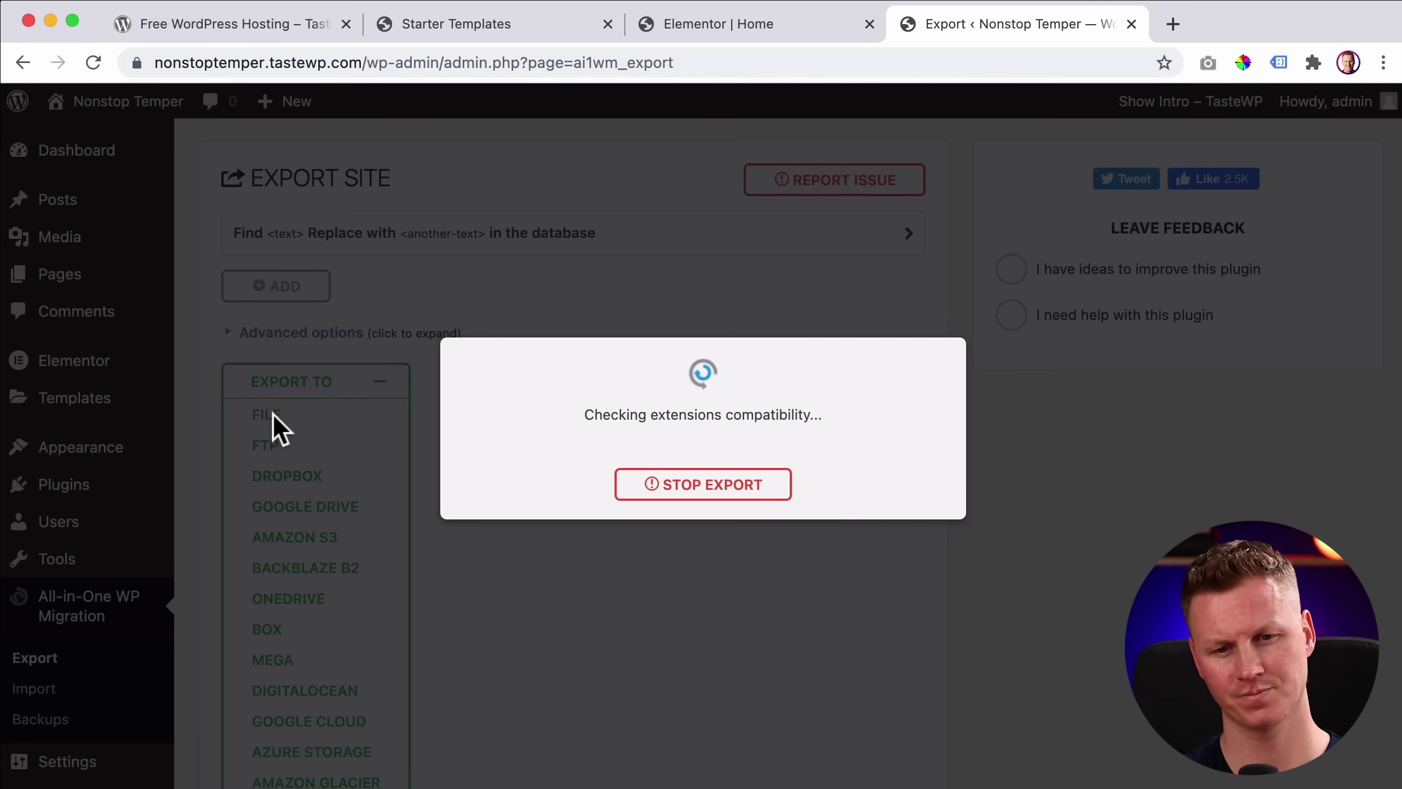
pyautogui.click(488, 27)
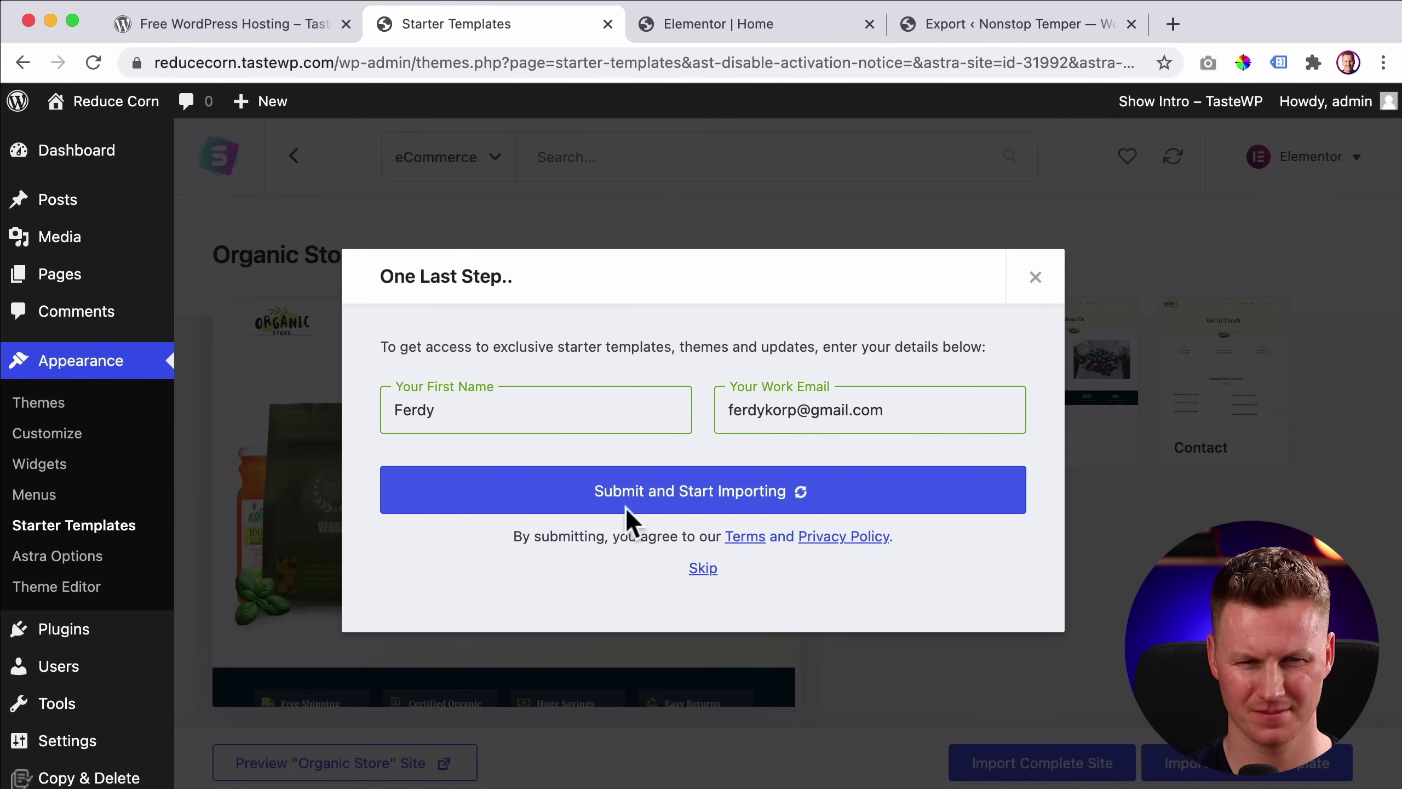
pyautogui.click(1018, 23)
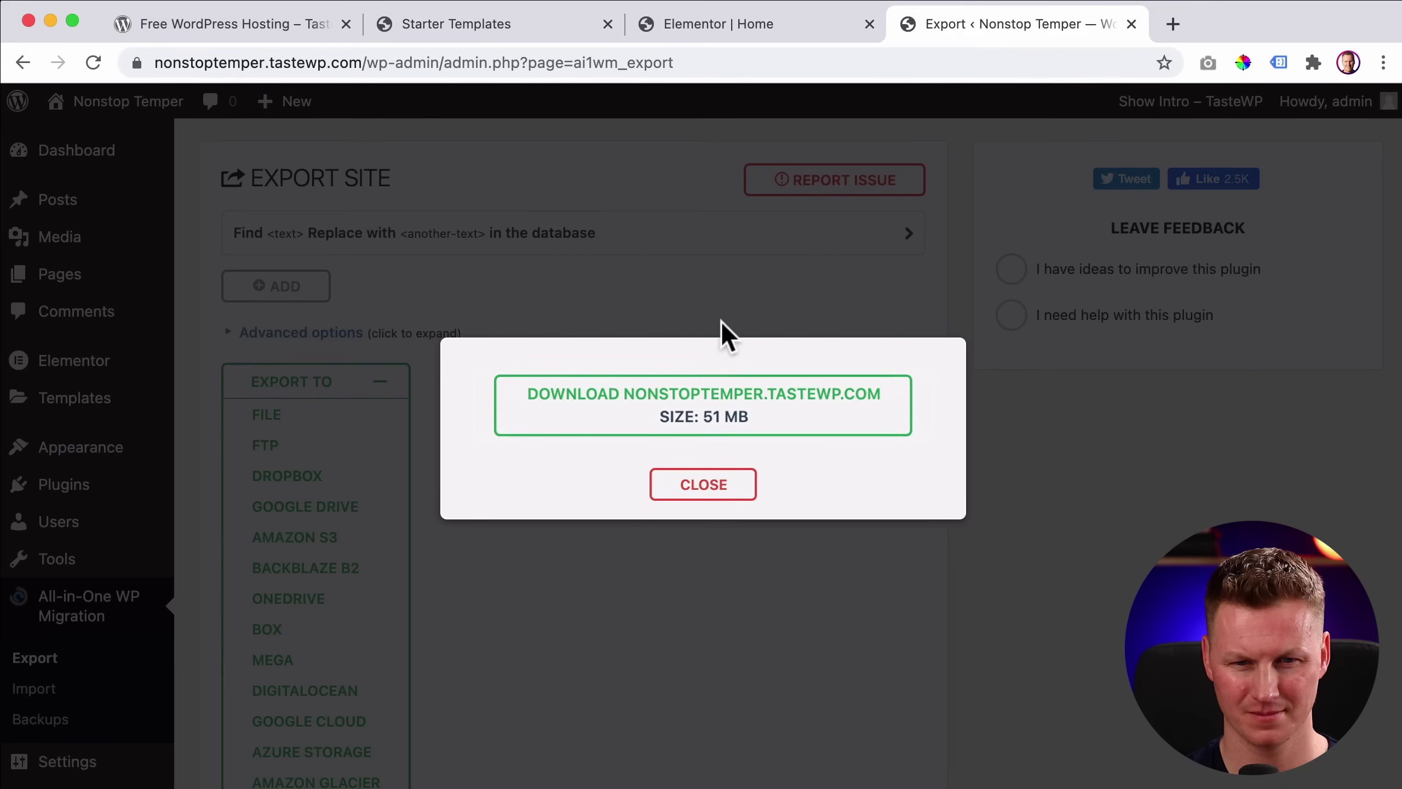
pyautogui.click(716, 422)
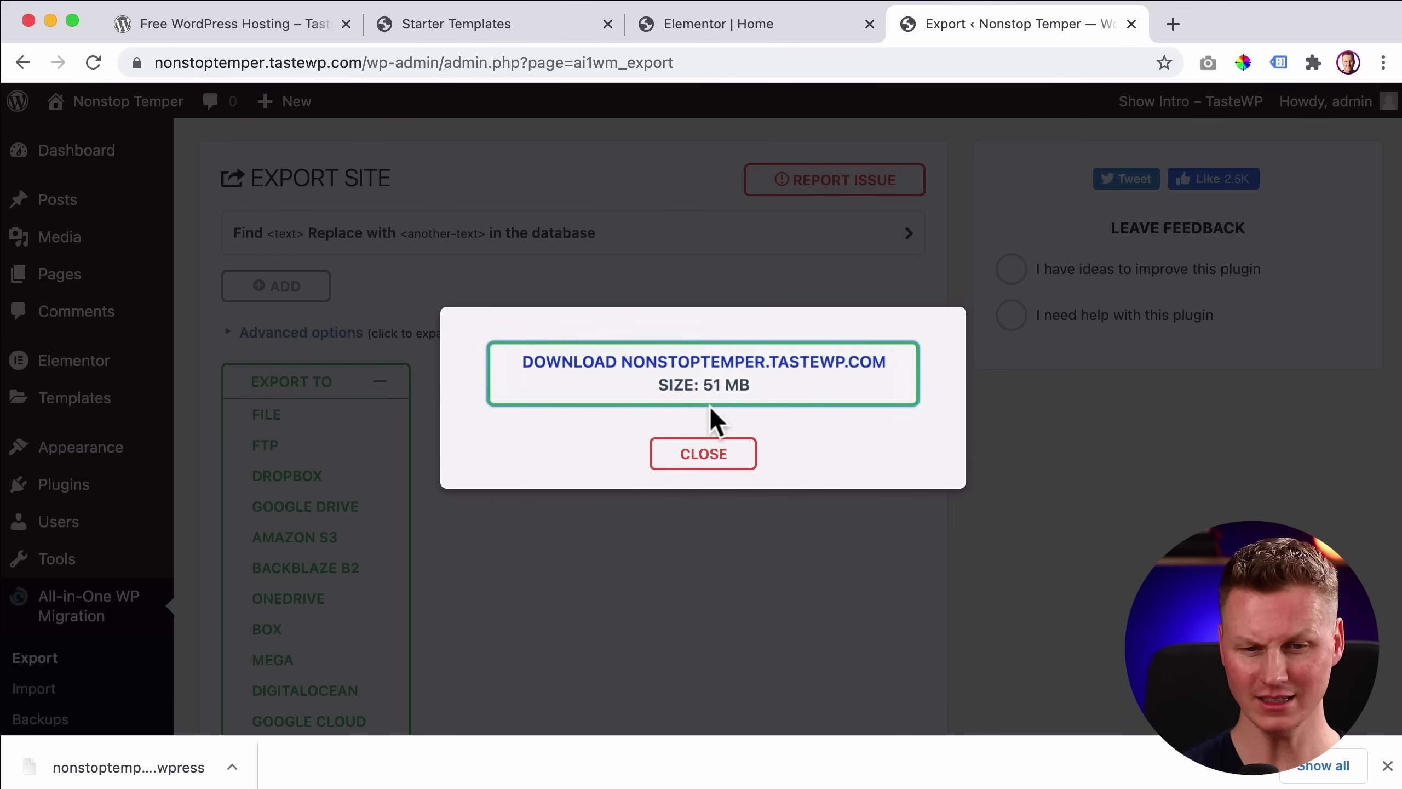
pyautogui.click(702, 450)
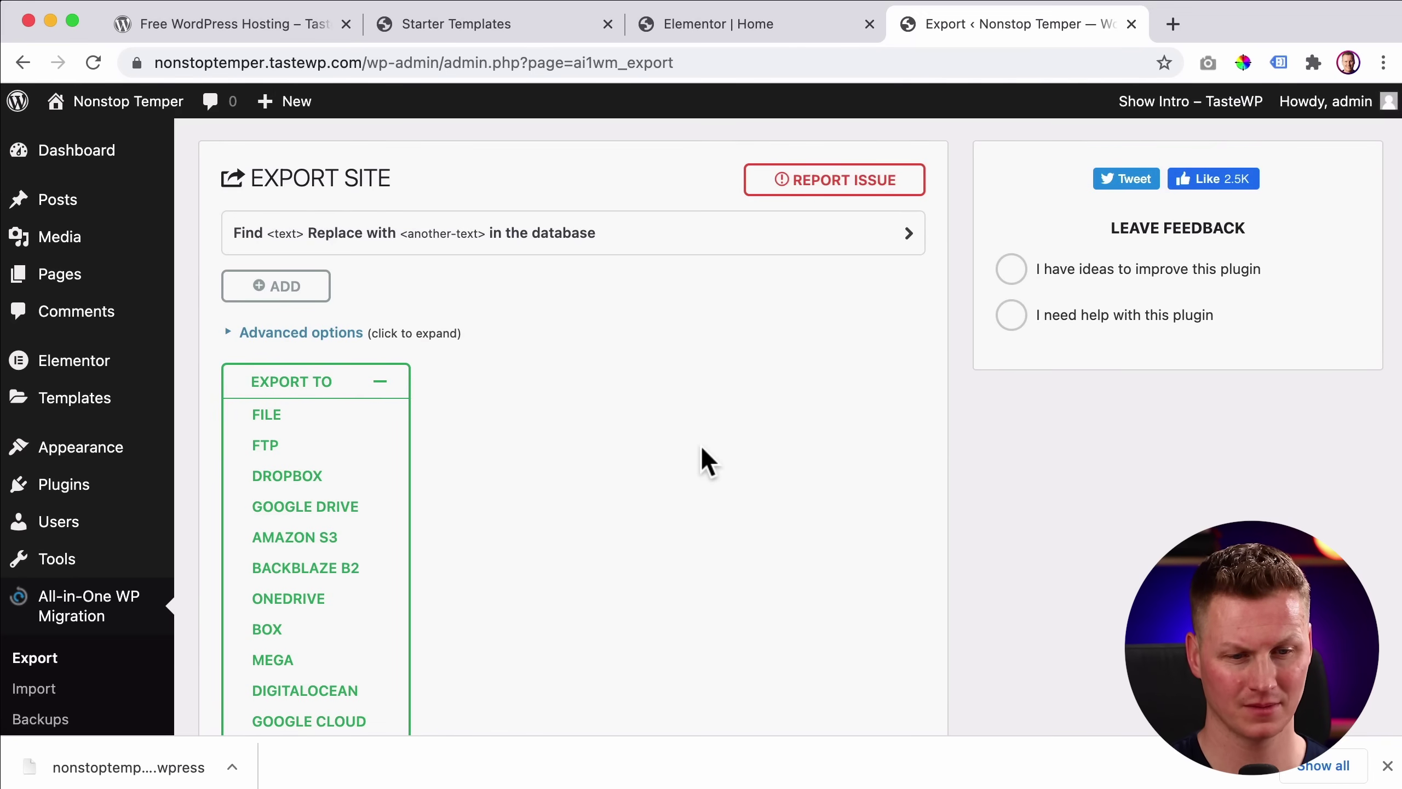
pyautogui.moveTo(144, 398)
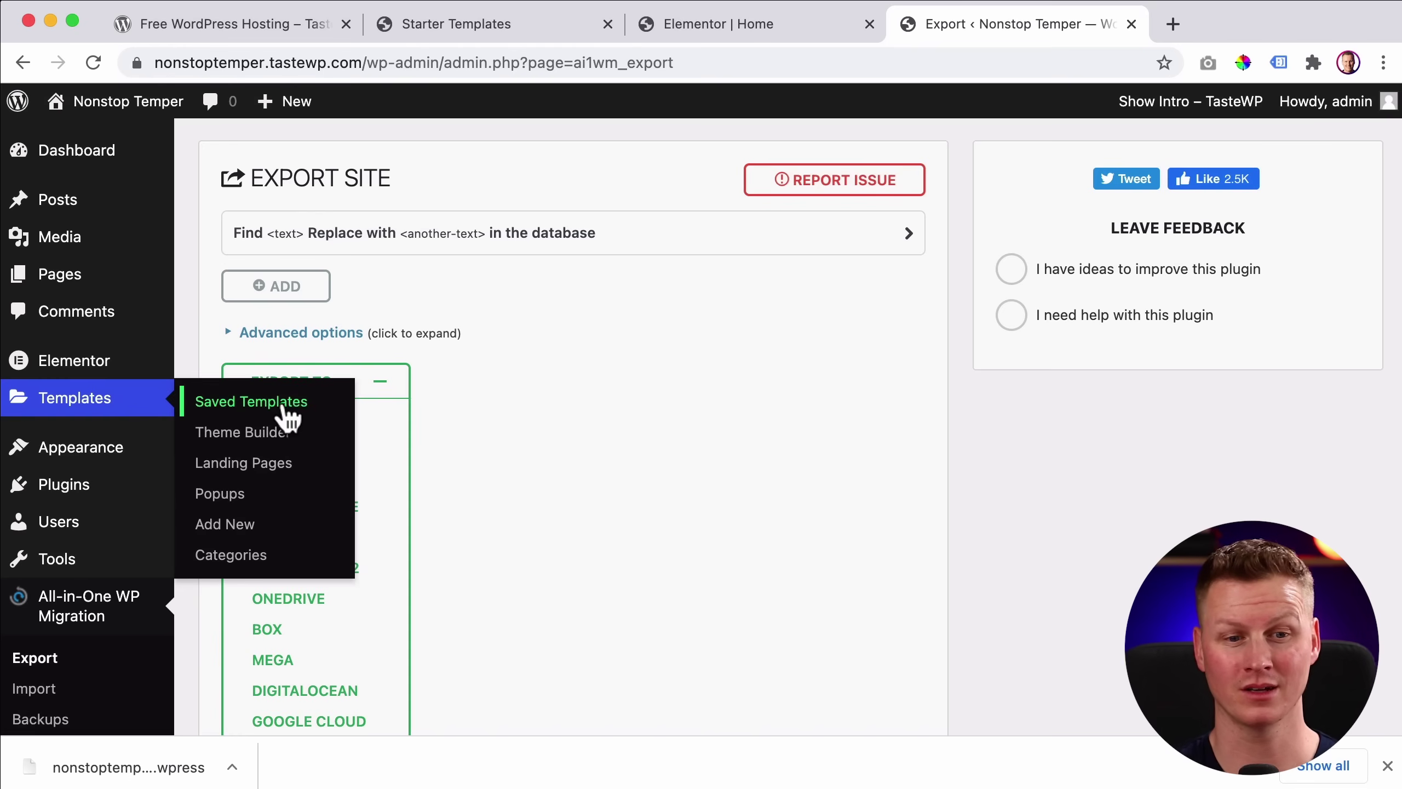
pyautogui.scroll(-4, 532, 408)
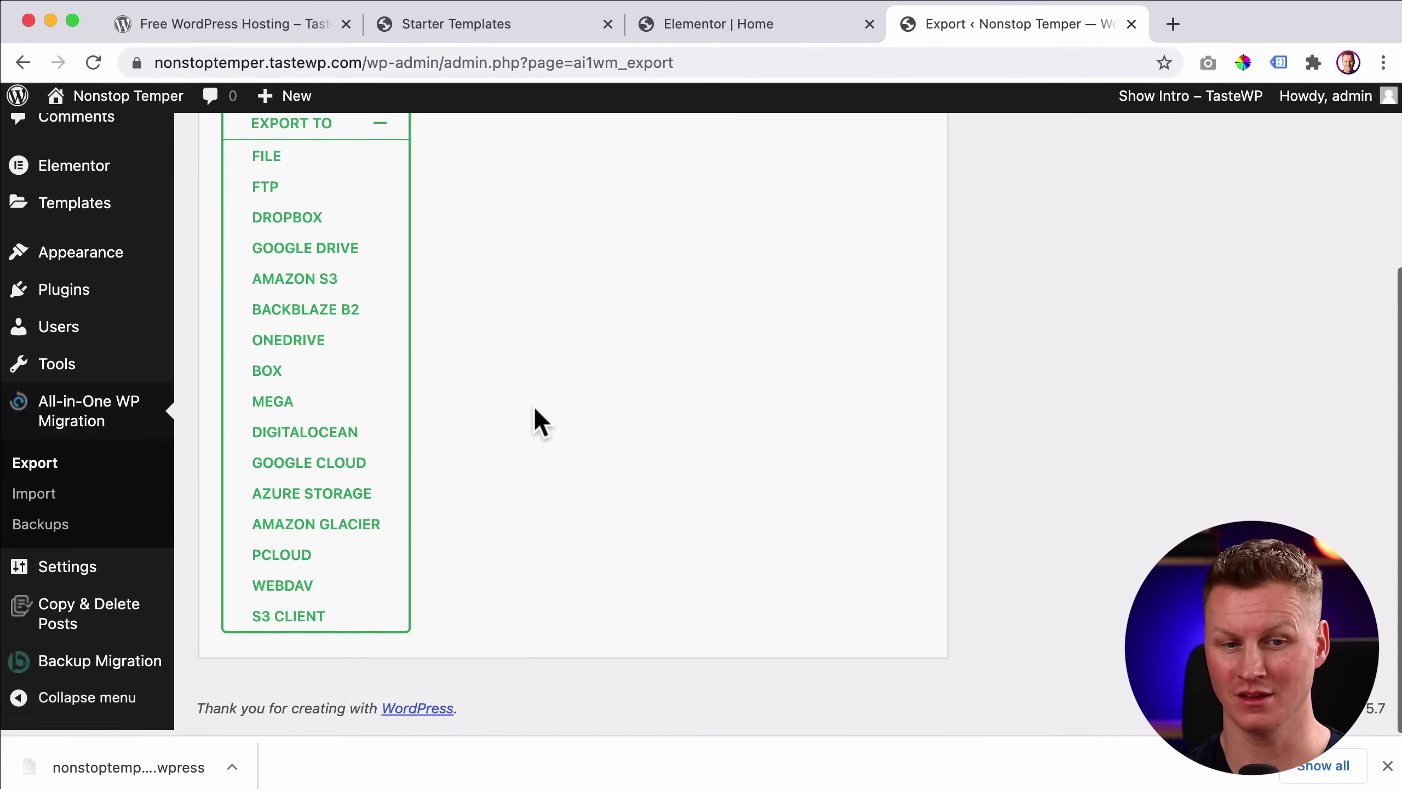
pyautogui.scroll(4, 535, 409)
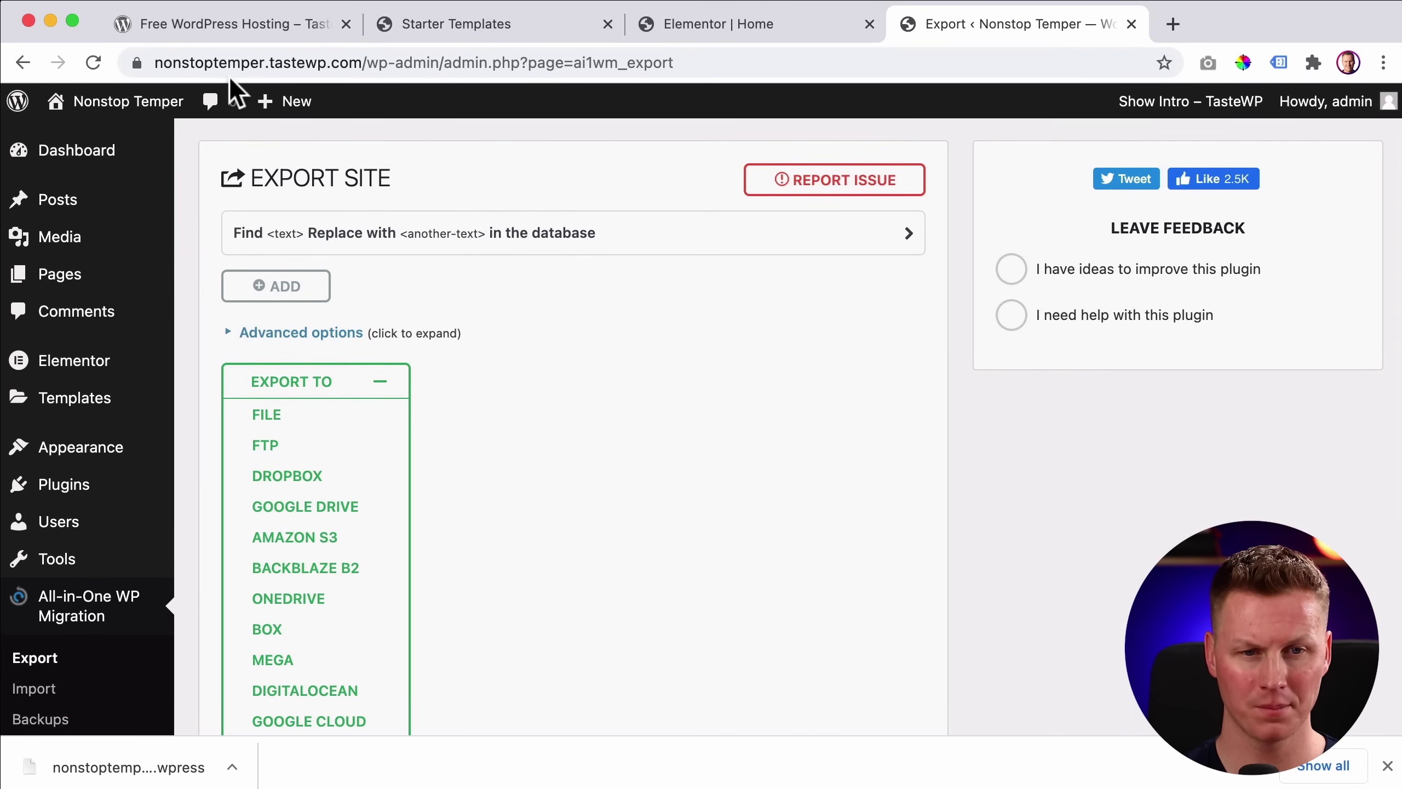
# Step: Inspect the account sign-up form on the TasteWP home page, close it without registering, and look through the rest of the home page
pyautogui.click(236, 24)
pyautogui.click(1046, 156)
pyautogui.click(1347, 130)
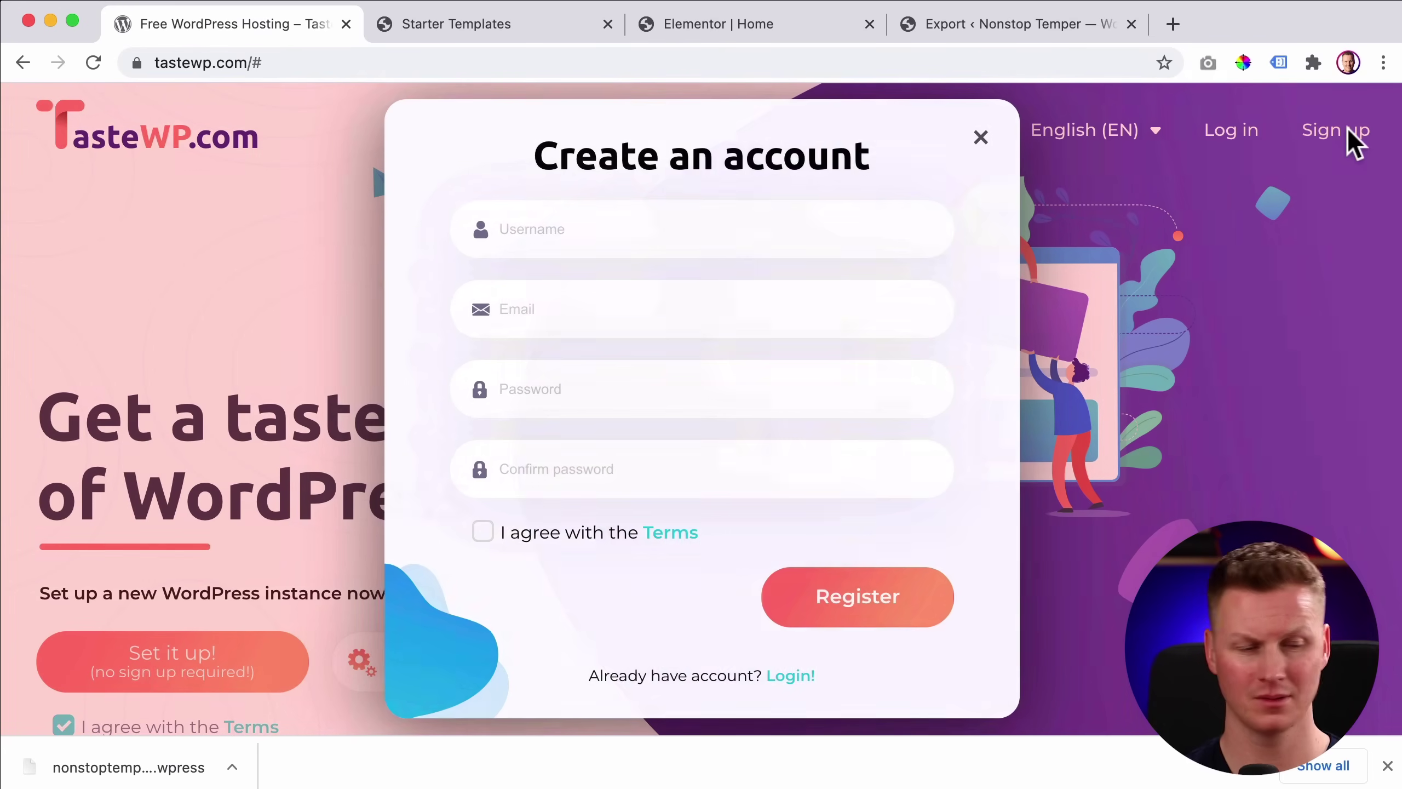
pyautogui.click(651, 202)
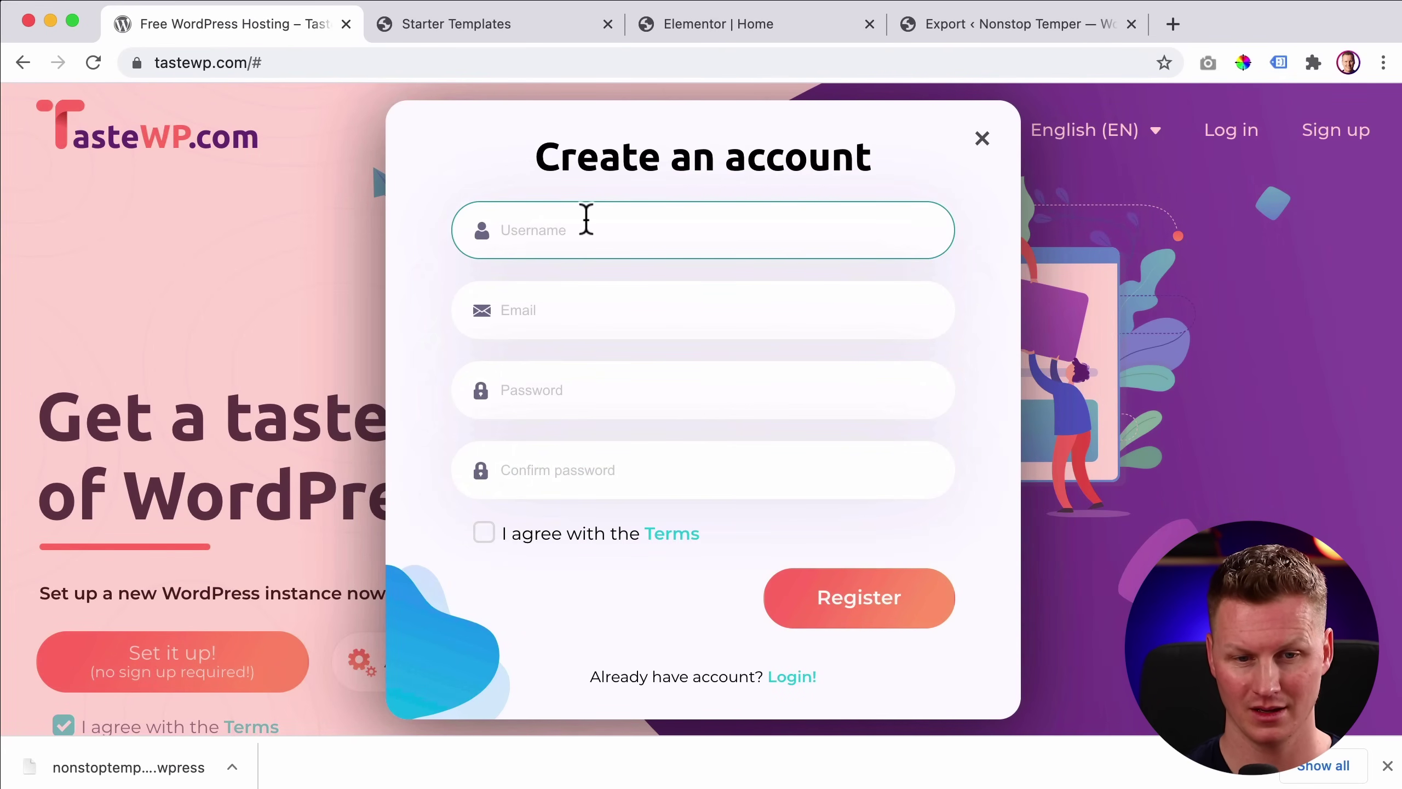
pyautogui.click(541, 311)
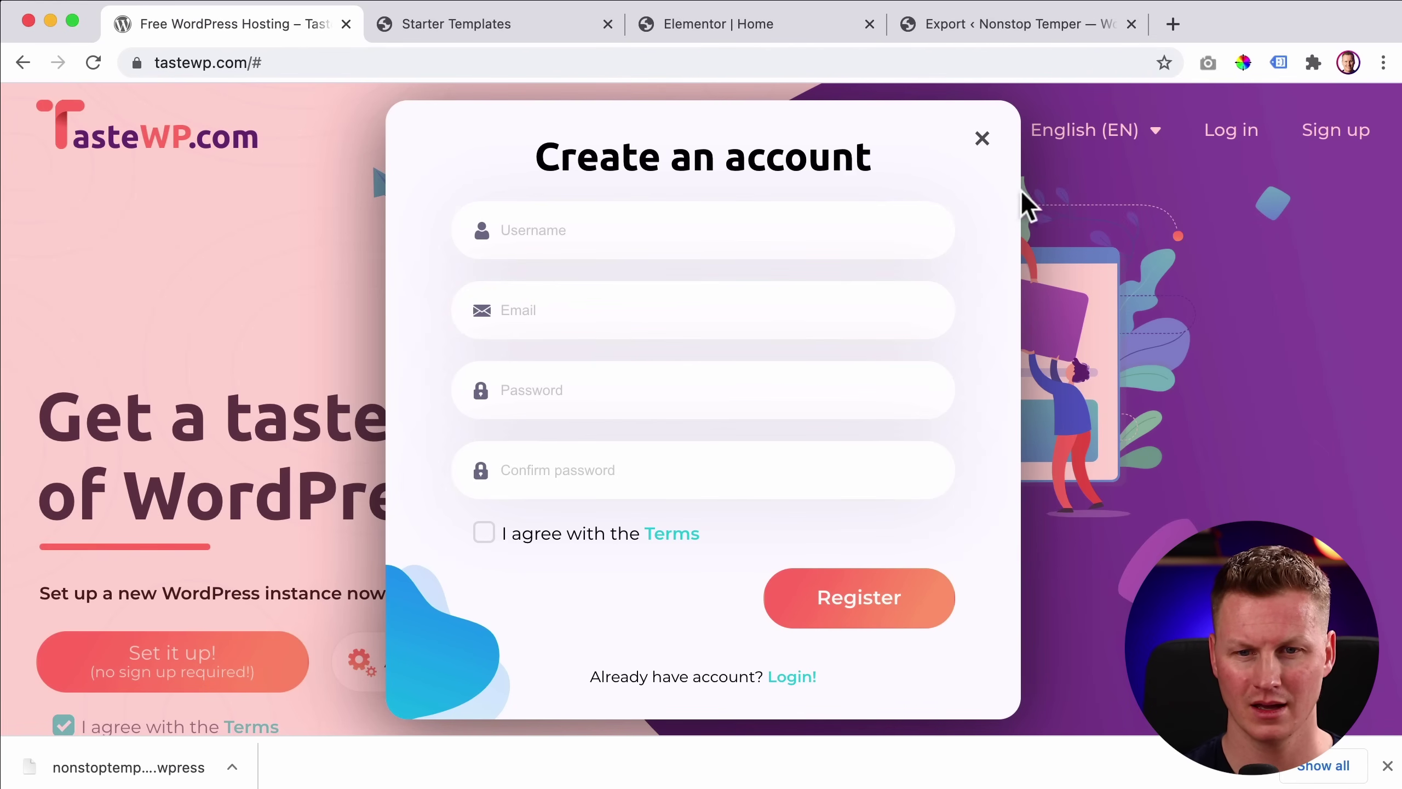
pyautogui.click(982, 139)
pyautogui.scroll(-5, 863, 254)
pyautogui.scroll(-15, 858, 239)
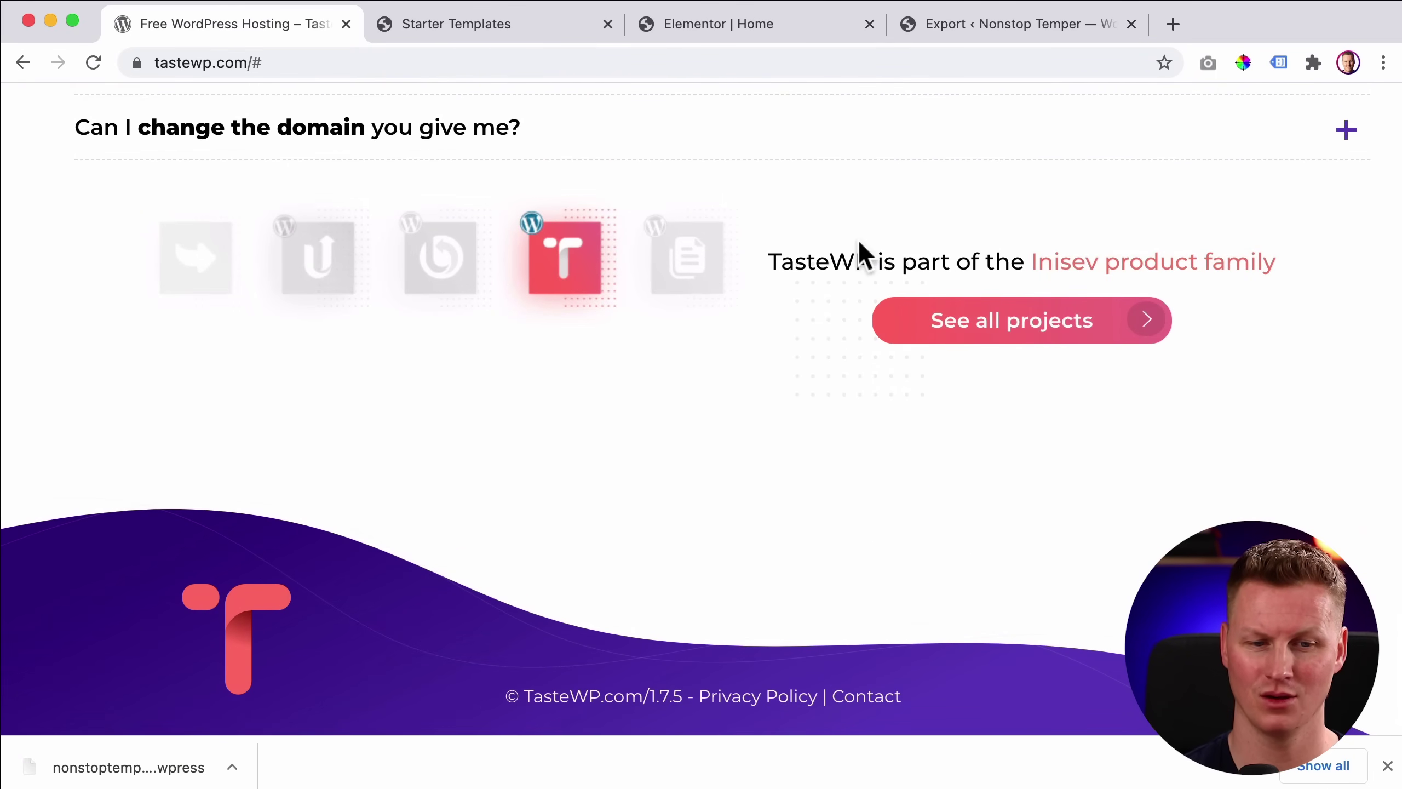
pyautogui.scroll(20, 789, 297)
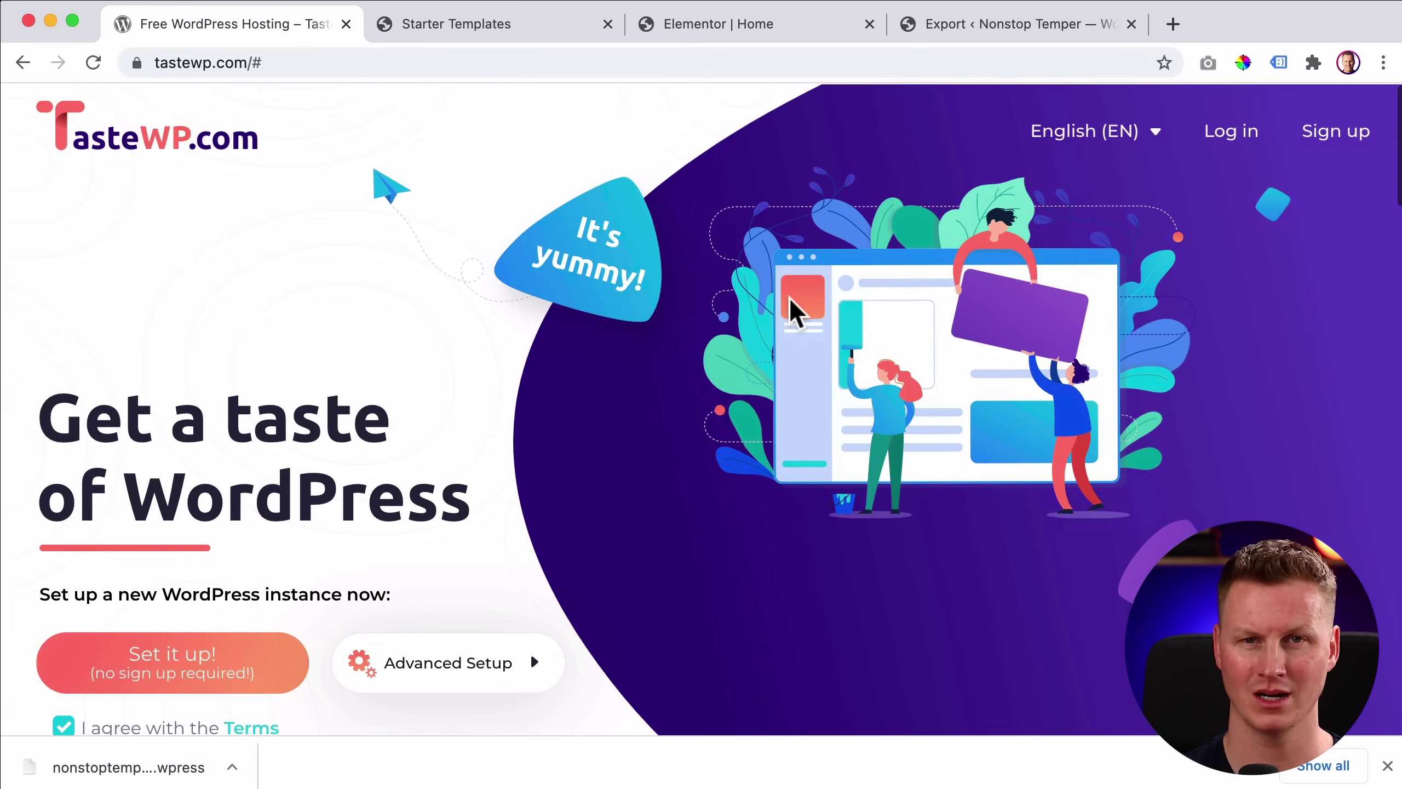